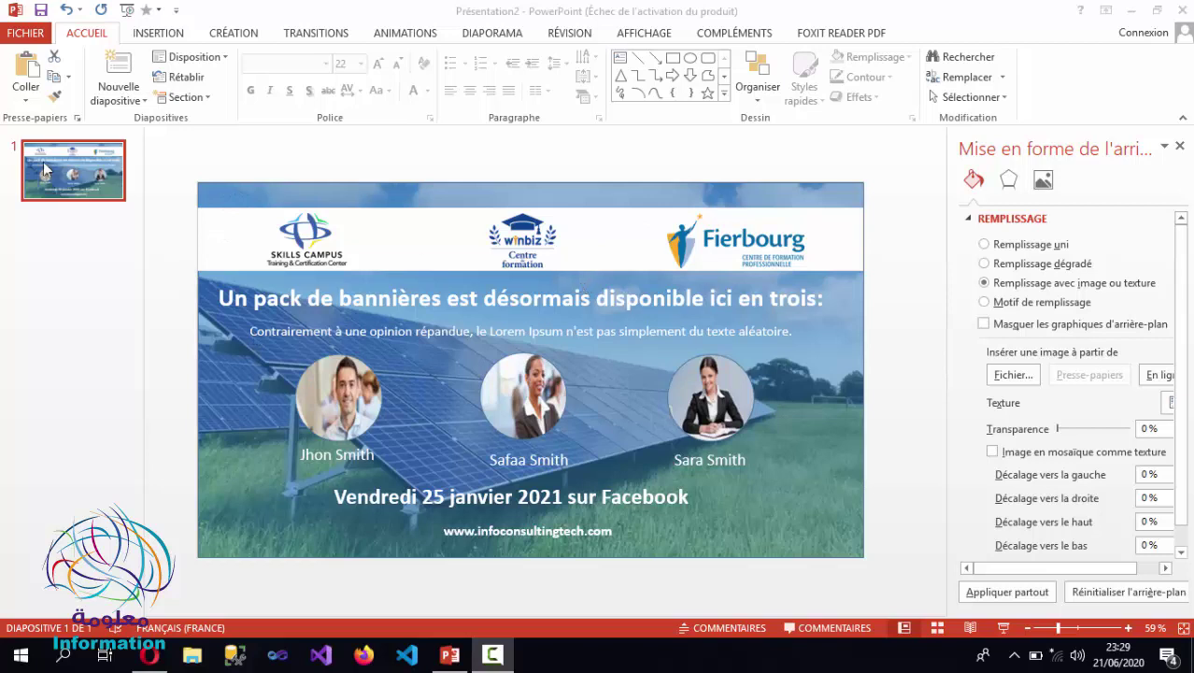
# - Add a new second slide with the Blank layout
pyautogui.click(119, 101)
pyautogui.click(124, 338)
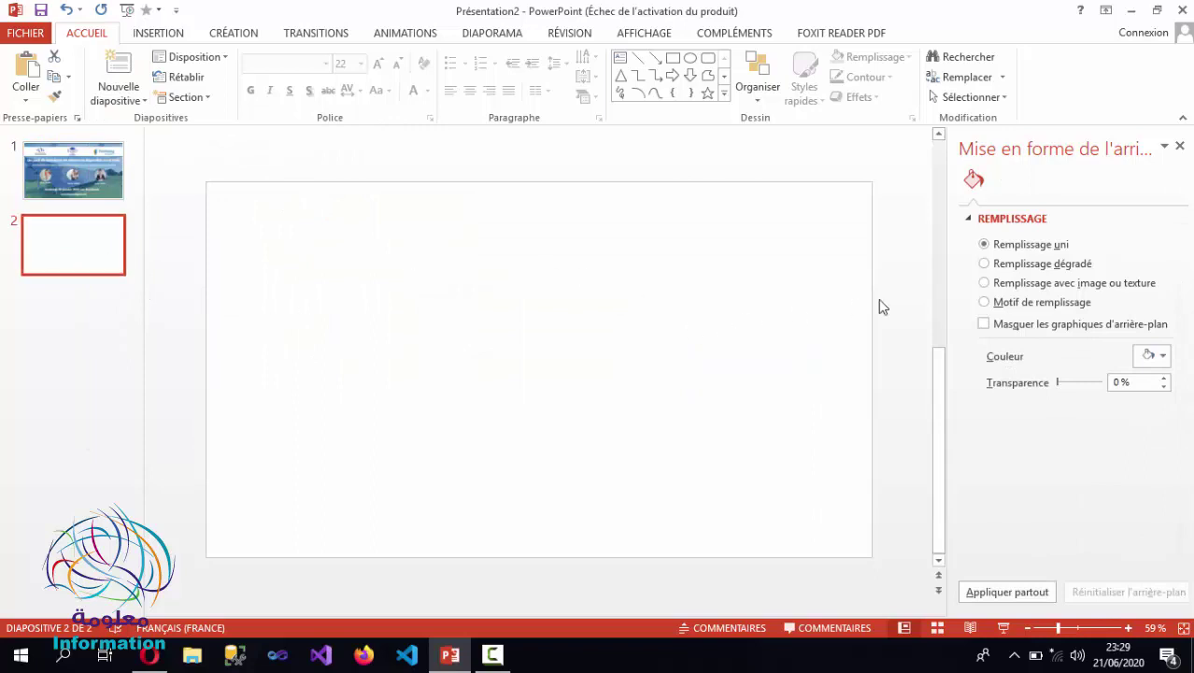
pyautogui.rightClick(405, 270)
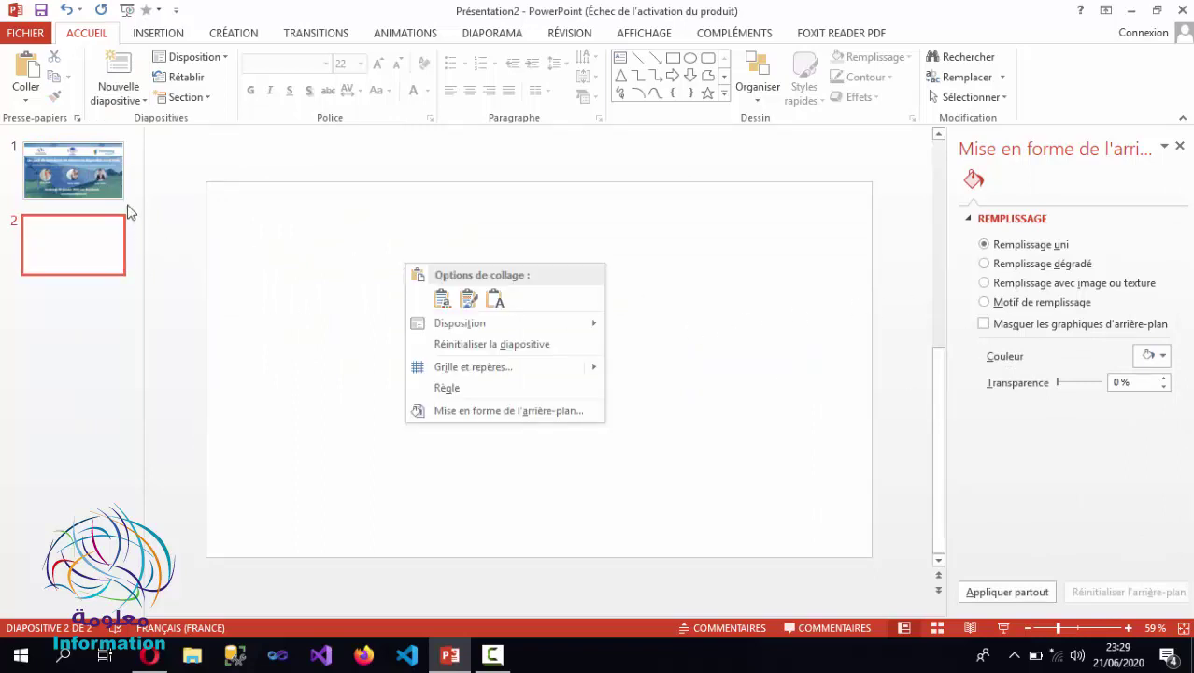
pyautogui.click(224, 227)
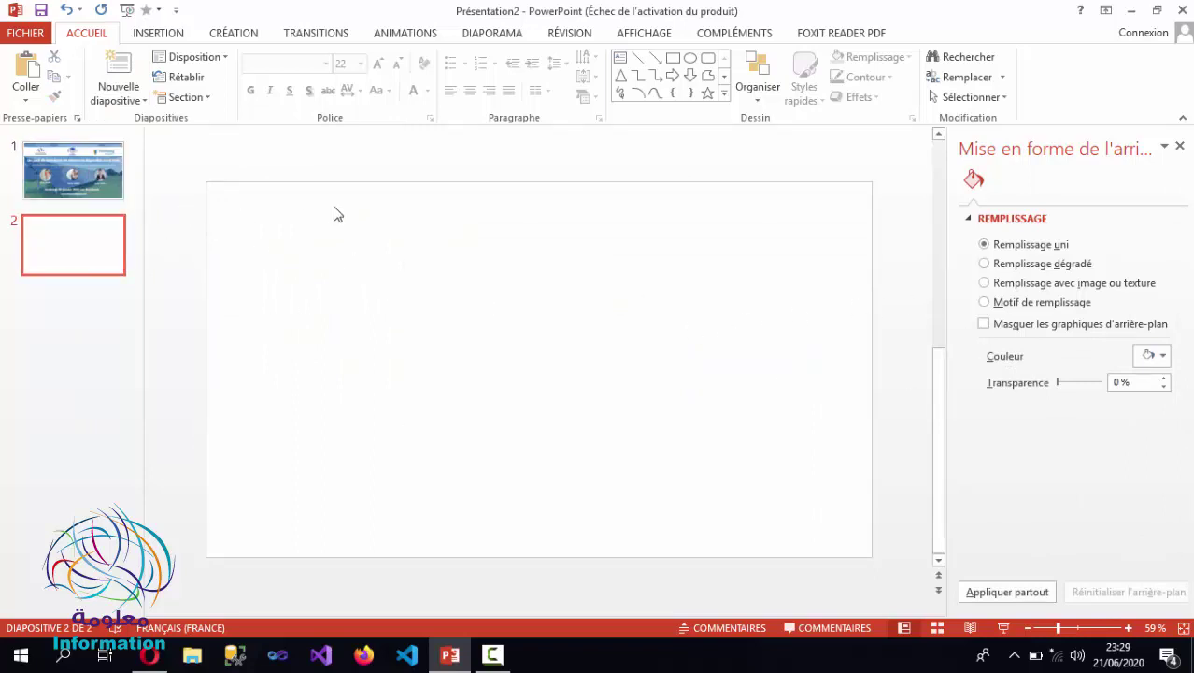
pyautogui.click(96, 180)
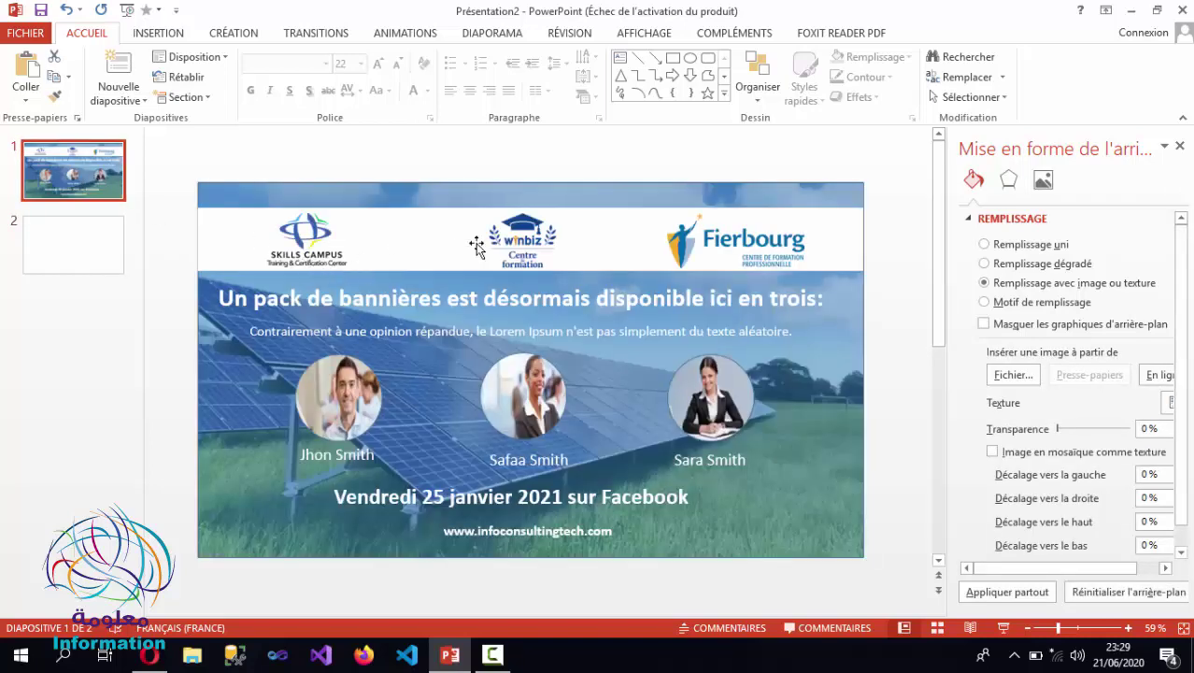
pyautogui.click(47, 243)
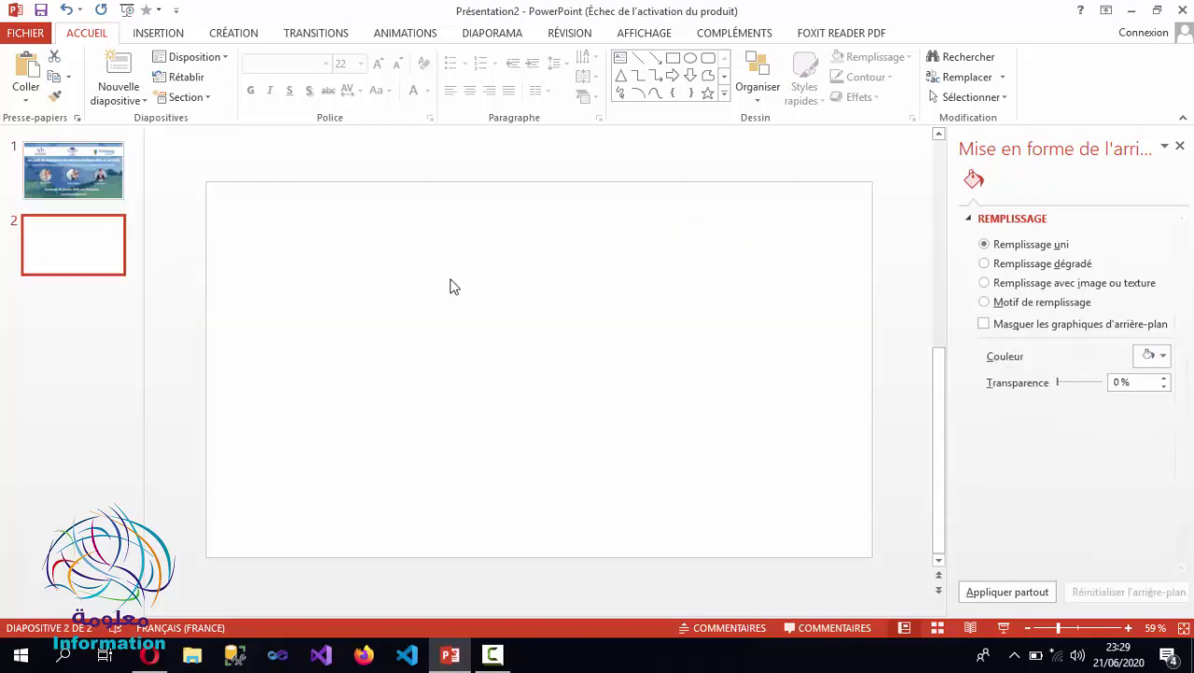
# - Set slide 2's background to a picture fill using the 'back' image file
pyautogui.rightClick(449, 284)
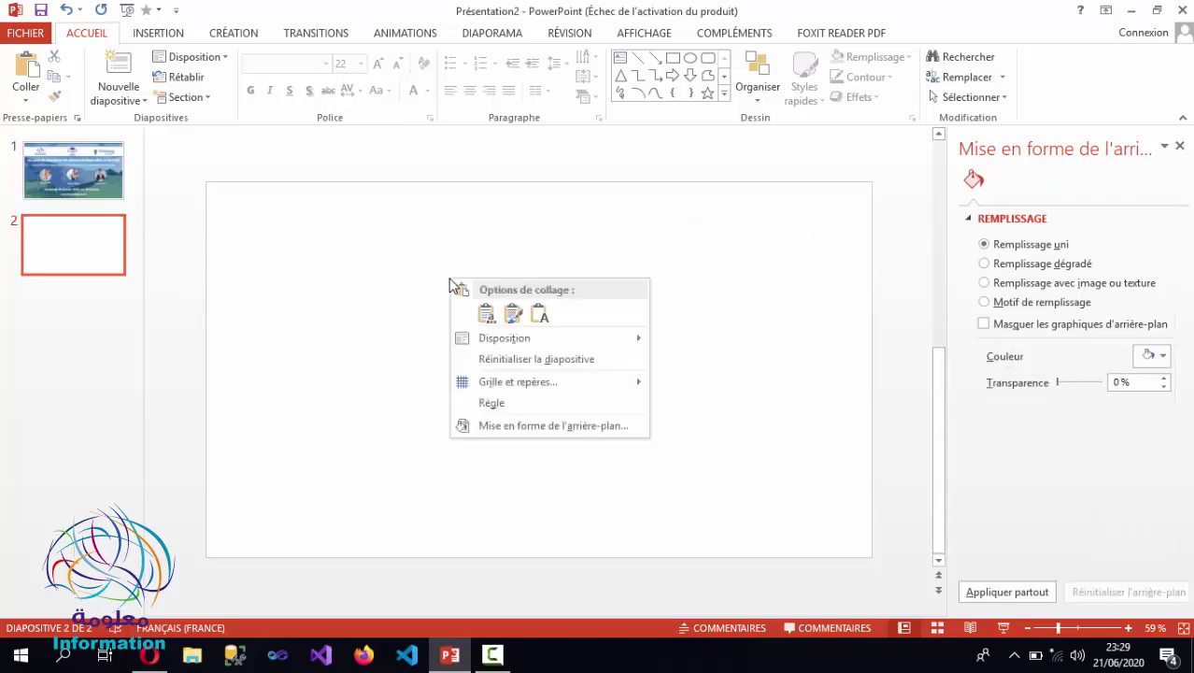
pyautogui.click(509, 428)
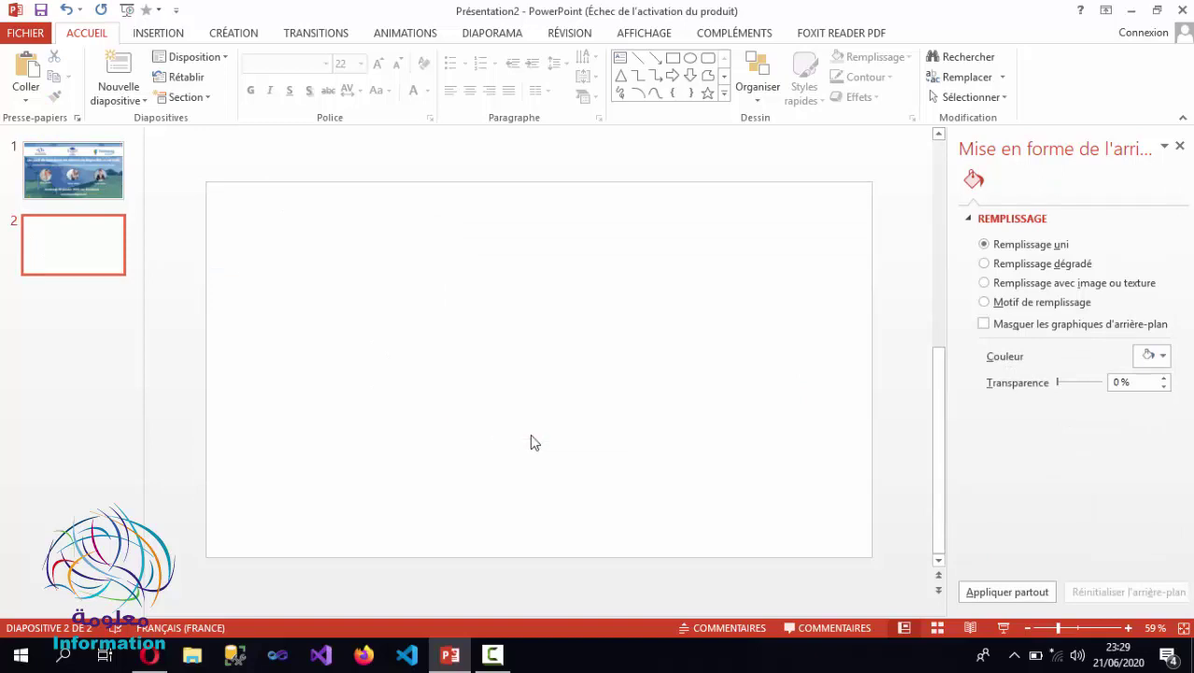
pyautogui.click(1025, 290)
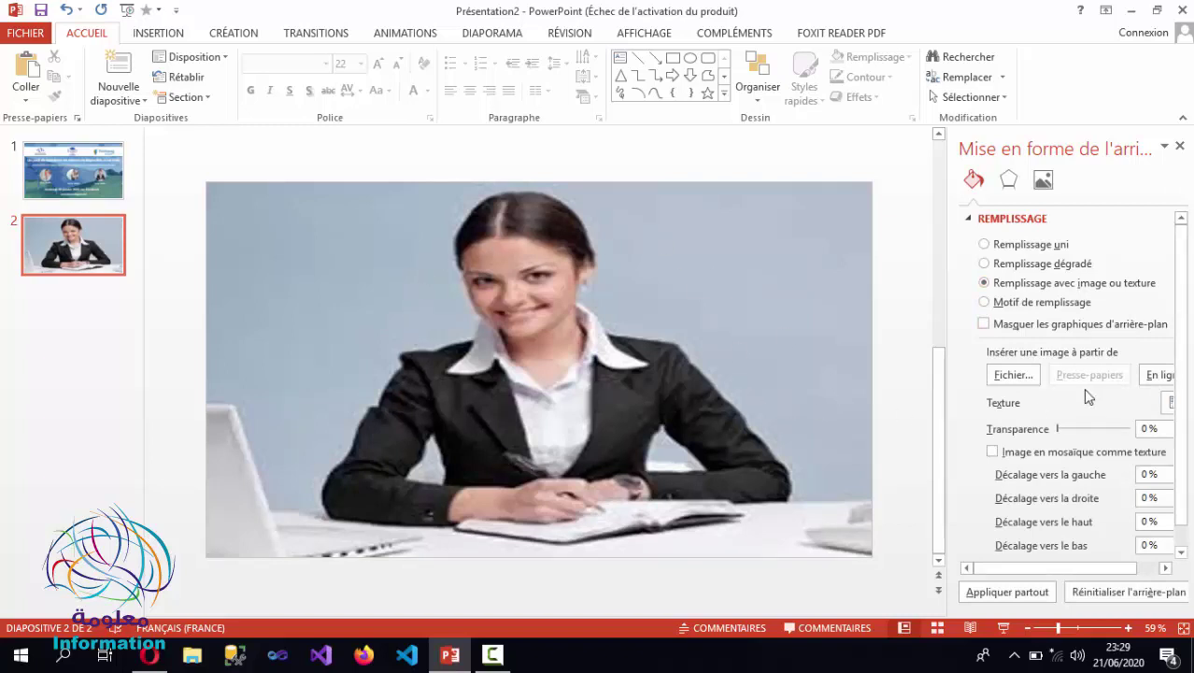
pyautogui.click(1013, 374)
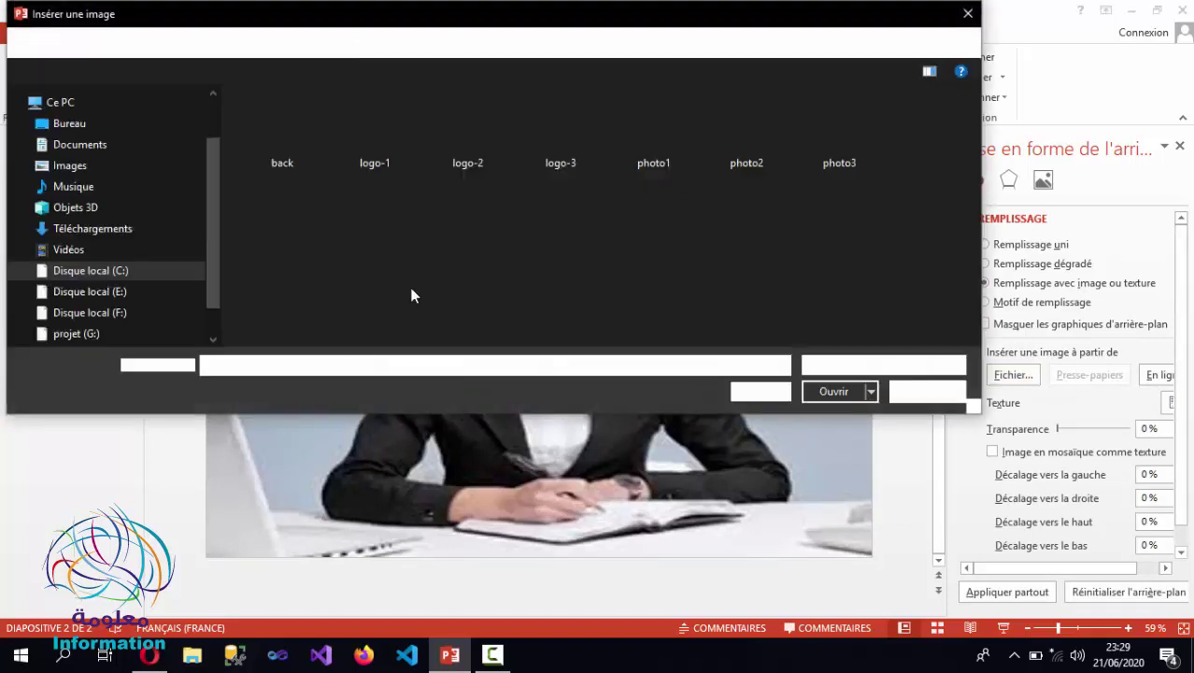
pyautogui.click(297, 140)
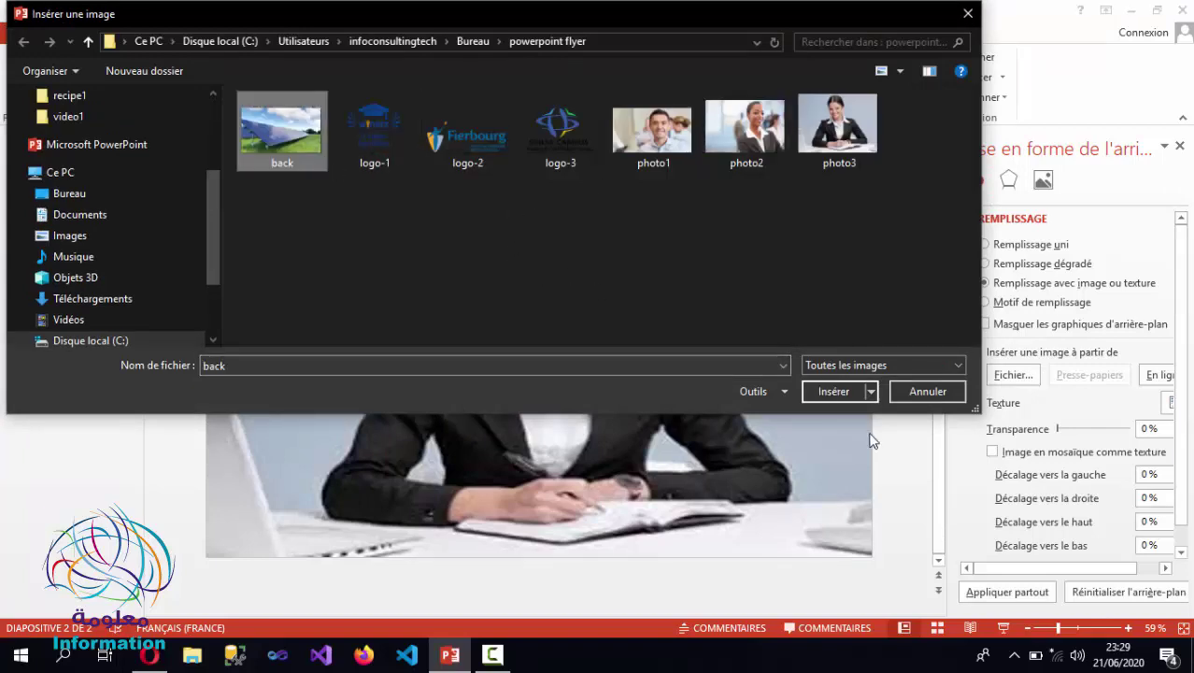
pyautogui.click(813, 391)
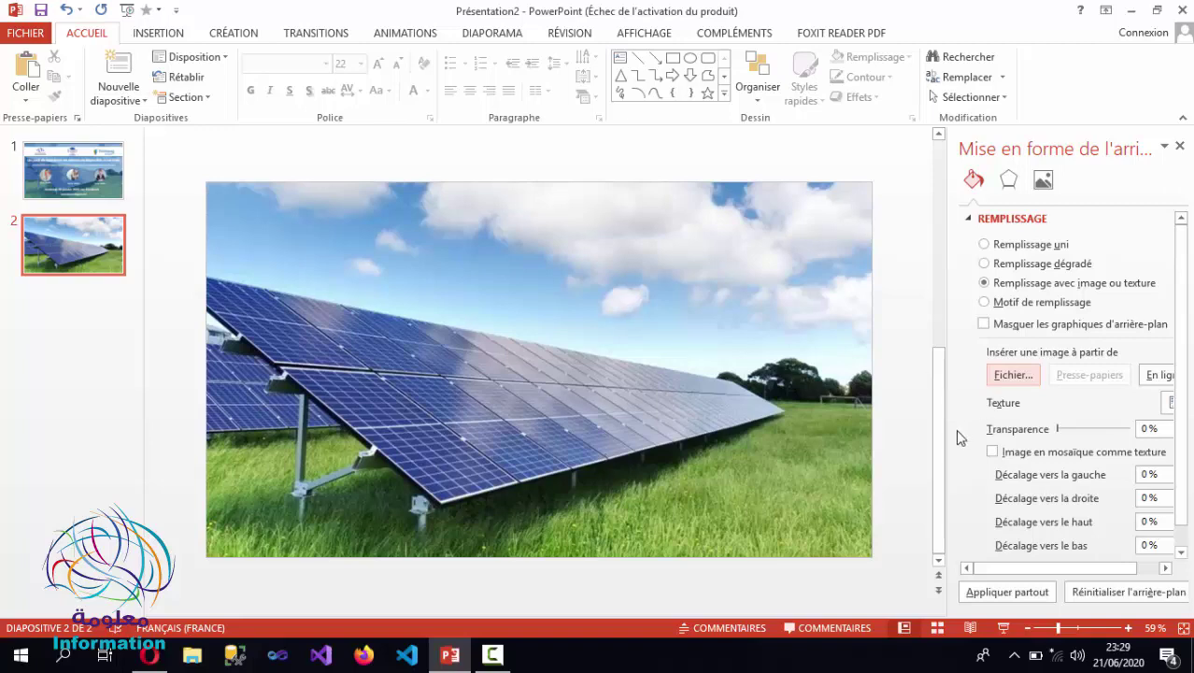
pyautogui.click(94, 176)
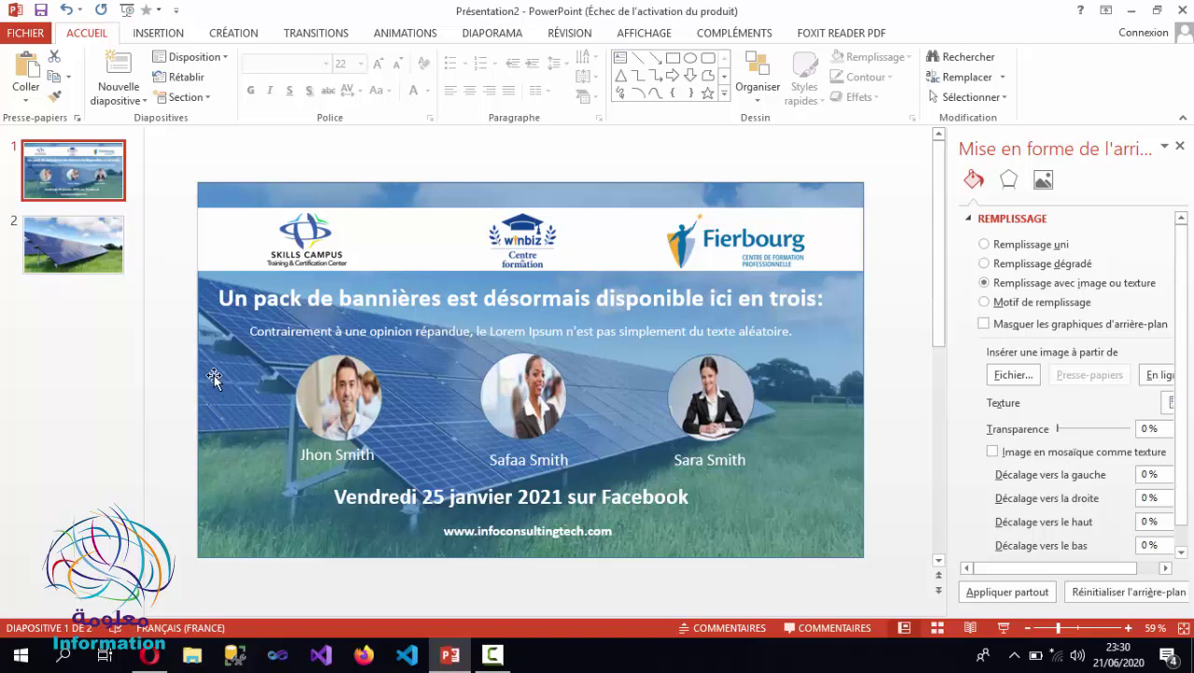
pyautogui.scroll(-1, 286, 440)
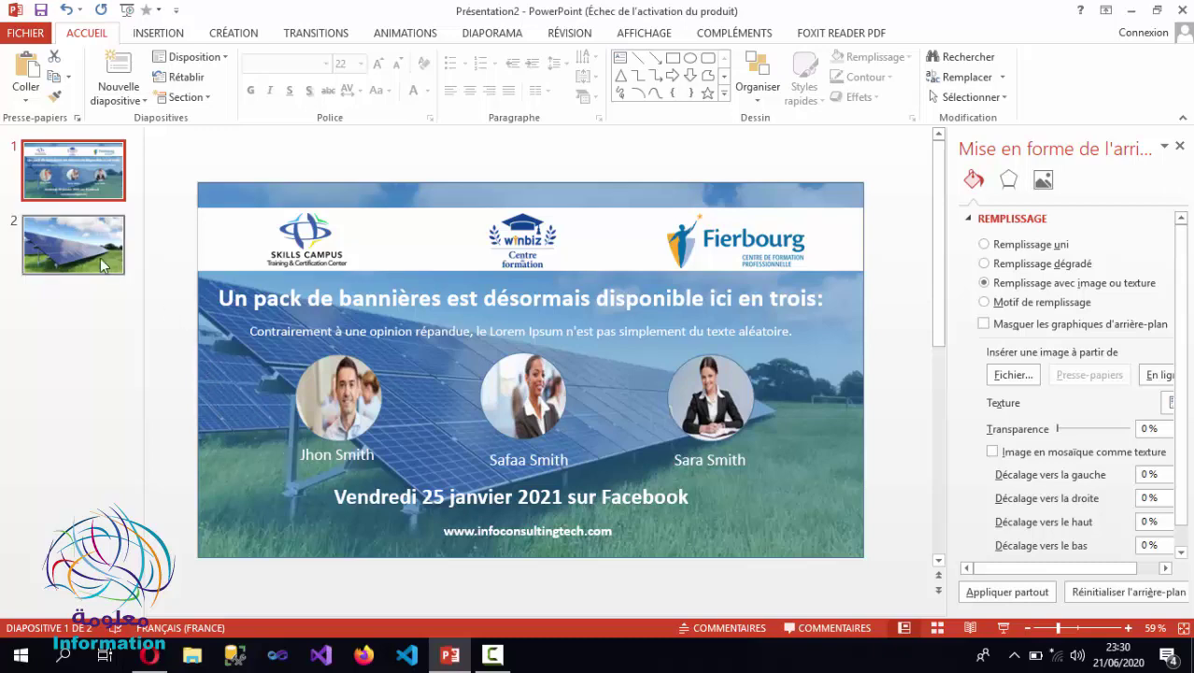
# - Draw a rectangle covering the whole of slide 2
pyautogui.click(159, 33)
pyautogui.click(306, 94)
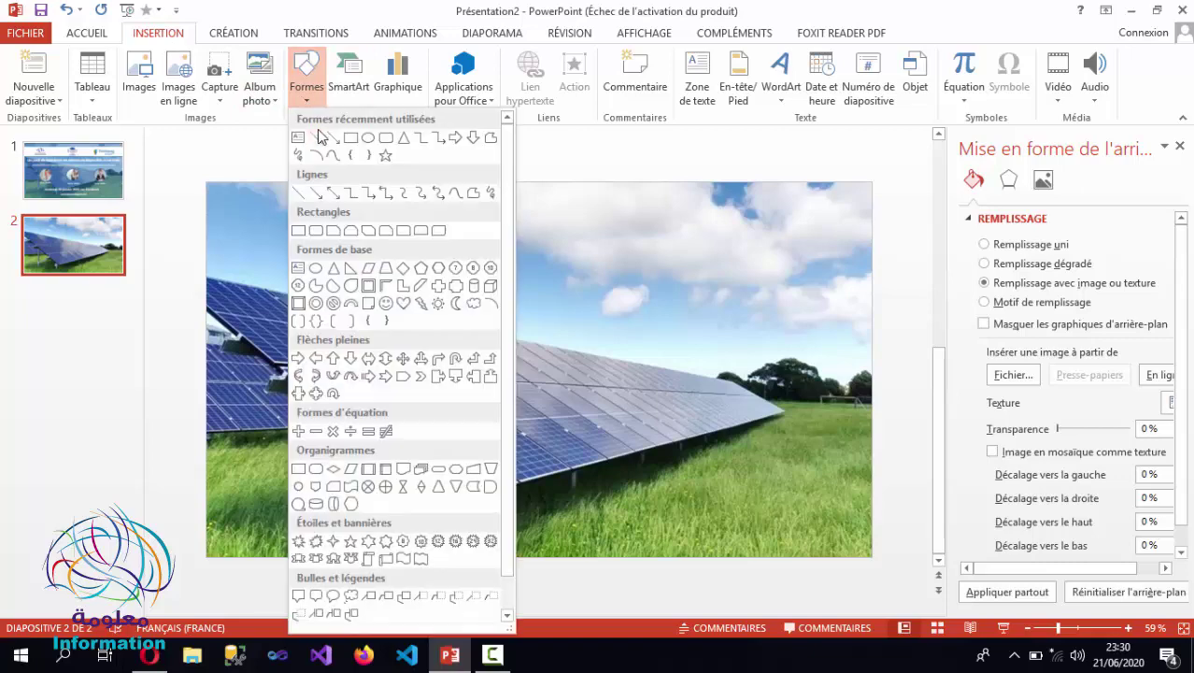
pyautogui.click(350, 137)
pyautogui.moveTo(200, 184); pyautogui.dragTo(872, 559)
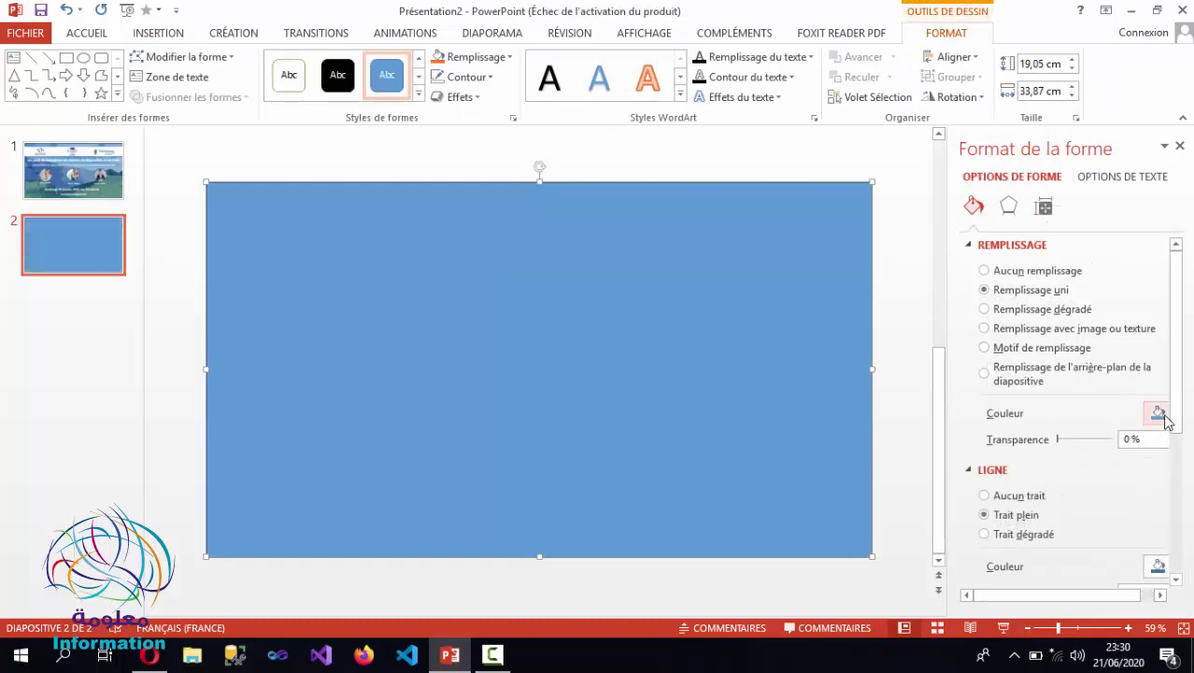
# - Fill the rectangle dark blue with 60% transparency so the photo shows through
pyautogui.click(1159, 413)
pyautogui.click(1168, 510)
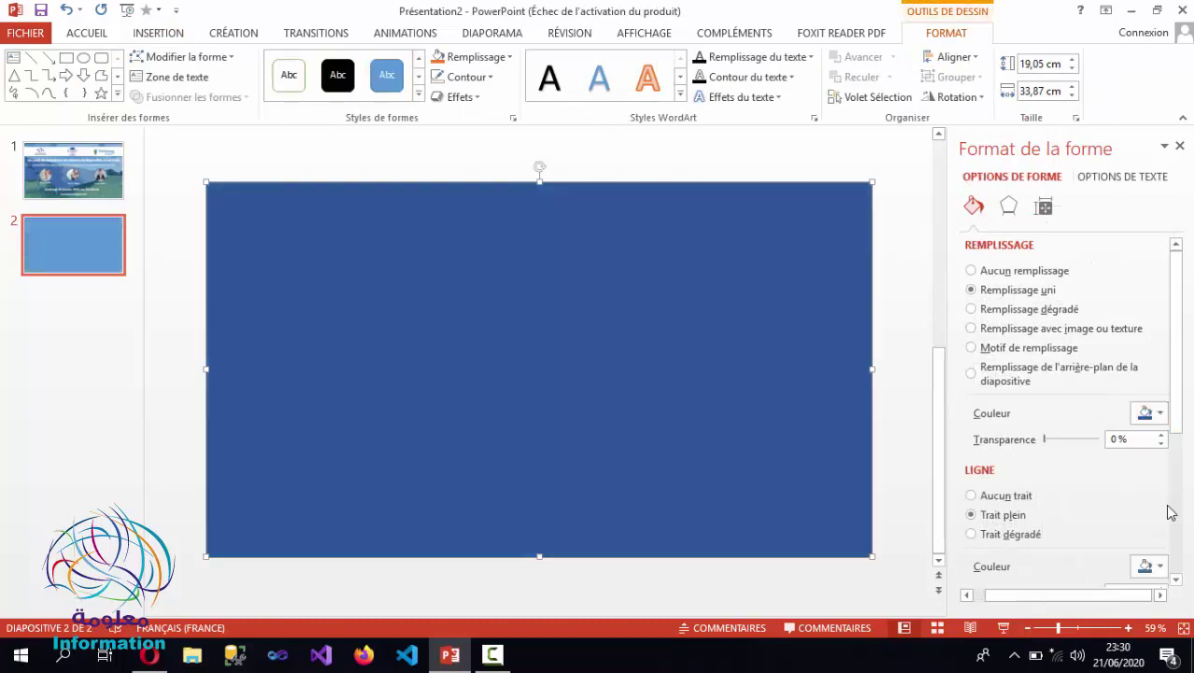
pyautogui.moveTo(1047, 446); pyautogui.dragTo(1078, 444)
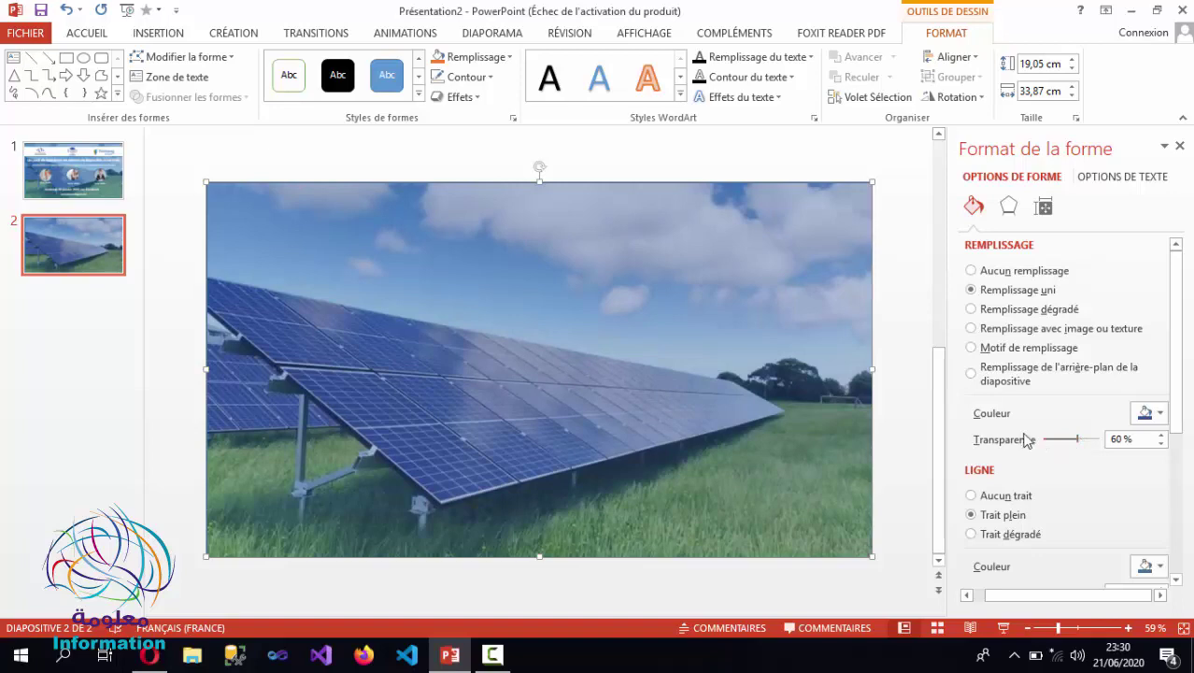
pyautogui.click(302, 175)
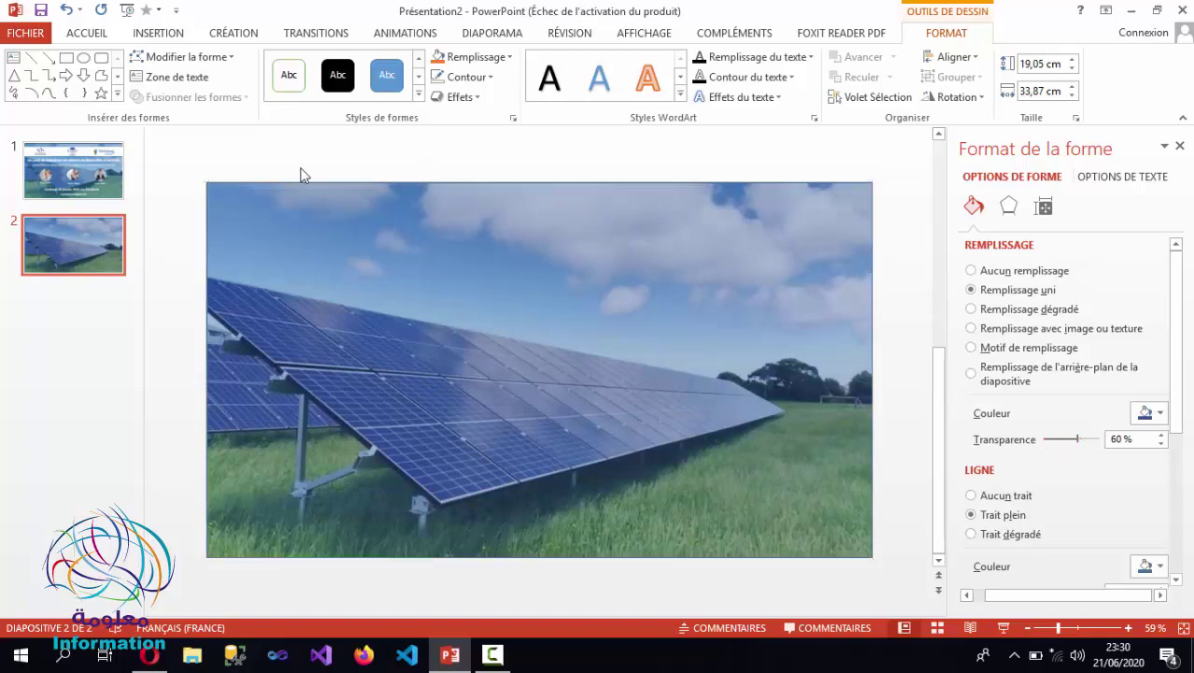
pyautogui.click(168, 35)
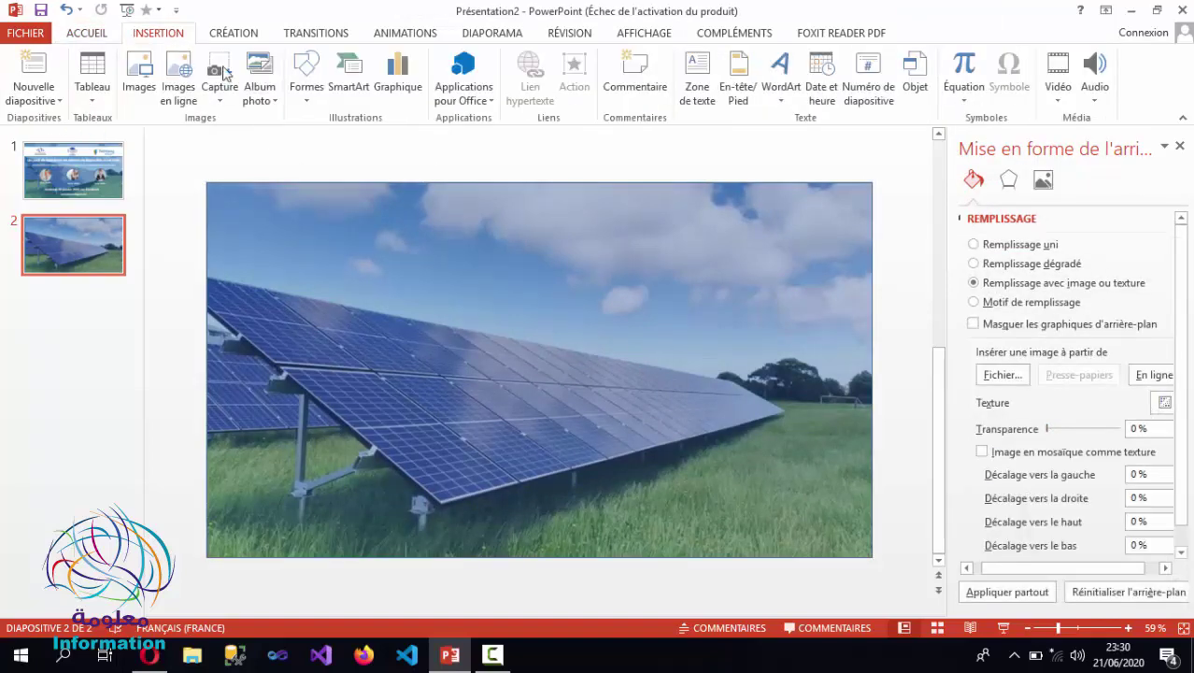
# - Draw a full-width rectangle across the top of slide 2 and fill it white
pyautogui.click(315, 107)
pyautogui.click(342, 153)
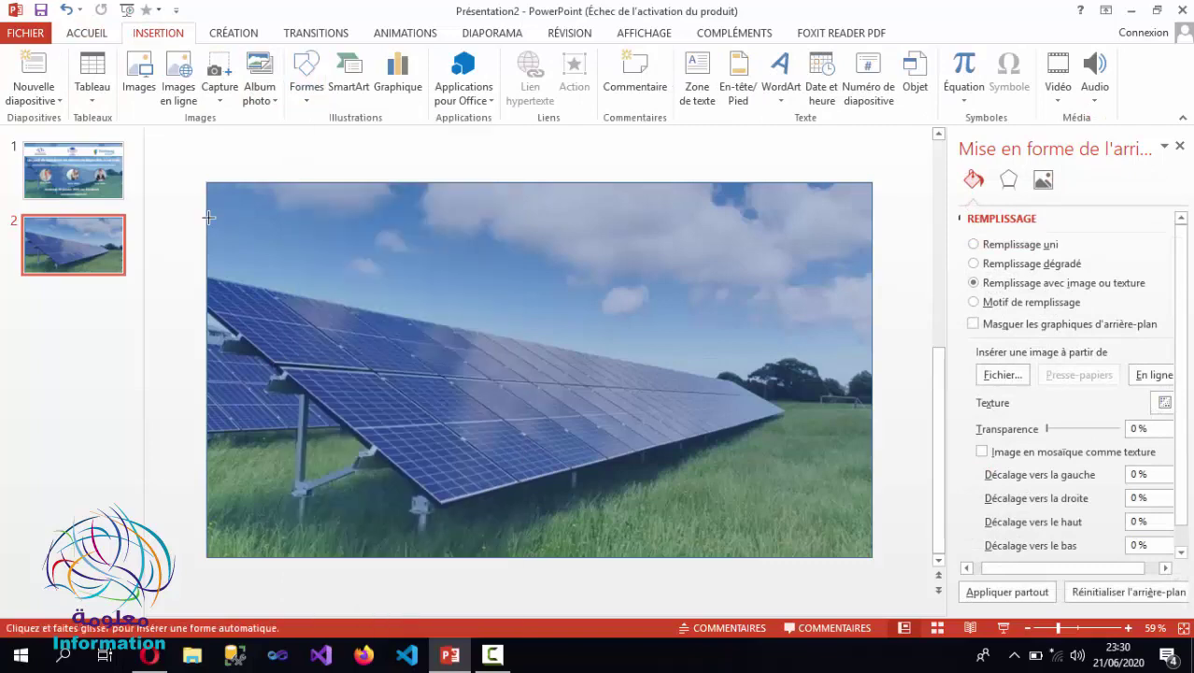
pyautogui.moveTo(207, 214); pyautogui.dragTo(870, 280)
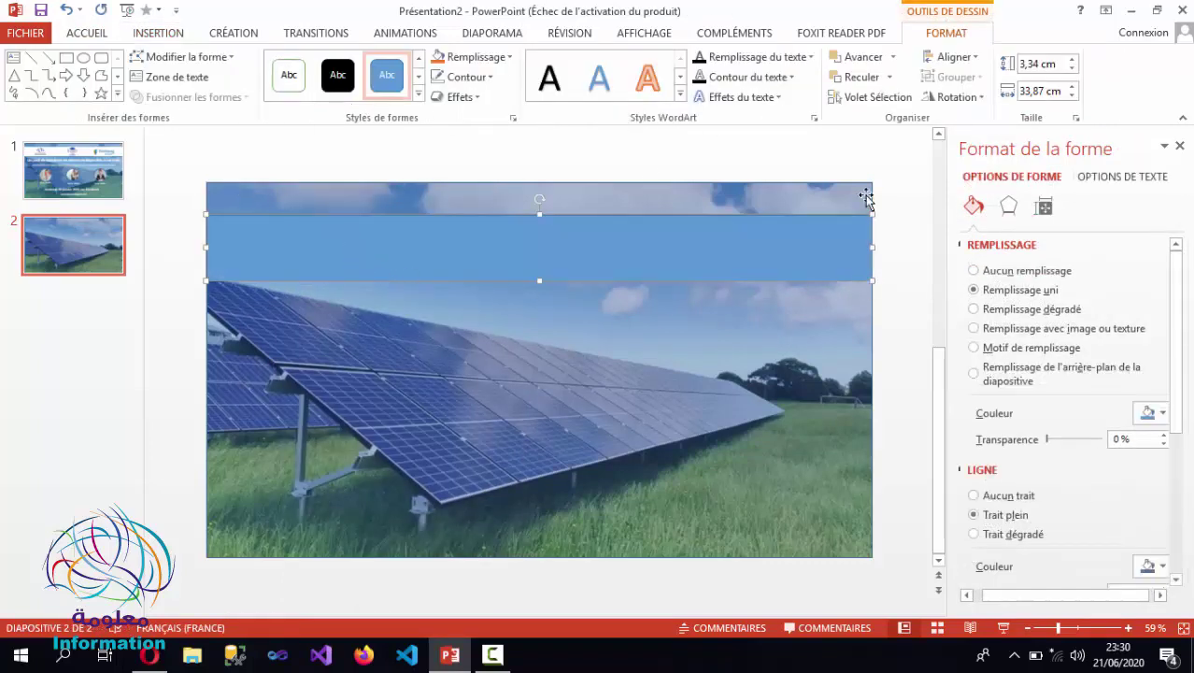
pyautogui.click(1151, 413)
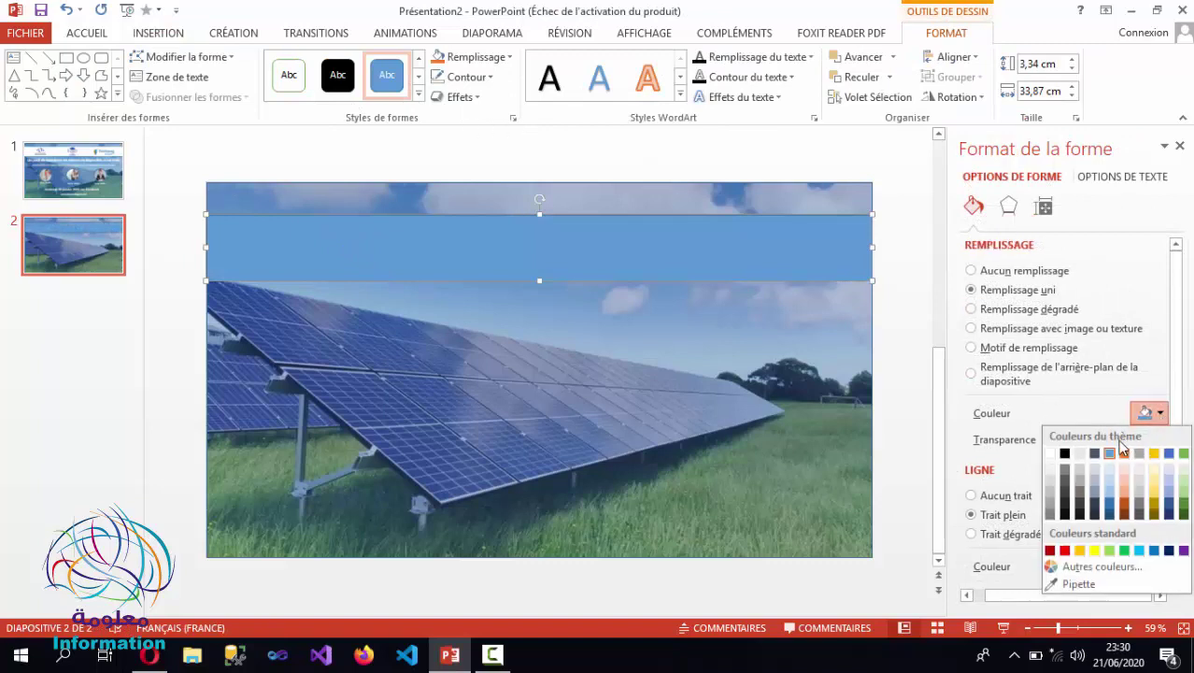
pyautogui.click(1050, 458)
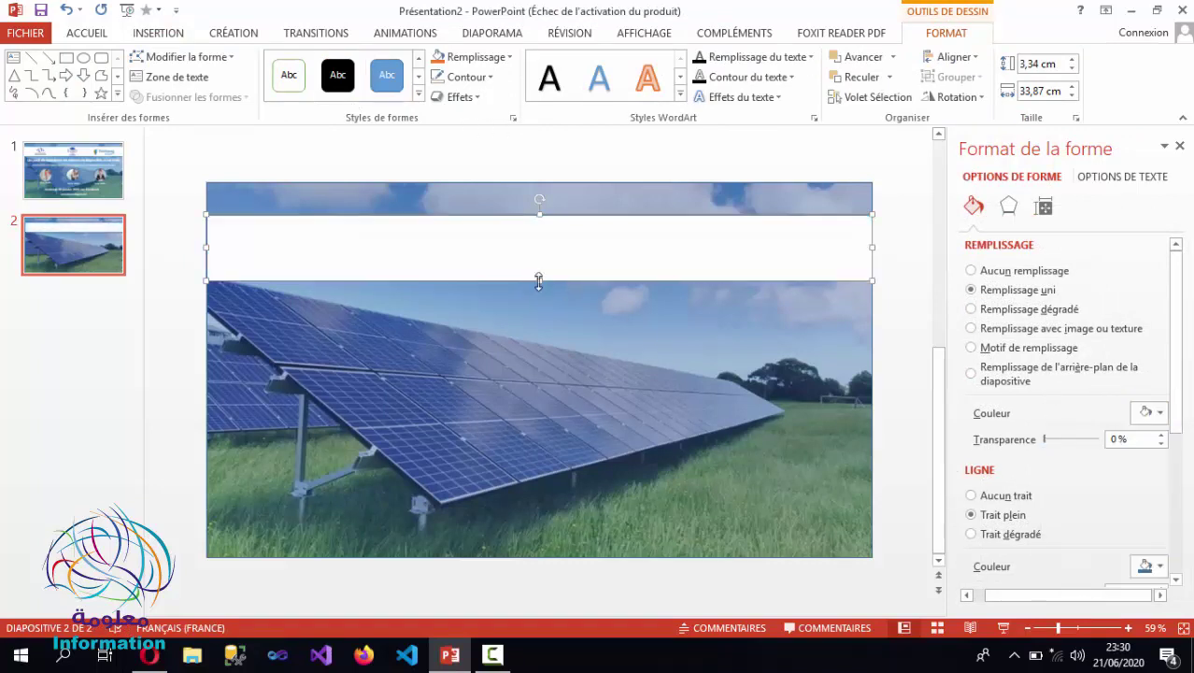
# - Adjust the white band to 3.12 cm tall and remove its outline
pyautogui.moveTo(537, 279); pyautogui.dragTo(538, 289)
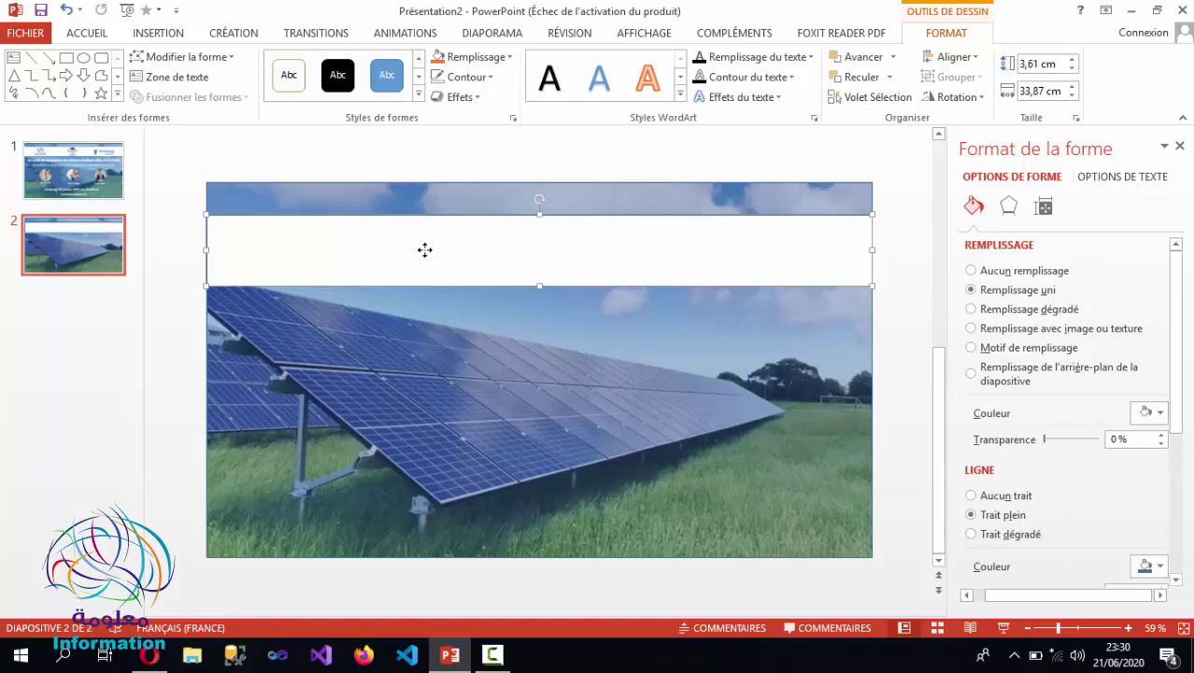
pyautogui.press('Up')
pyautogui.press('Up')
pyautogui.click(424, 247)
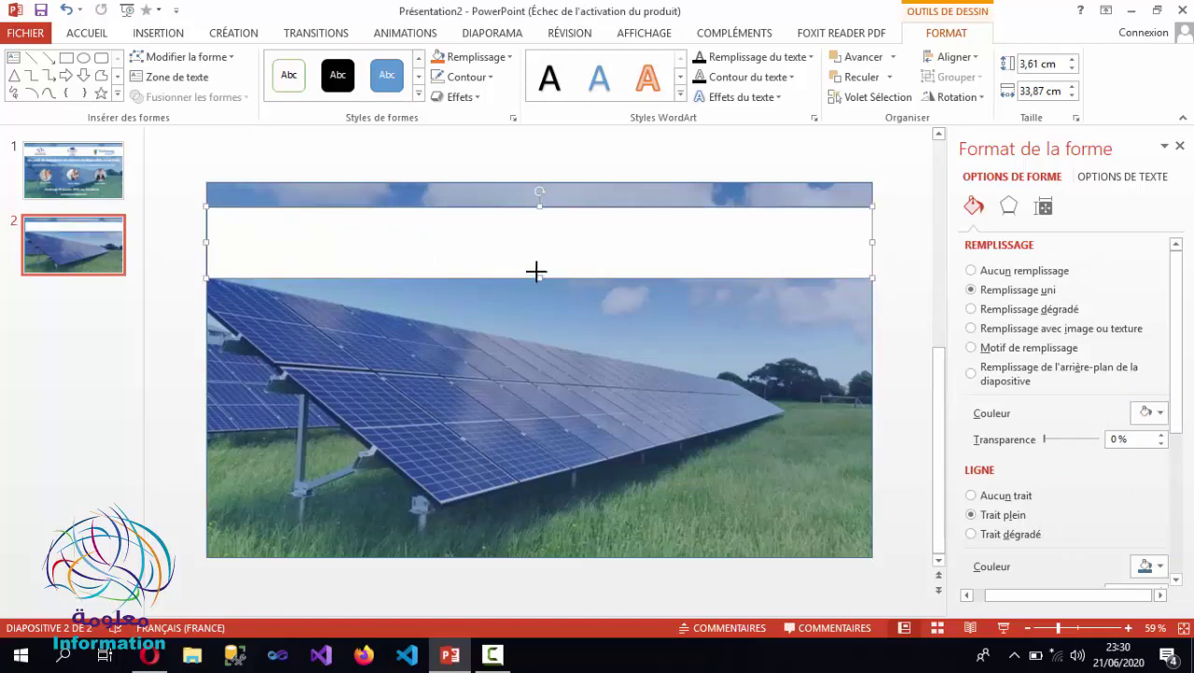
pyautogui.moveTo(537, 271); pyautogui.dragTo(538, 262)
pyautogui.click(528, 252)
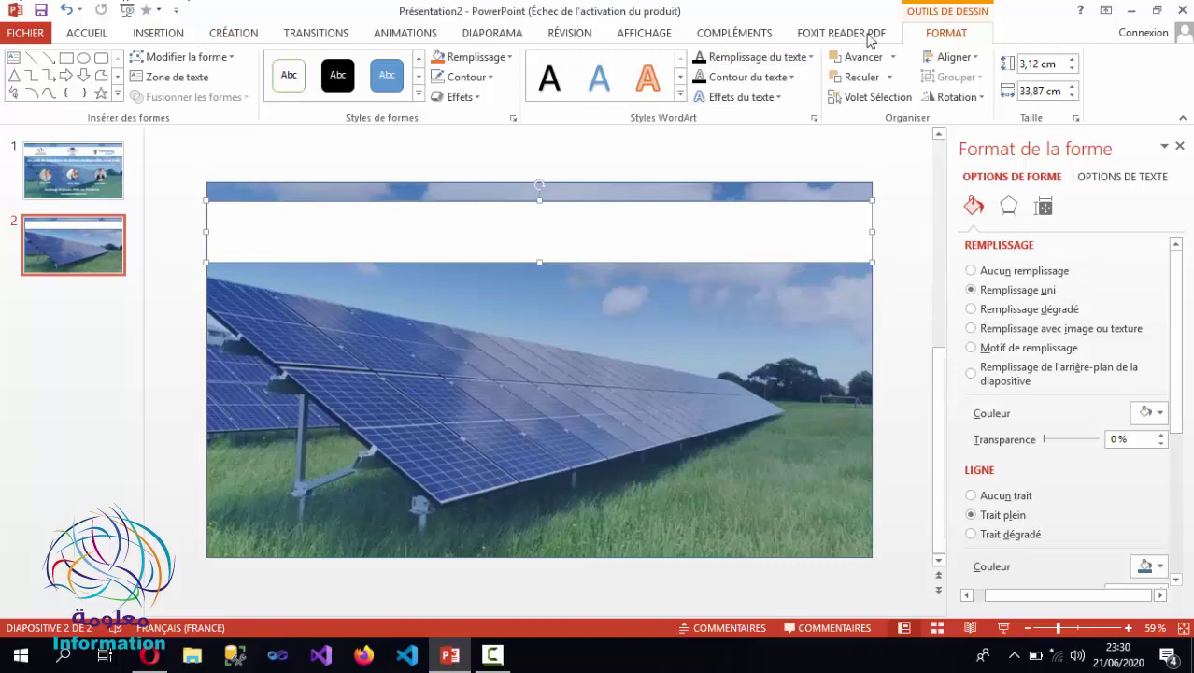
pyautogui.click(467, 76)
pyautogui.click(478, 230)
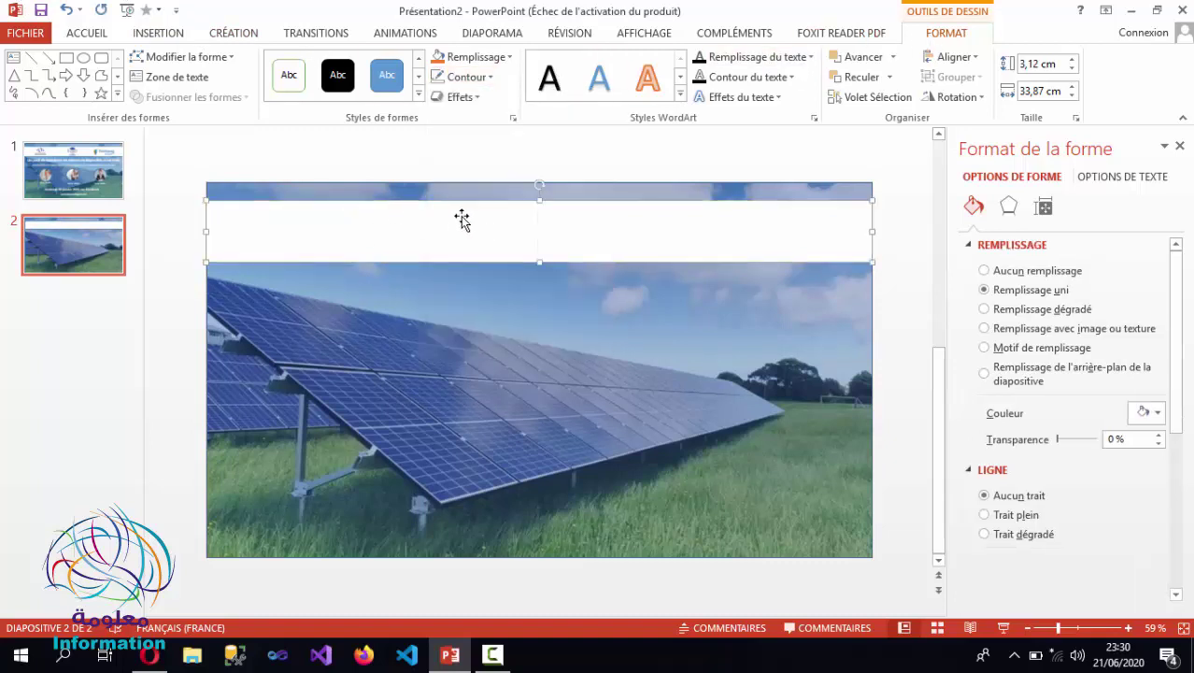
pyautogui.click(145, 35)
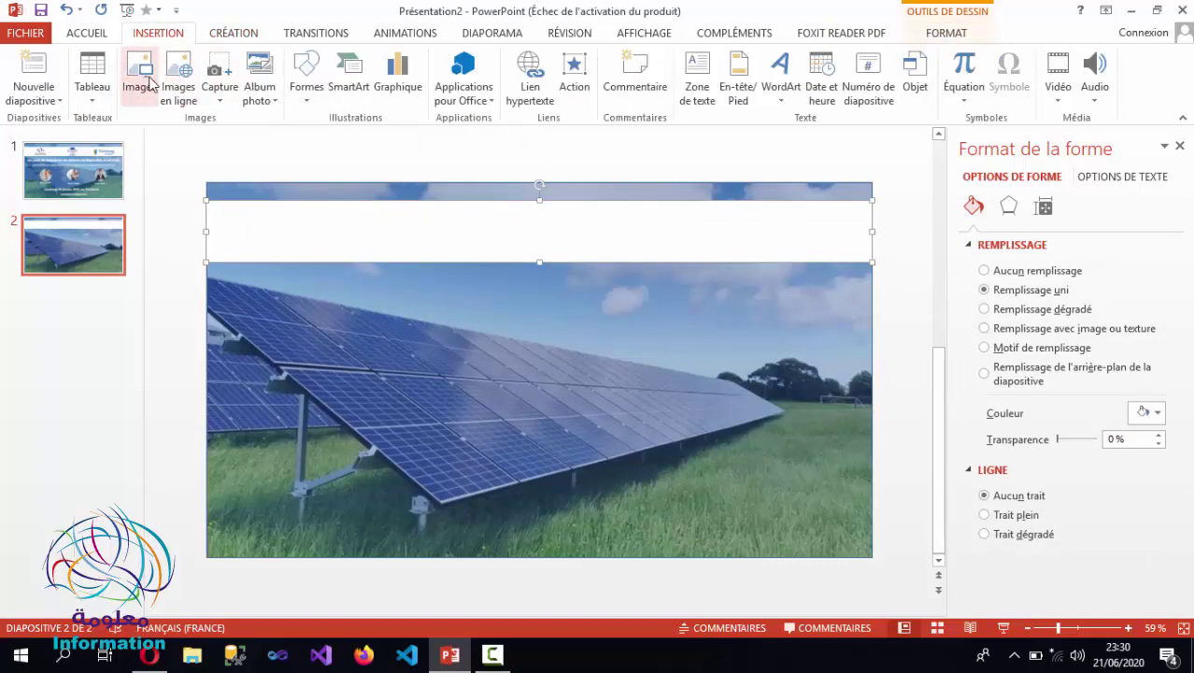
# - Insert logo-1, logo-2 and logo-3, placing Skills Campus at the band's left
pyautogui.click(138, 73)
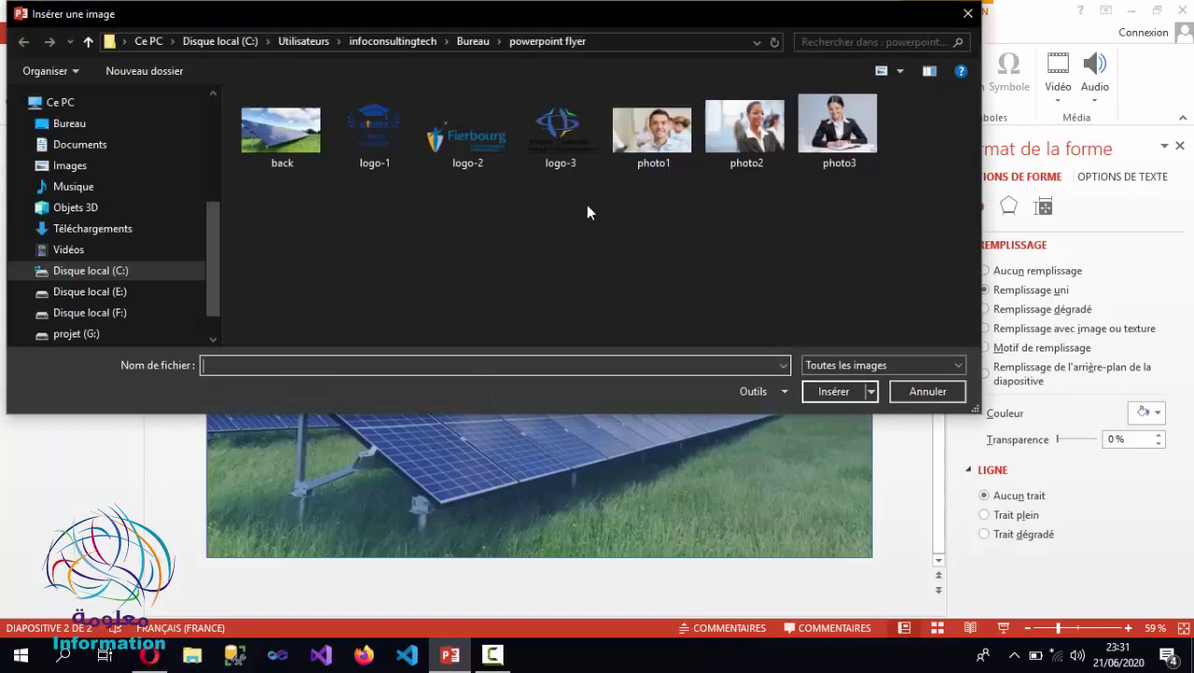
pyautogui.moveTo(585, 204); pyautogui.dragTo(387, 150)
pyautogui.click(805, 391)
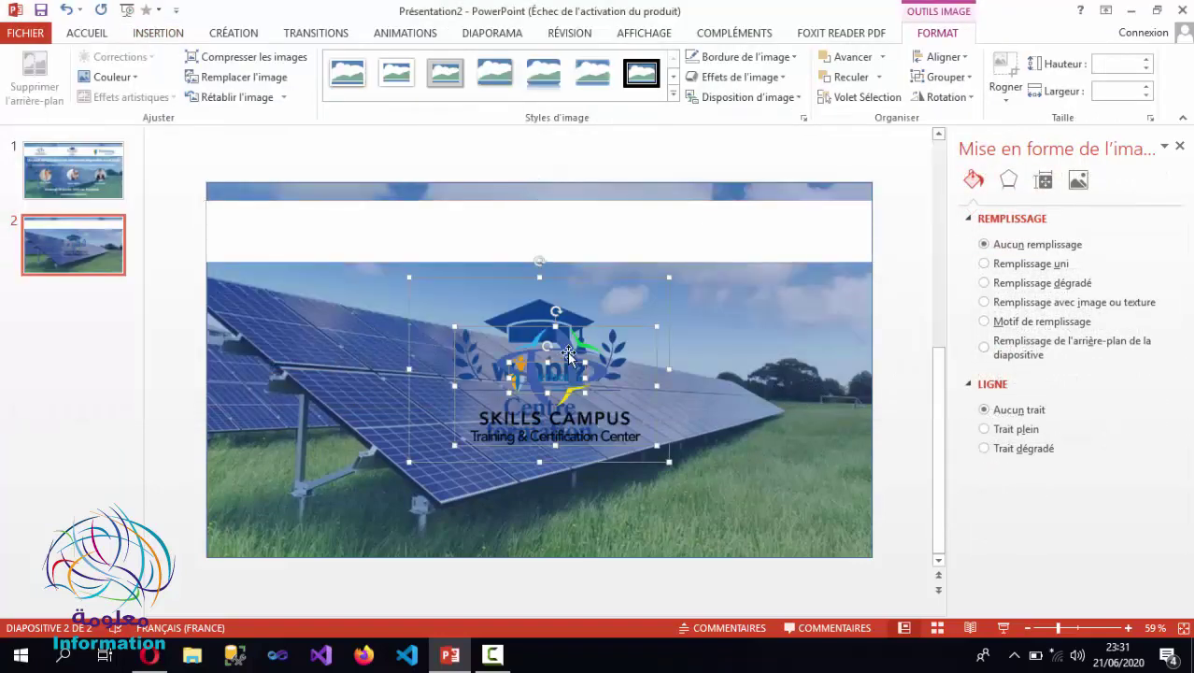
pyautogui.click(526, 397)
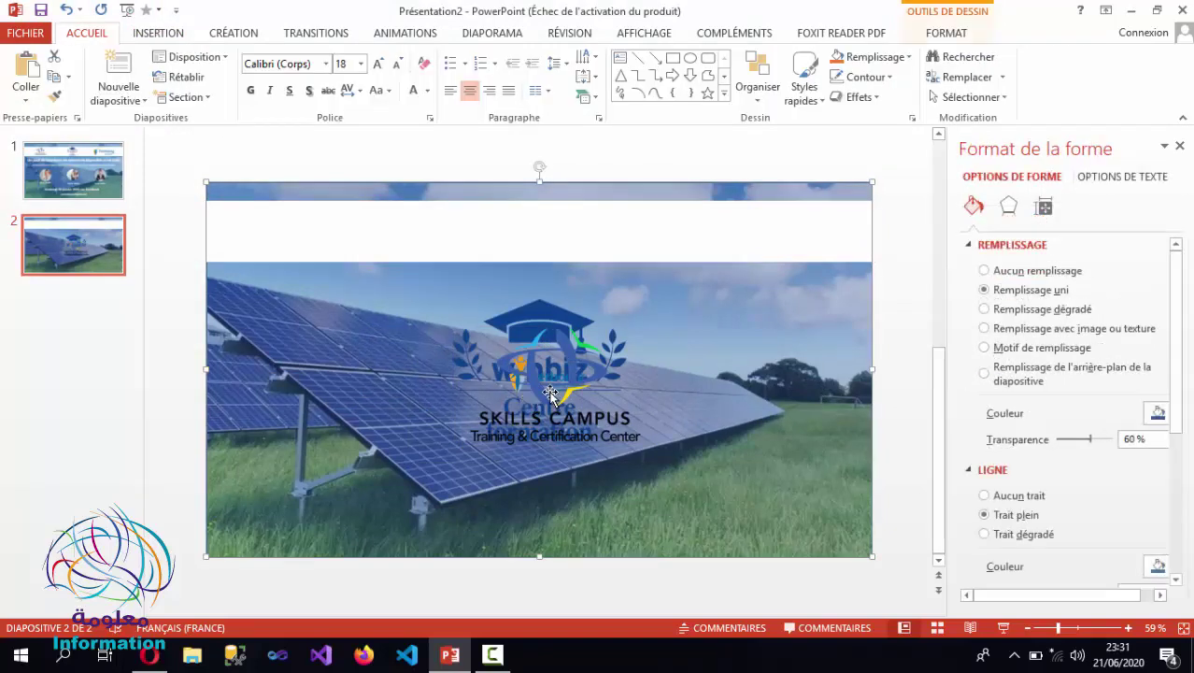
pyautogui.moveTo(526, 397); pyautogui.dragTo(317, 254)
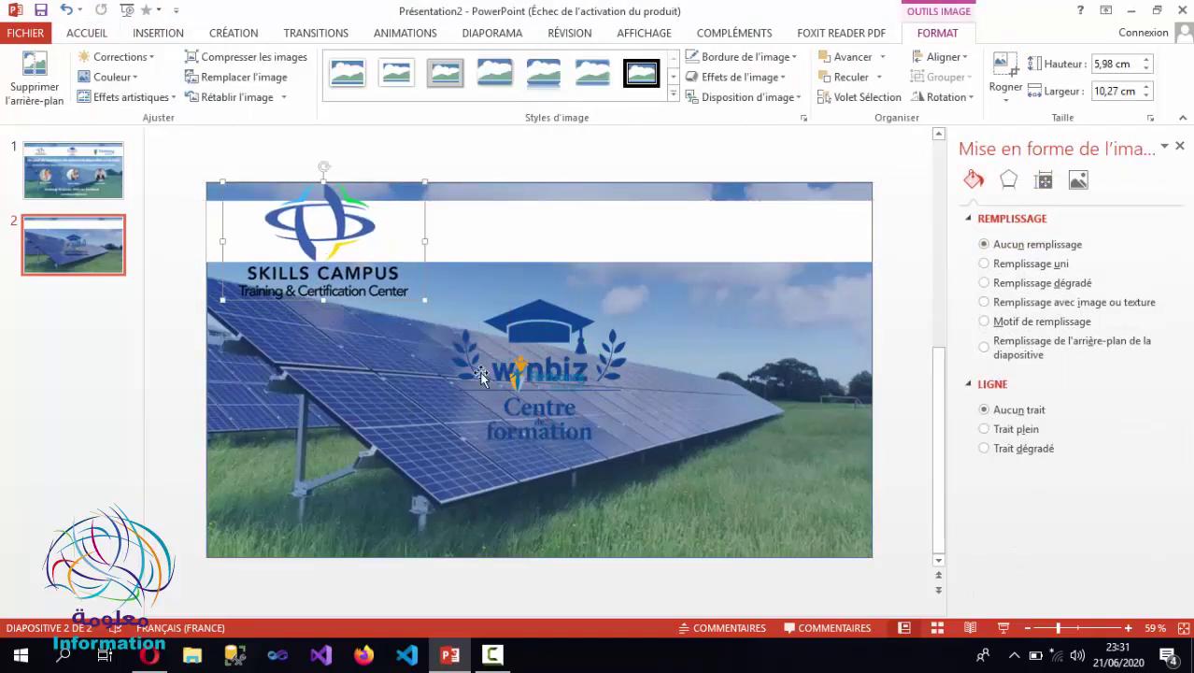
# - Place Winbiz at the centre and Fierbourg at the right, resizing Winbiz to 4 × 5.67 cm
pyautogui.moveTo(479, 405)
pyautogui.mouseDown()
pyautogui.moveTo(580, 297)
pyautogui.moveTo(470, 321)
pyautogui.mouseUp()
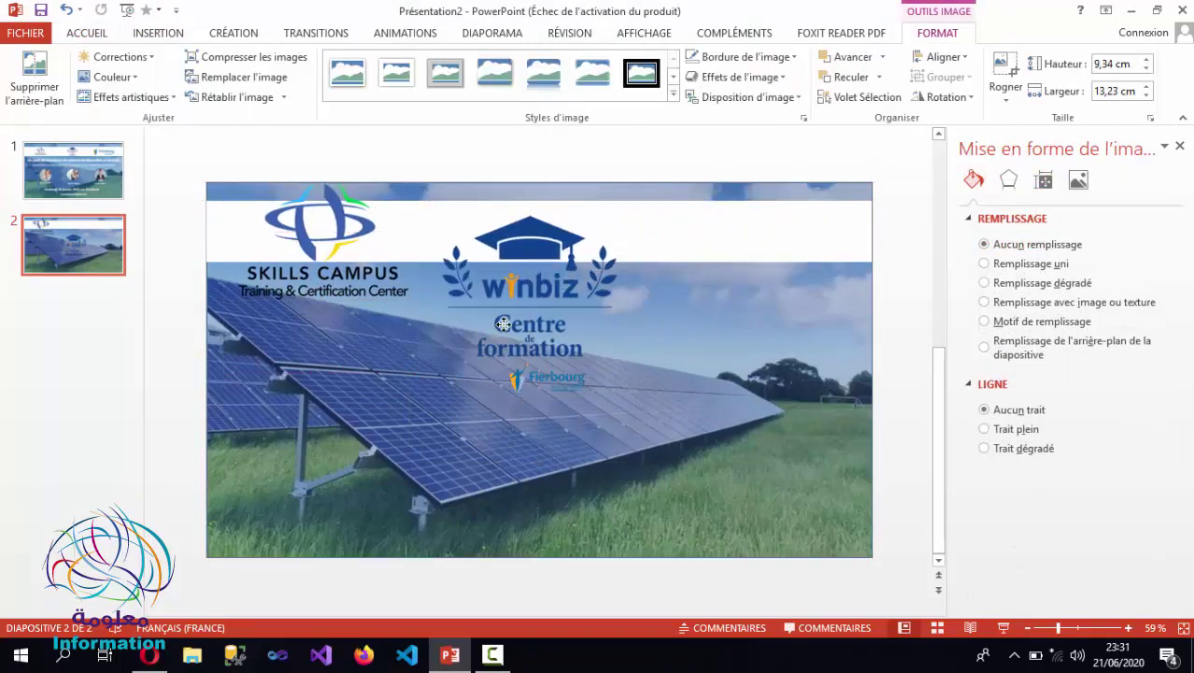
pyautogui.moveTo(552, 397)
pyautogui.mouseDown()
pyautogui.moveTo(564, 372)
pyautogui.moveTo(762, 238)
pyautogui.mouseUp()
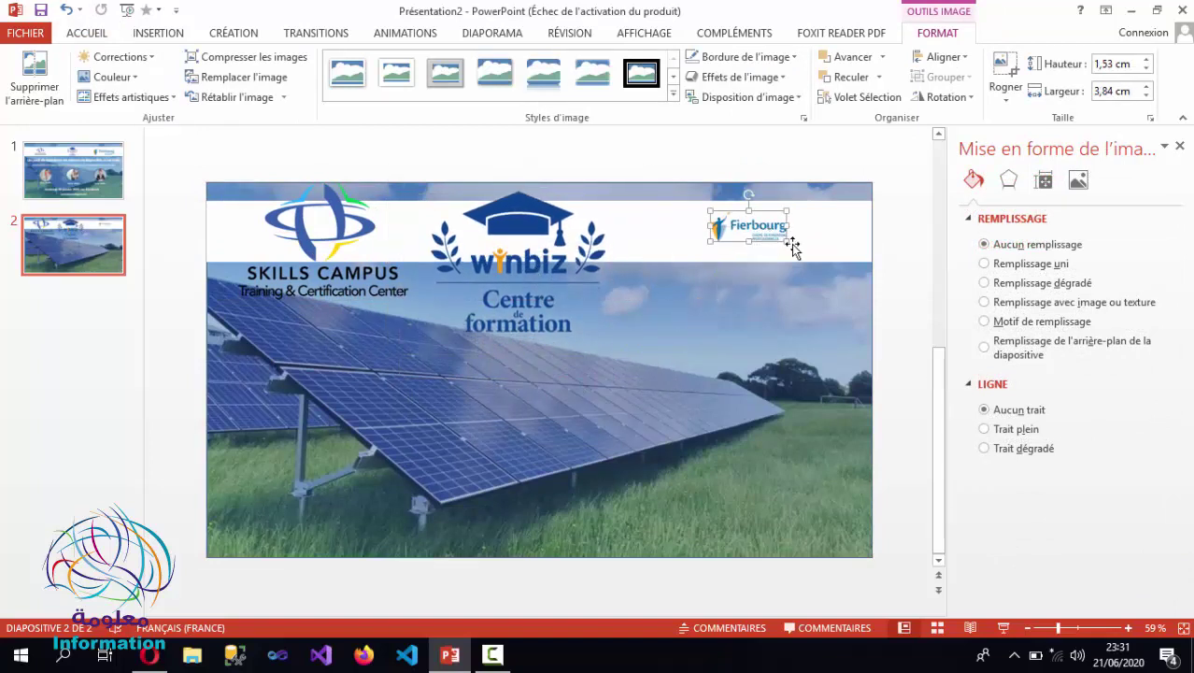
pyautogui.moveTo(788, 241)
pyautogui.mouseDown()
pyautogui.moveTo(839, 262)
pyautogui.moveTo(801, 229)
pyautogui.mouseUp()
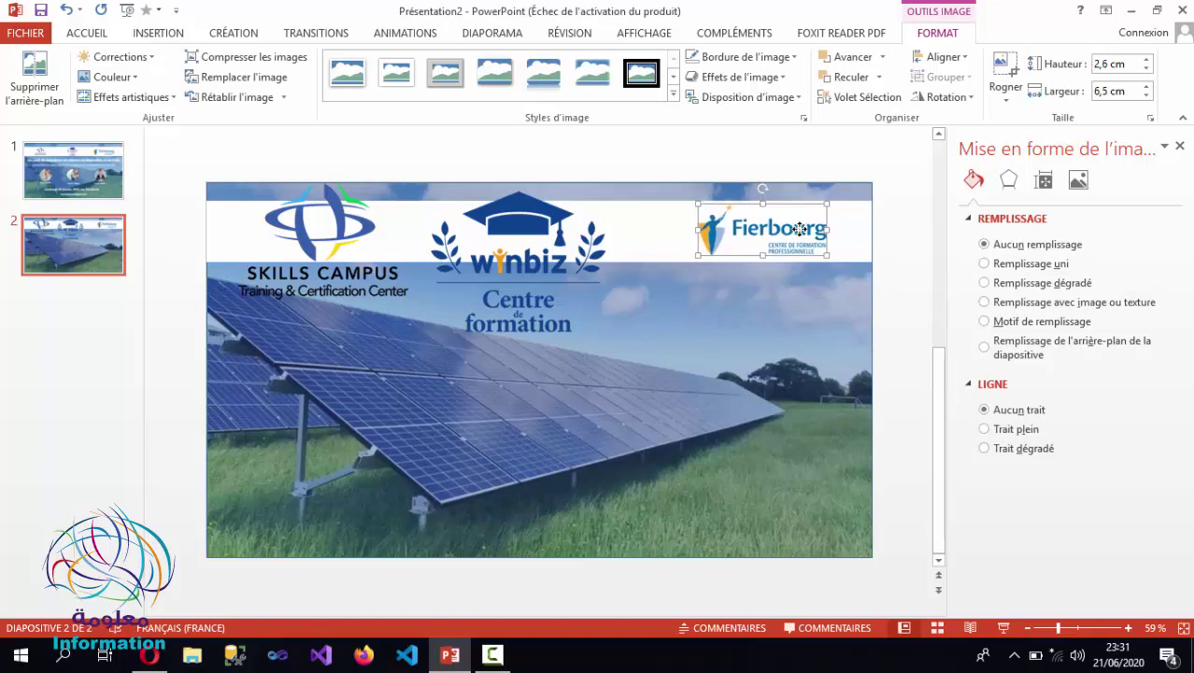
pyautogui.moveTo(800, 229); pyautogui.dragTo(796, 229)
pyautogui.click(534, 245)
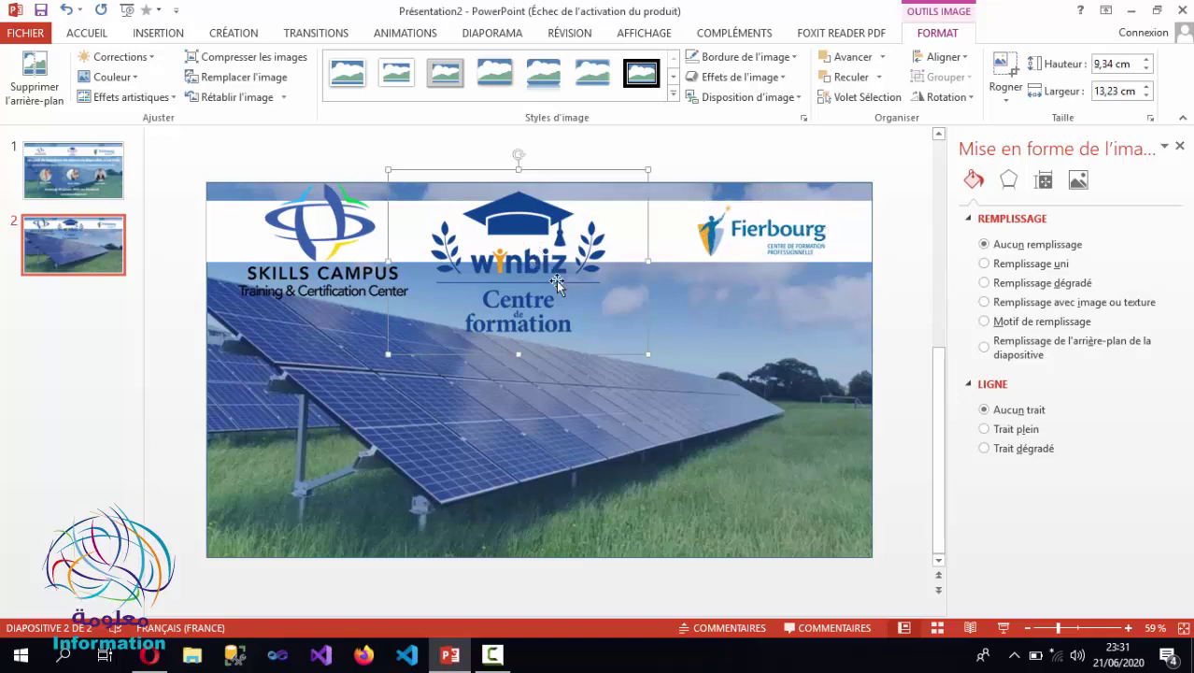
pyautogui.moveTo(647, 349)
pyautogui.mouseDown()
pyautogui.moveTo(475, 246)
pyautogui.moveTo(497, 219)
pyautogui.moveTo(532, 221)
pyautogui.mouseUp()
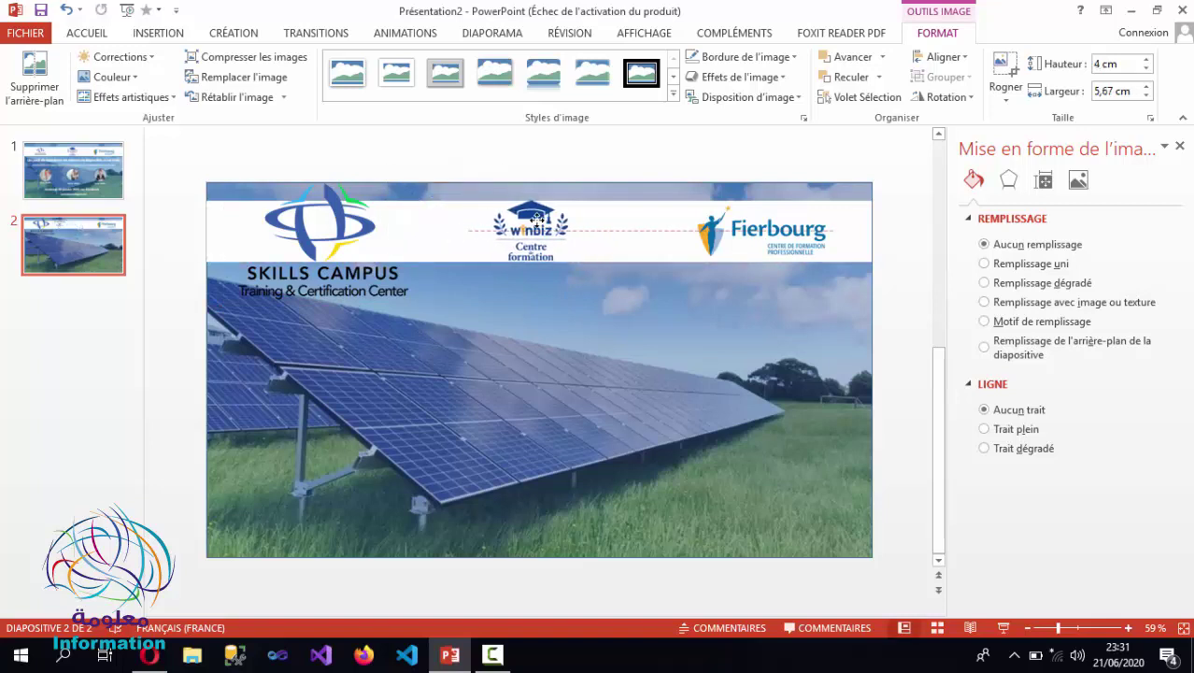
# - Shrink the Skills Campus logo at the left of the white band
pyautogui.click(294, 239)
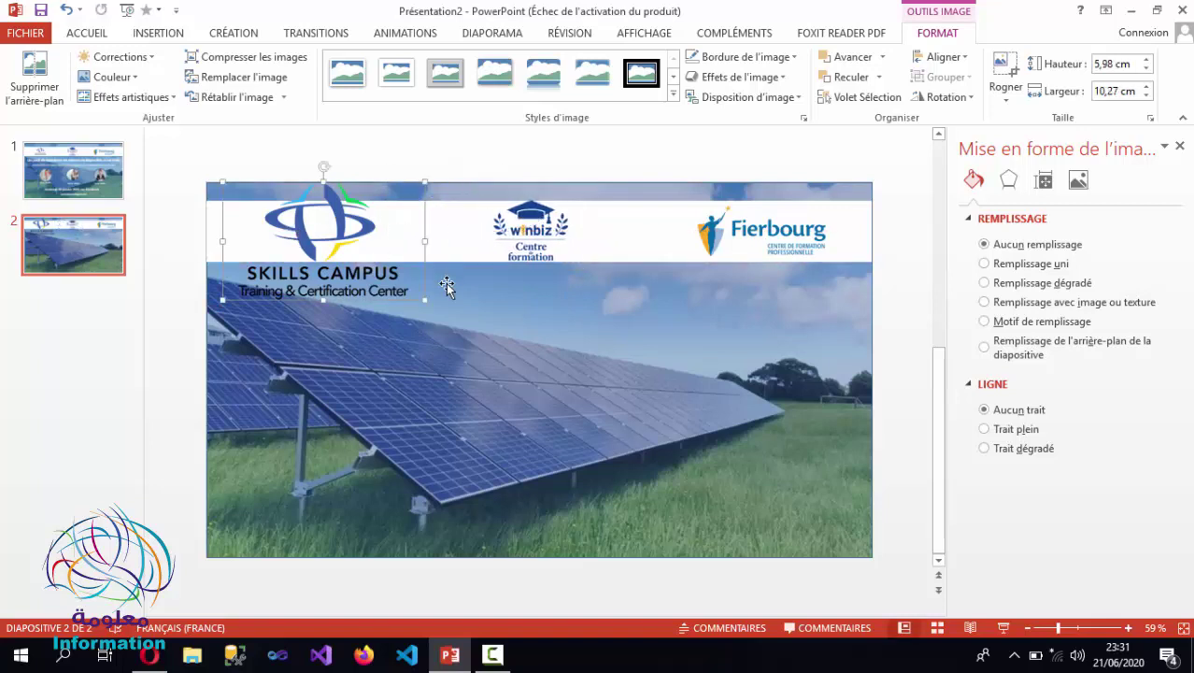
pyautogui.keyDown('shift'); pyautogui.click(416, 304); pyautogui.keyUp('shift')
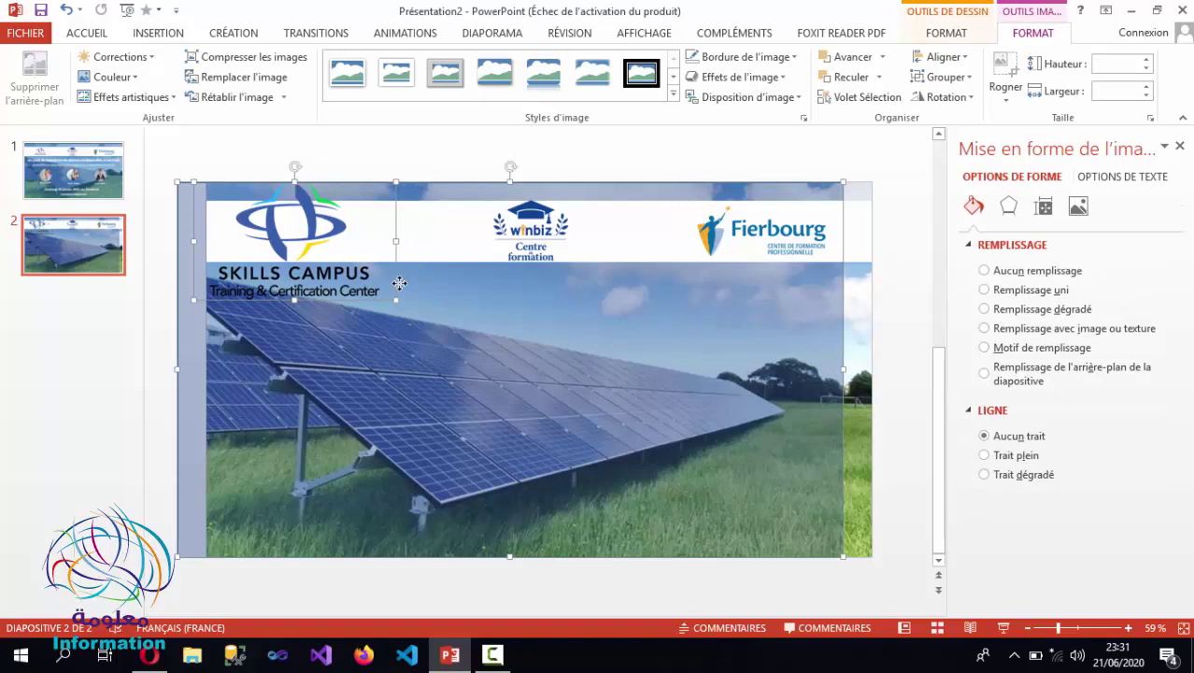
pyautogui.moveTo(422, 297); pyautogui.dragTo(513, 271)
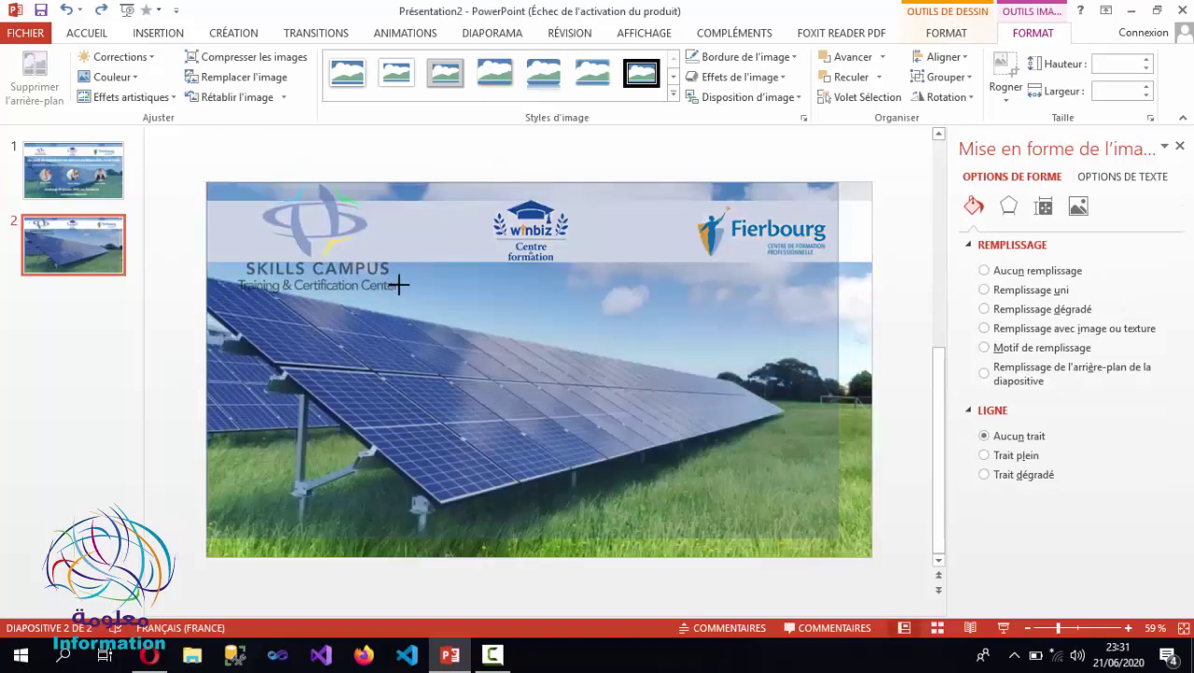
pyautogui.press('Escape')
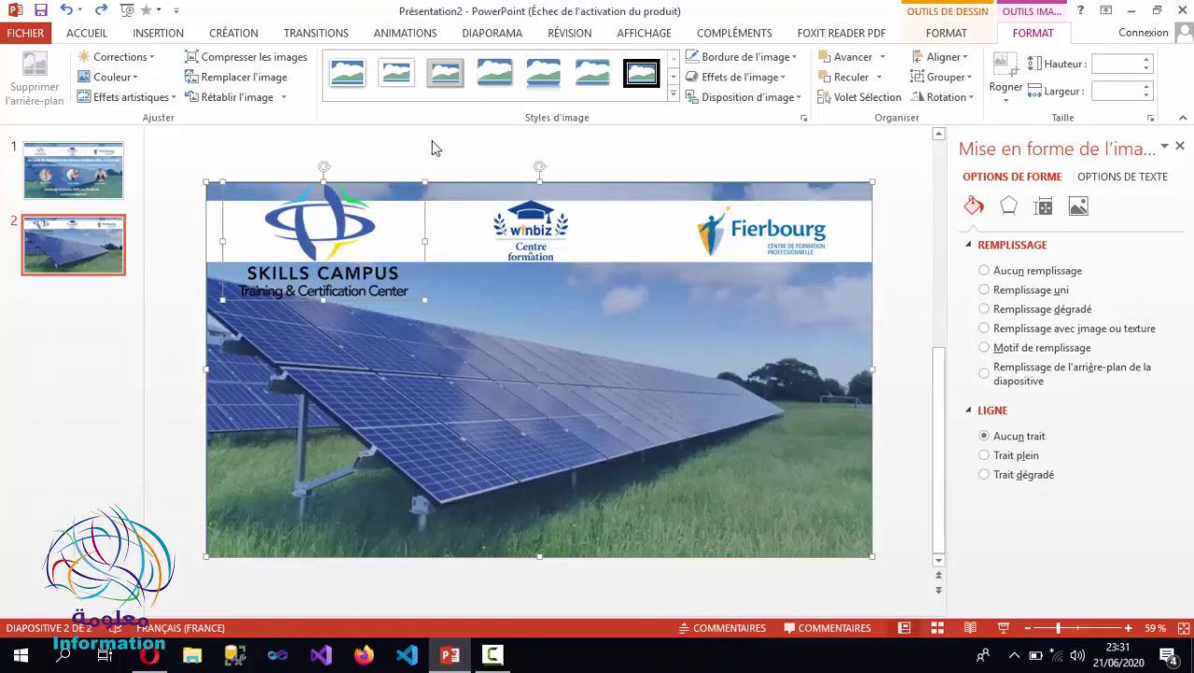
pyautogui.click(431, 140)
pyautogui.click(334, 237)
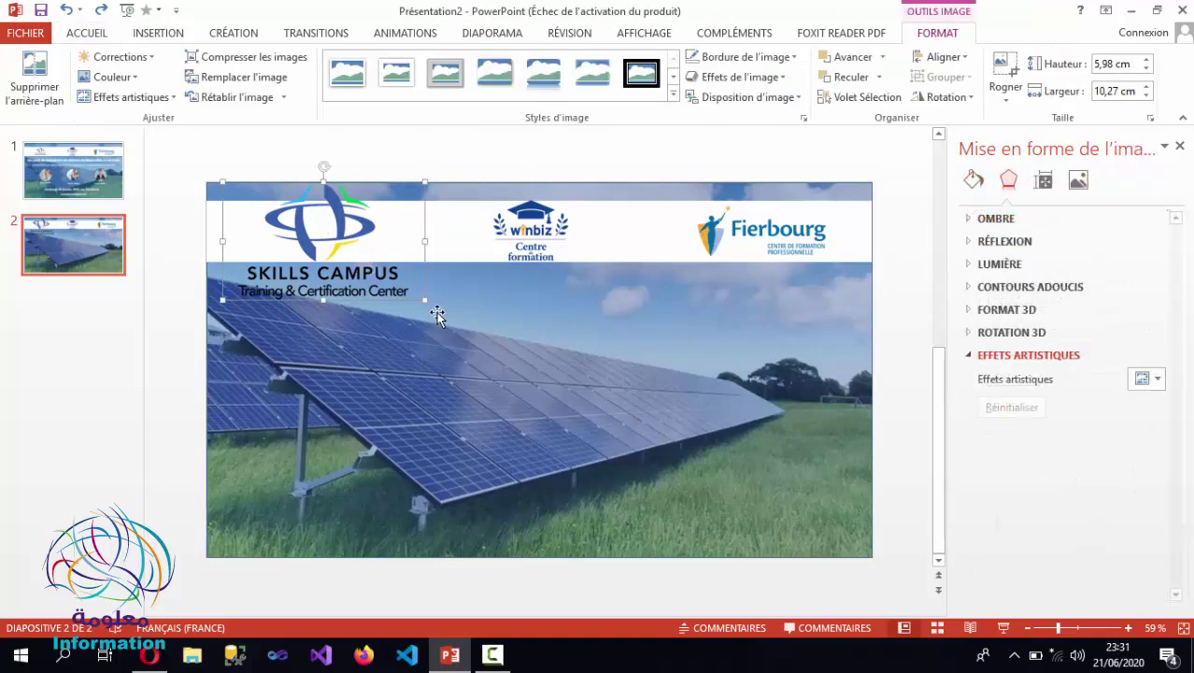
pyautogui.moveTo(425, 299); pyautogui.dragTo(313, 246)
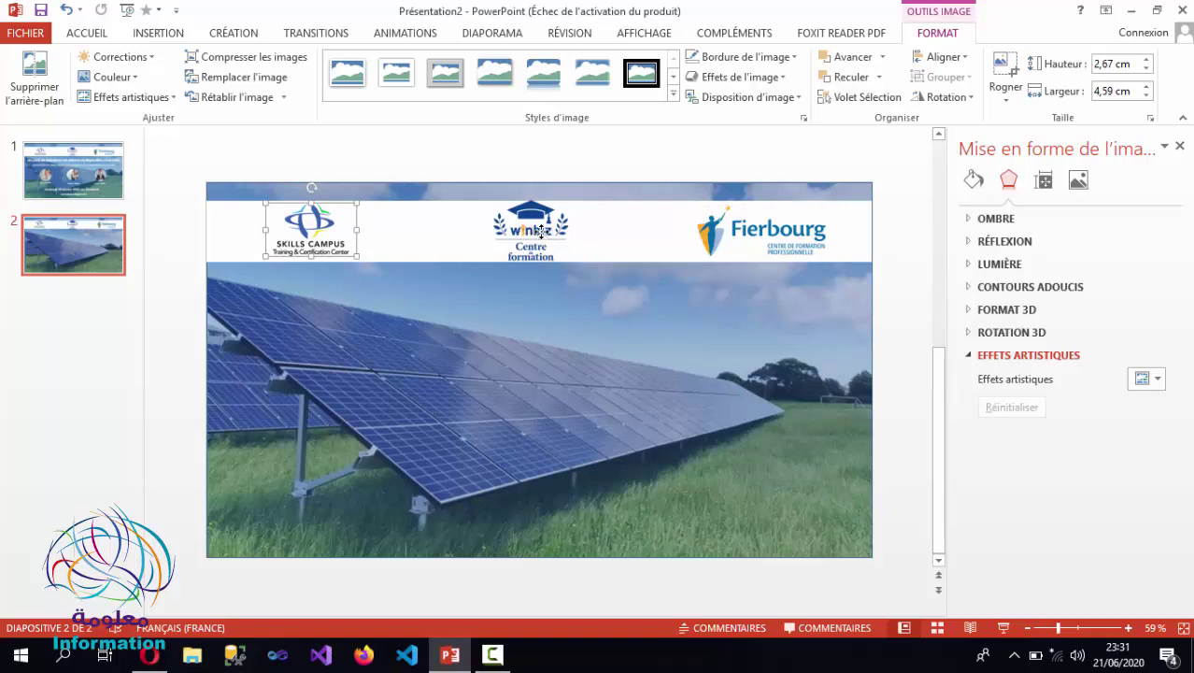
# - Space the logos evenly and shrink Winbiz slightly so it fits inside the band
pyautogui.moveTo(537, 231); pyautogui.dragTo(525, 230)
pyautogui.moveTo(797, 237); pyautogui.dragTo(788, 238)
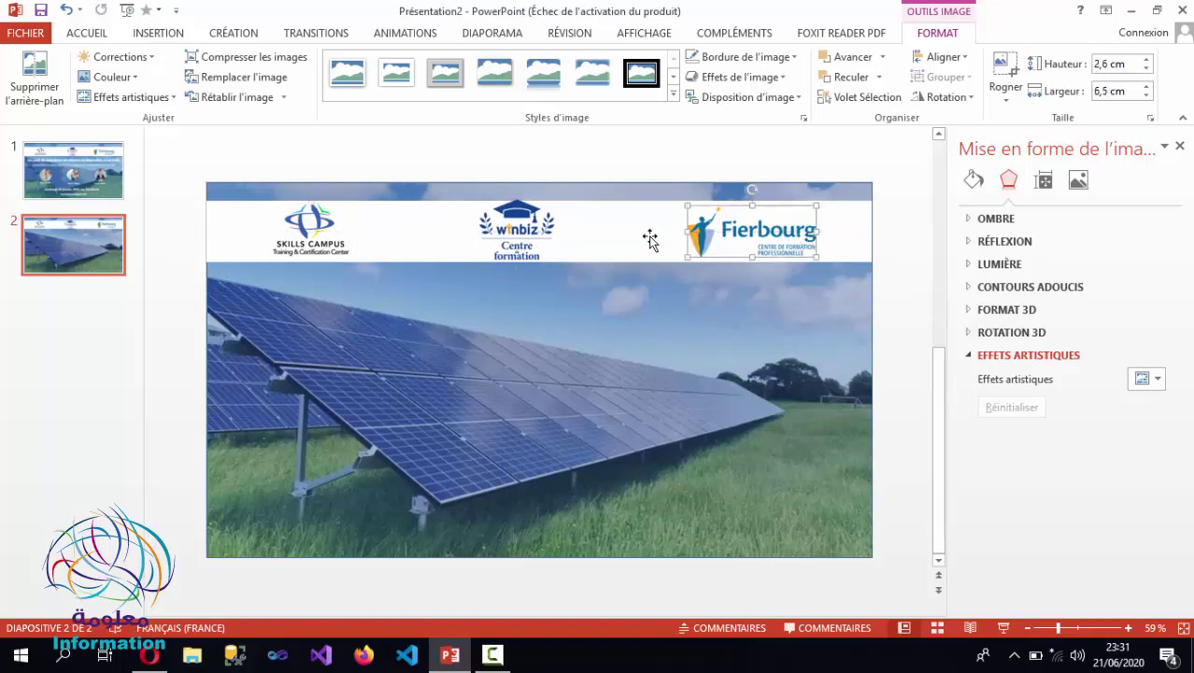
pyautogui.moveTo(538, 241); pyautogui.dragTo(542, 236)
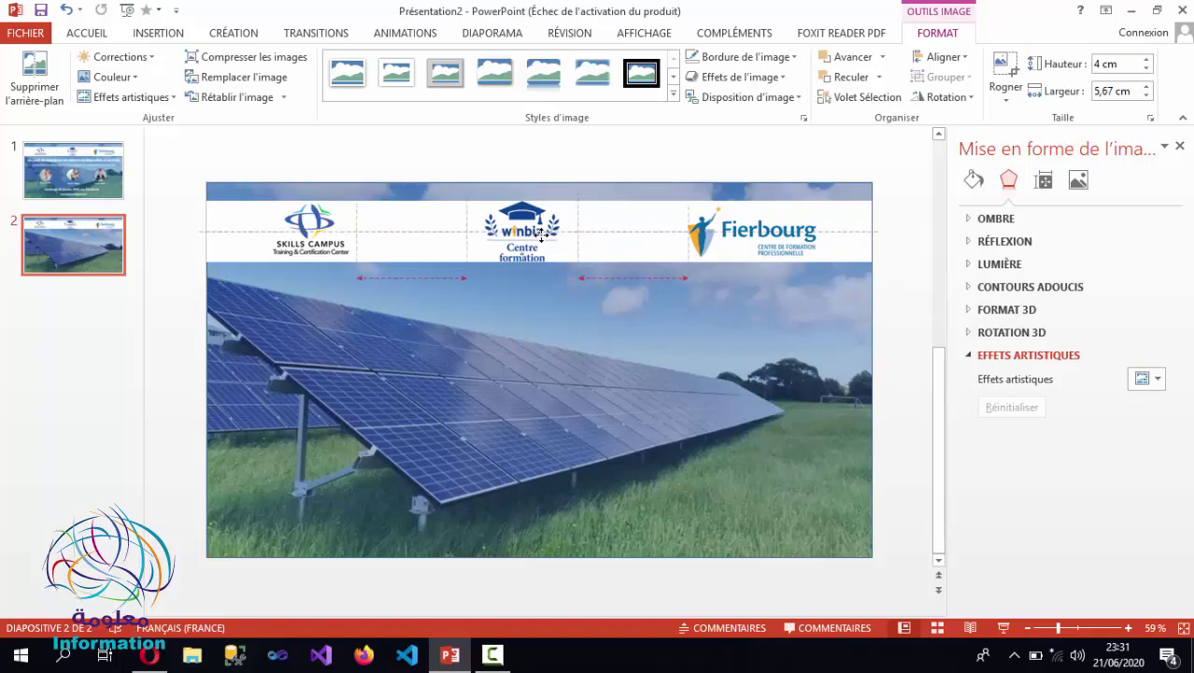
pyautogui.click(533, 313)
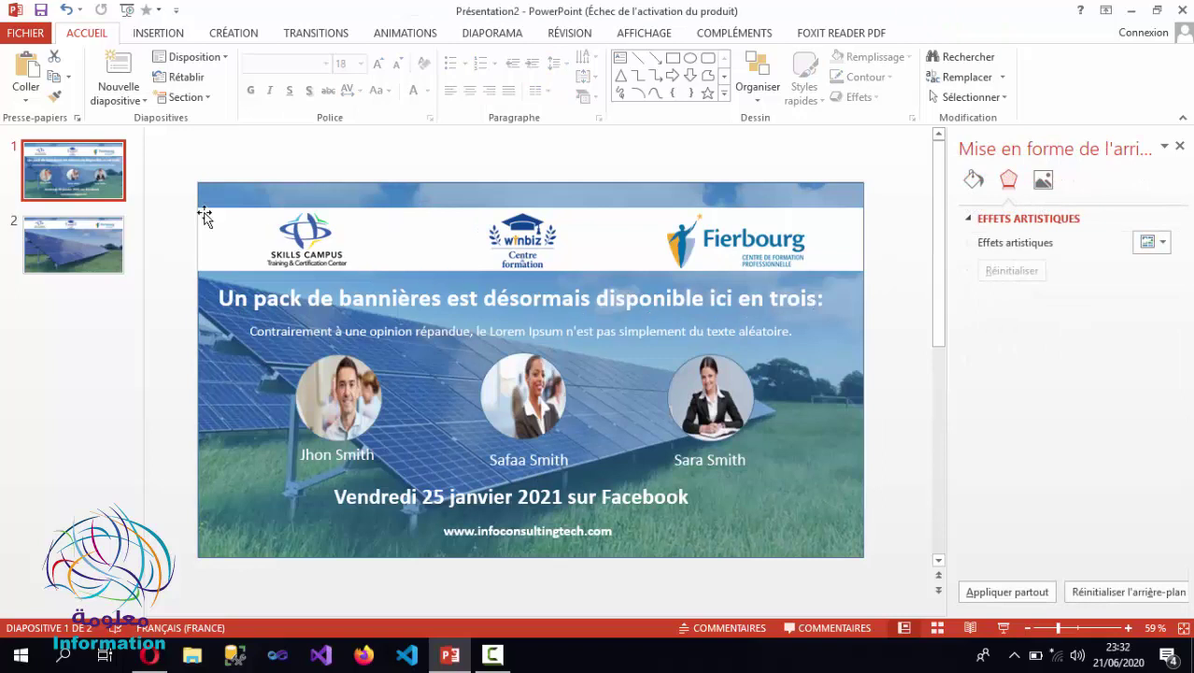
pyautogui.click(54, 231)
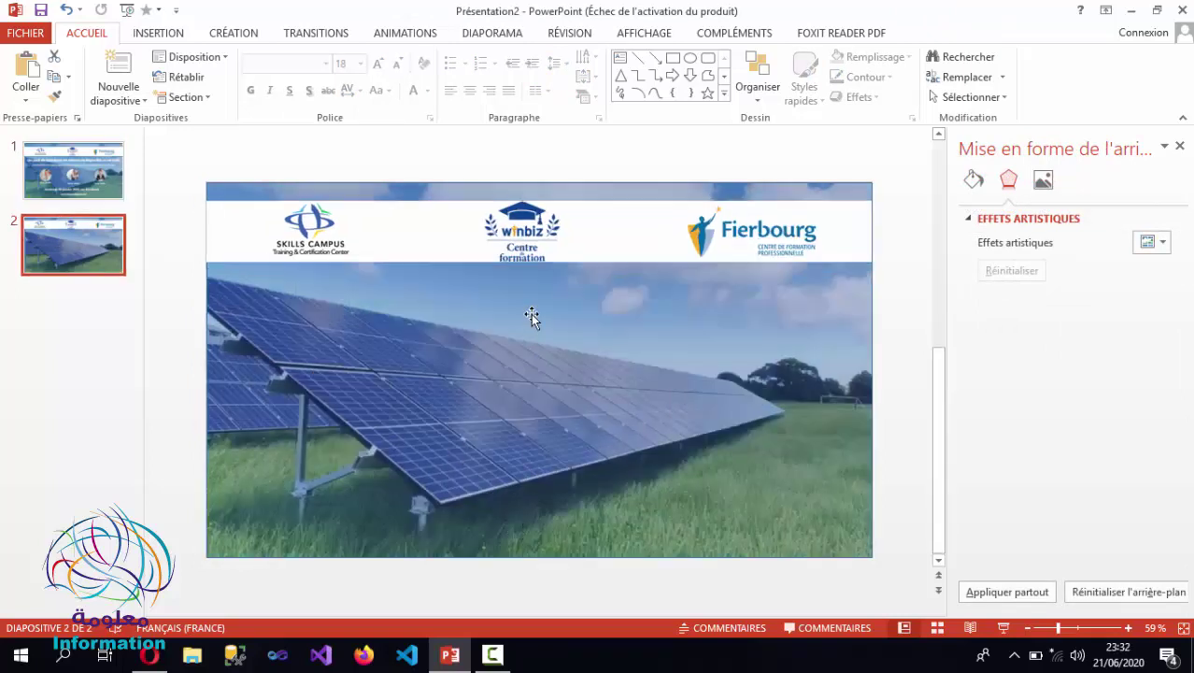
pyautogui.click(560, 193)
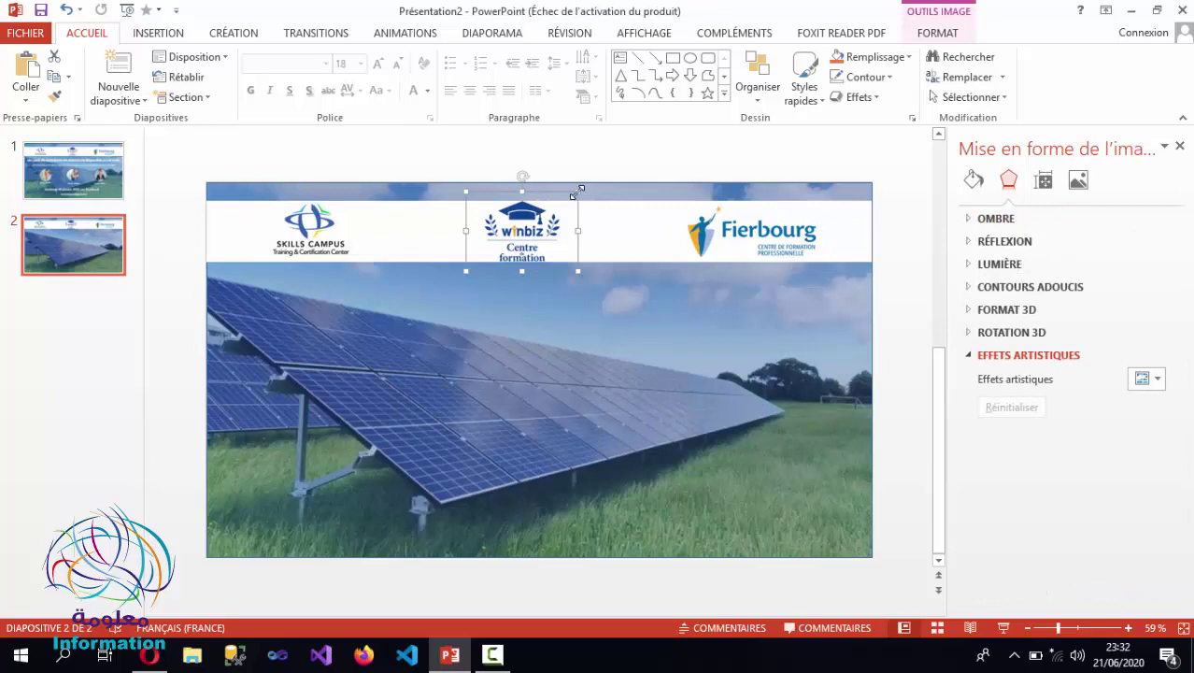
pyautogui.moveTo(573, 194); pyautogui.dragTo(544, 217)
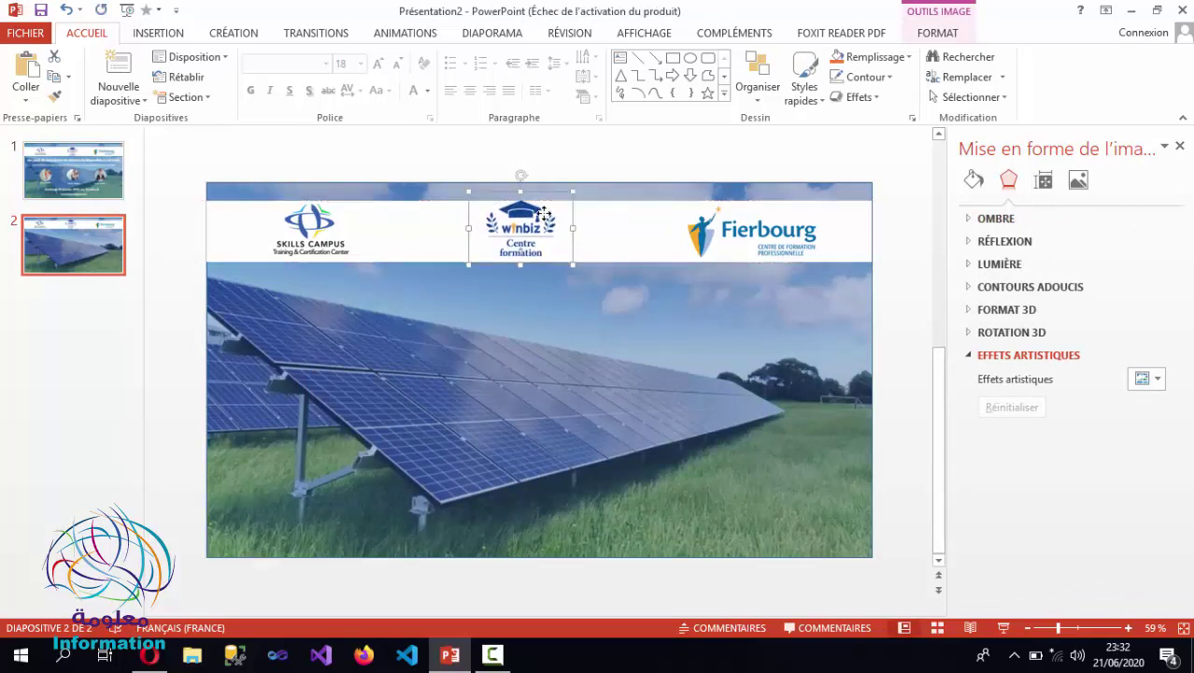
pyautogui.press('Down')
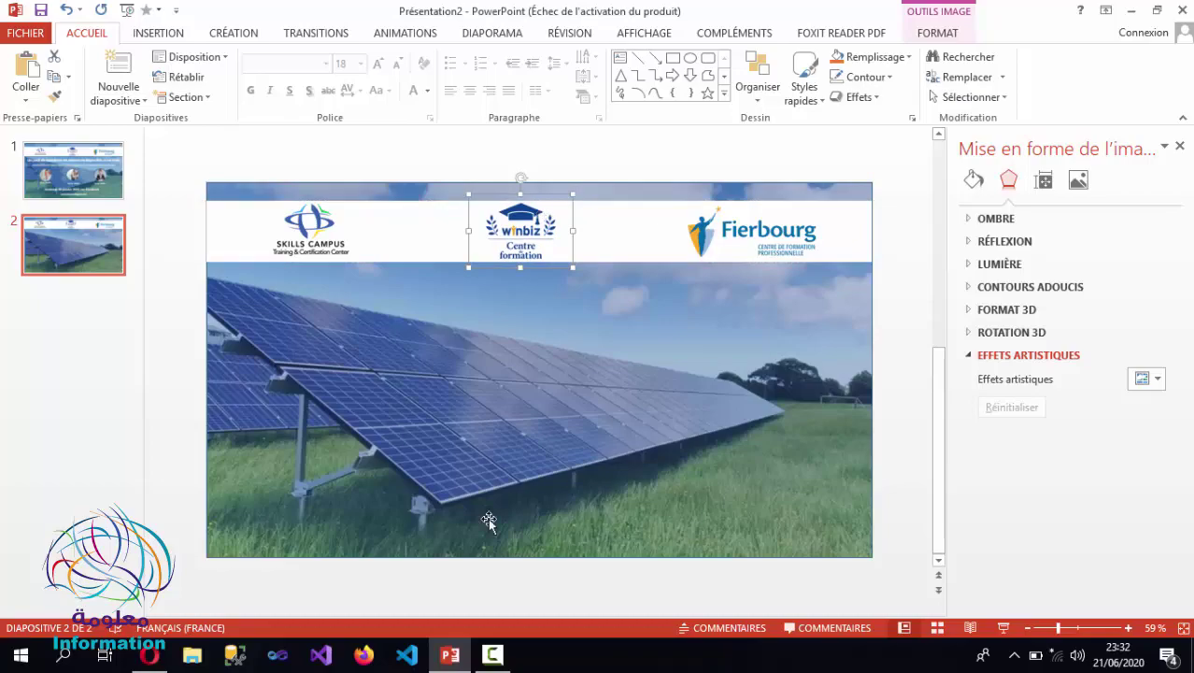
# - Copy 'Un pack de bannières est désormais disponible ici en trois' from fr.lipsum.com, then return to PowerPoint
pyautogui.click(149, 654)
pyautogui.scroll(3, 404, 408)
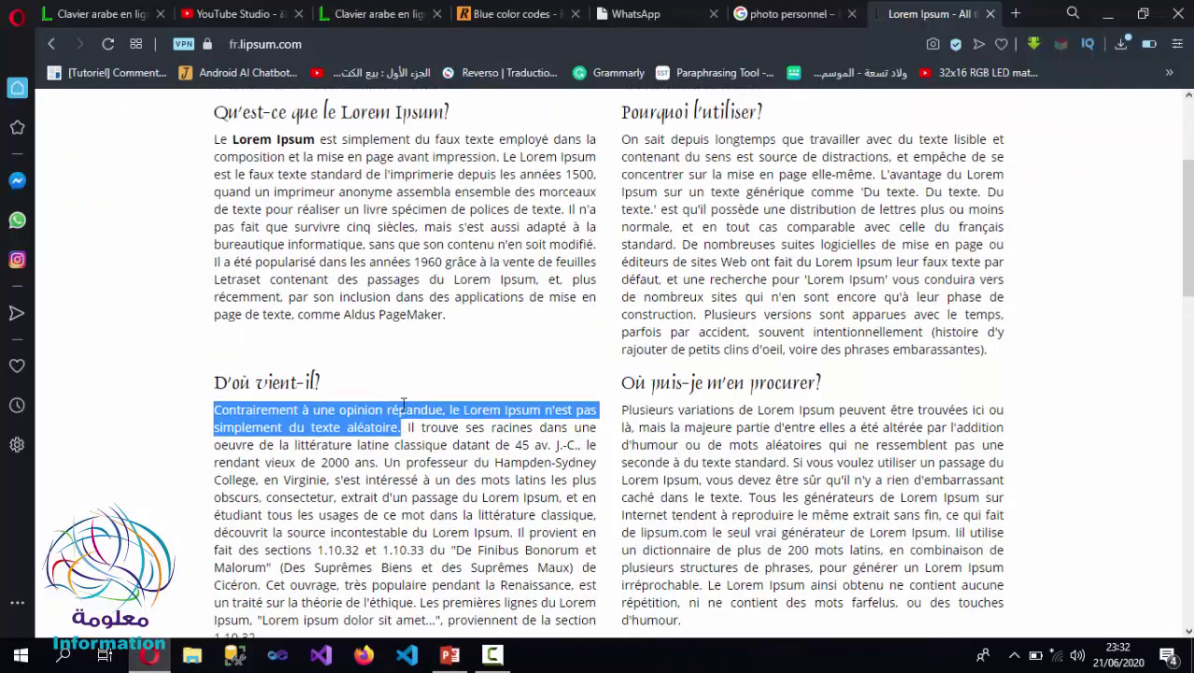
pyautogui.scroll(-5, 404, 409)
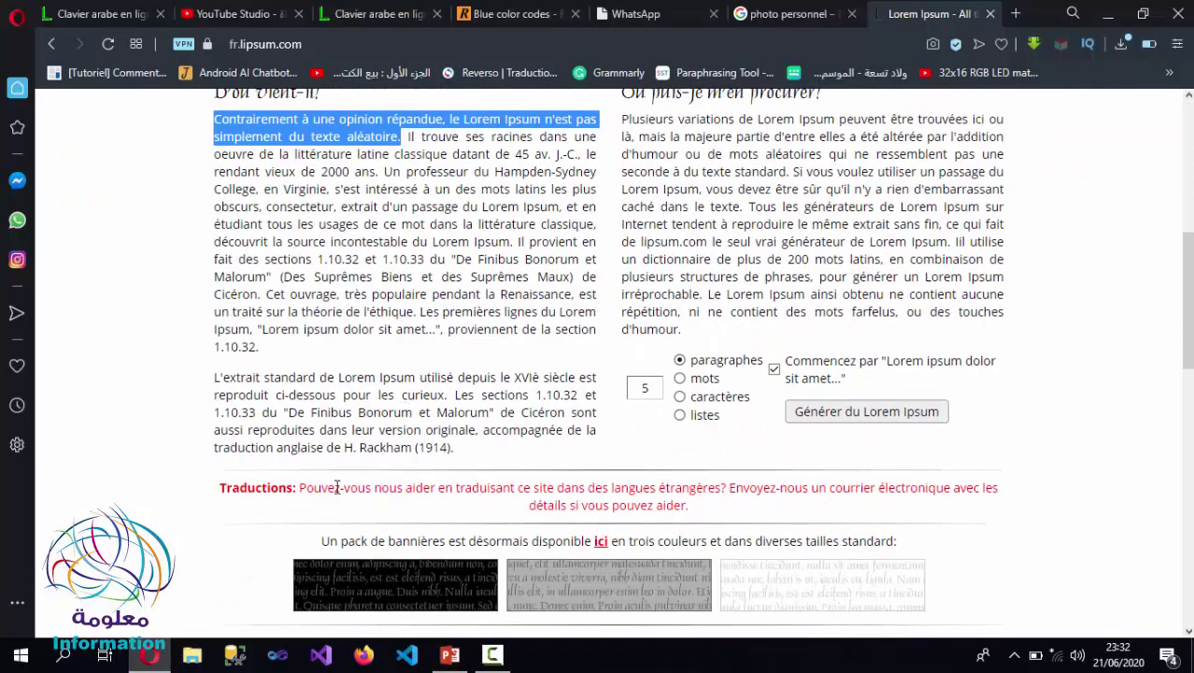
pyautogui.scroll(-3, 483, 509)
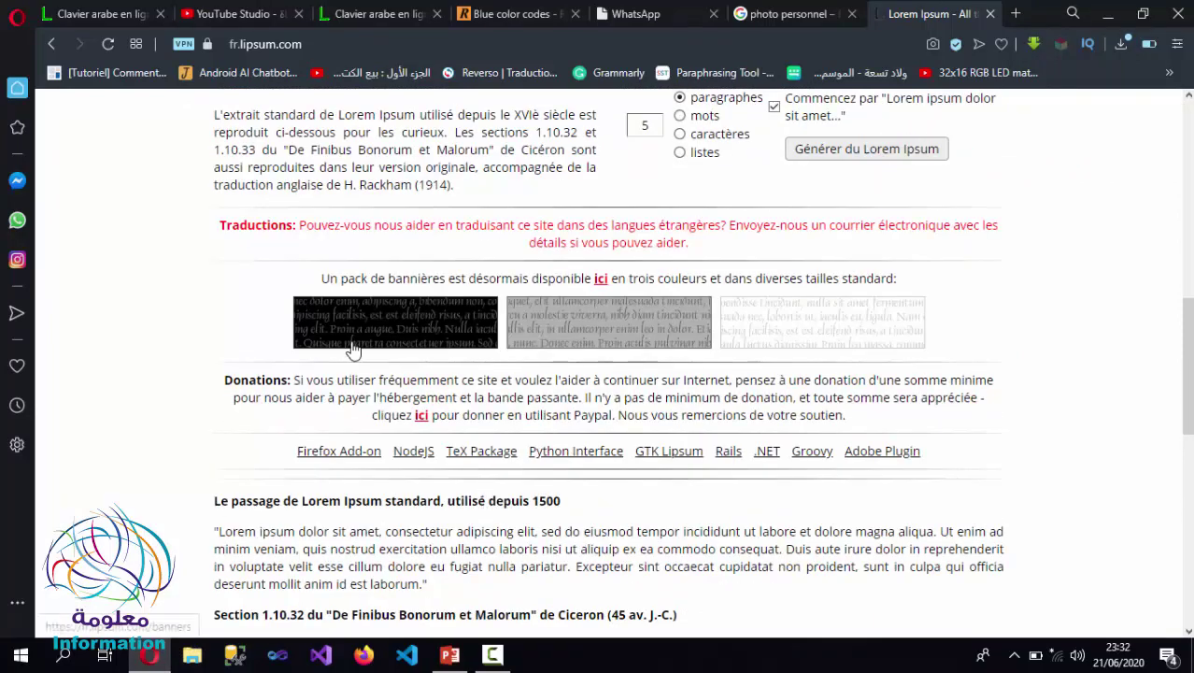
pyautogui.moveTo(323, 278); pyautogui.dragTo(645, 278)
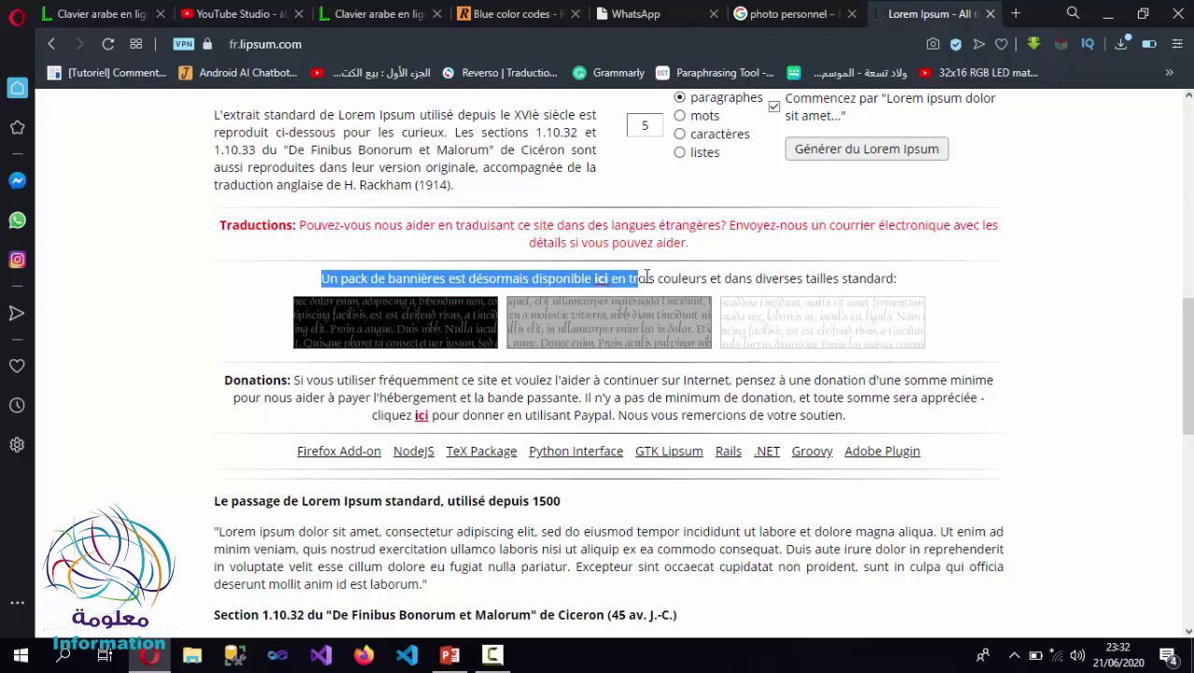
pyautogui.moveTo(651, 278); pyautogui.dragTo(633, 274)
pyautogui.rightClick(633, 273)
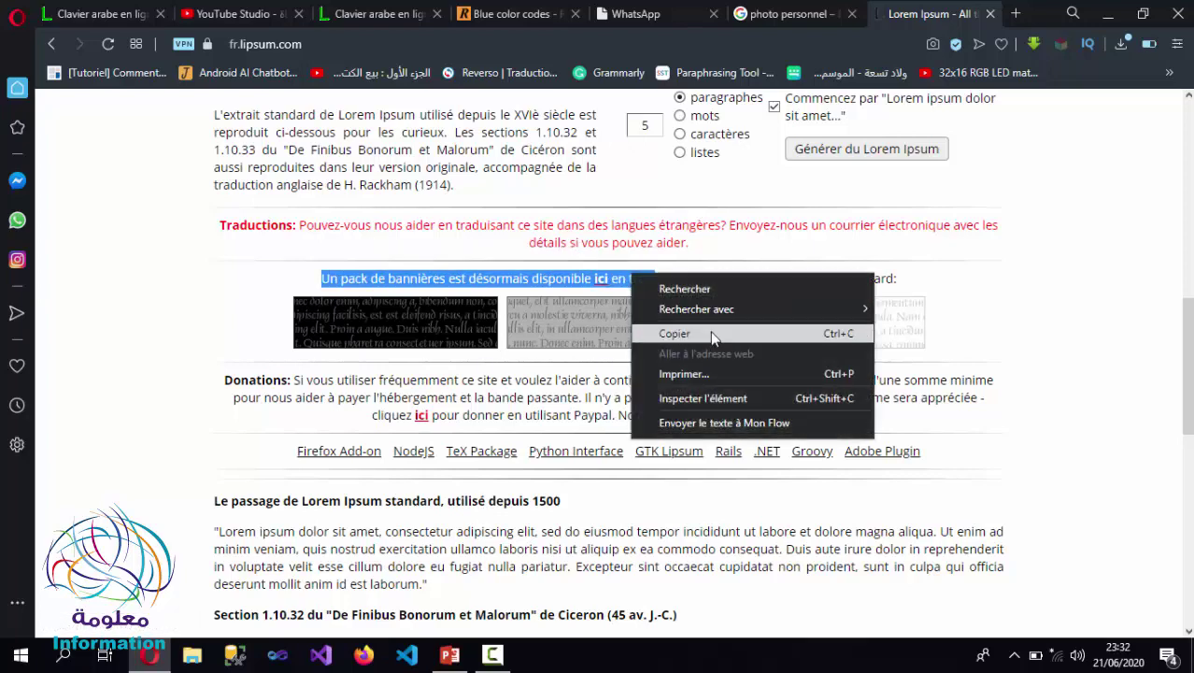
pyautogui.click(666, 331)
pyautogui.click(449, 654)
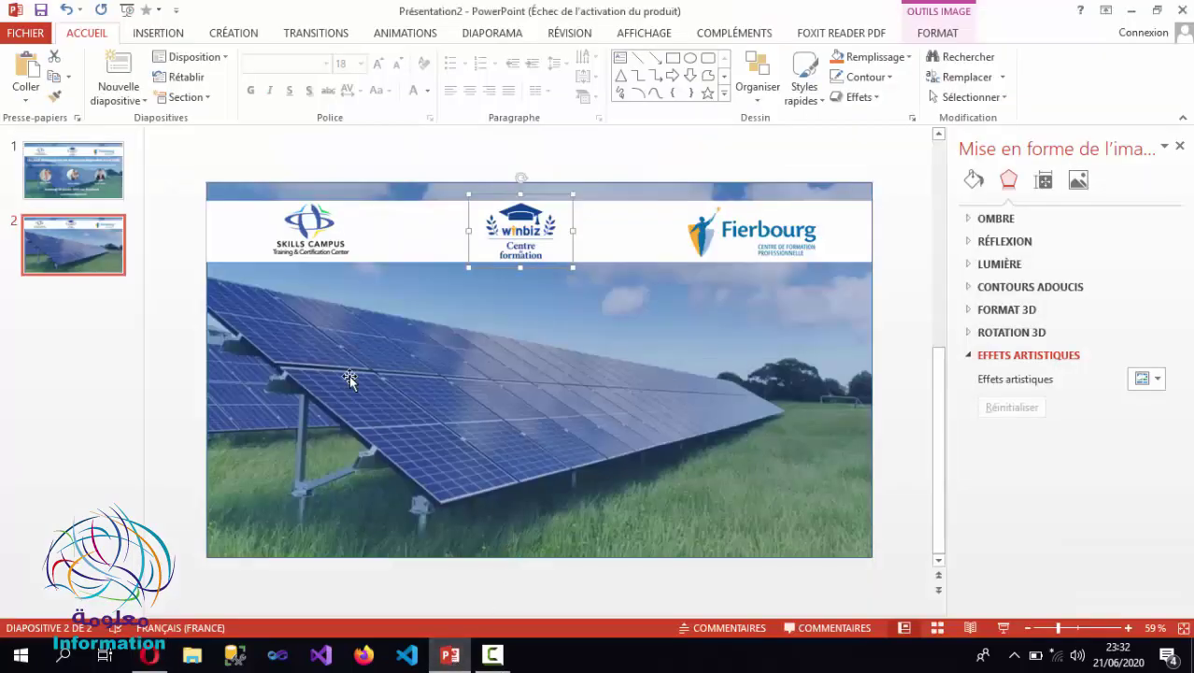
# - Paste the copied sentence into a new text box below the logos and delete 'ici'
pyautogui.click(158, 33)
pyautogui.click(697, 79)
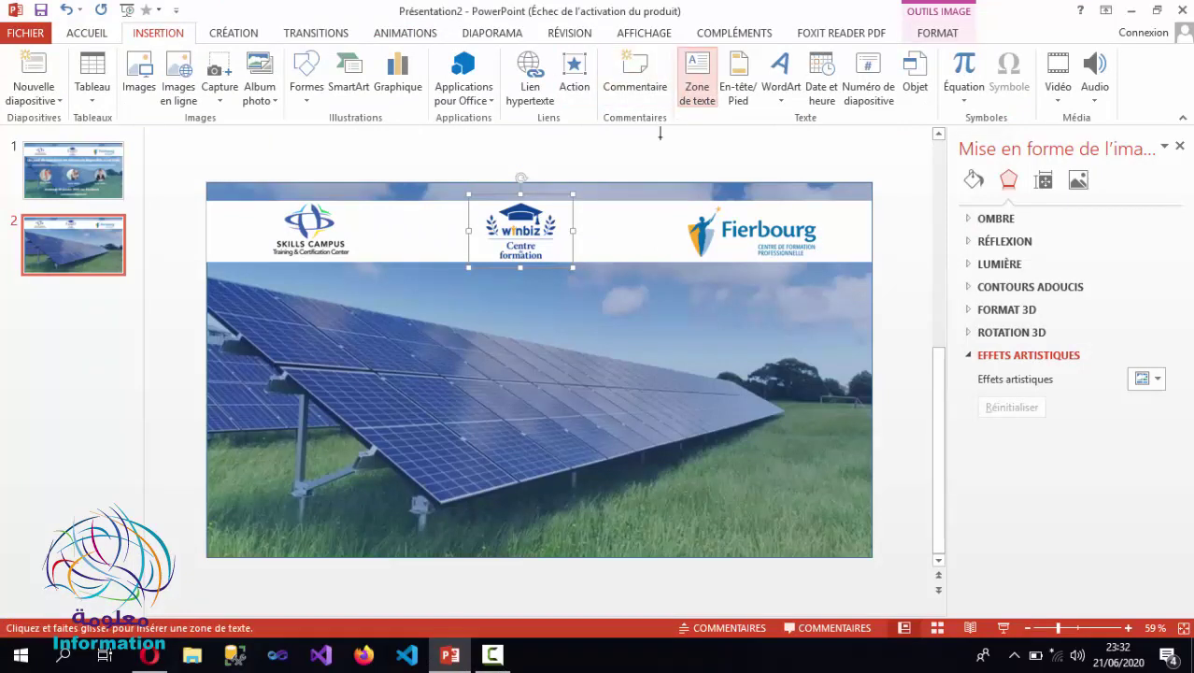
pyautogui.moveTo(460, 286); pyautogui.dragTo(792, 355)
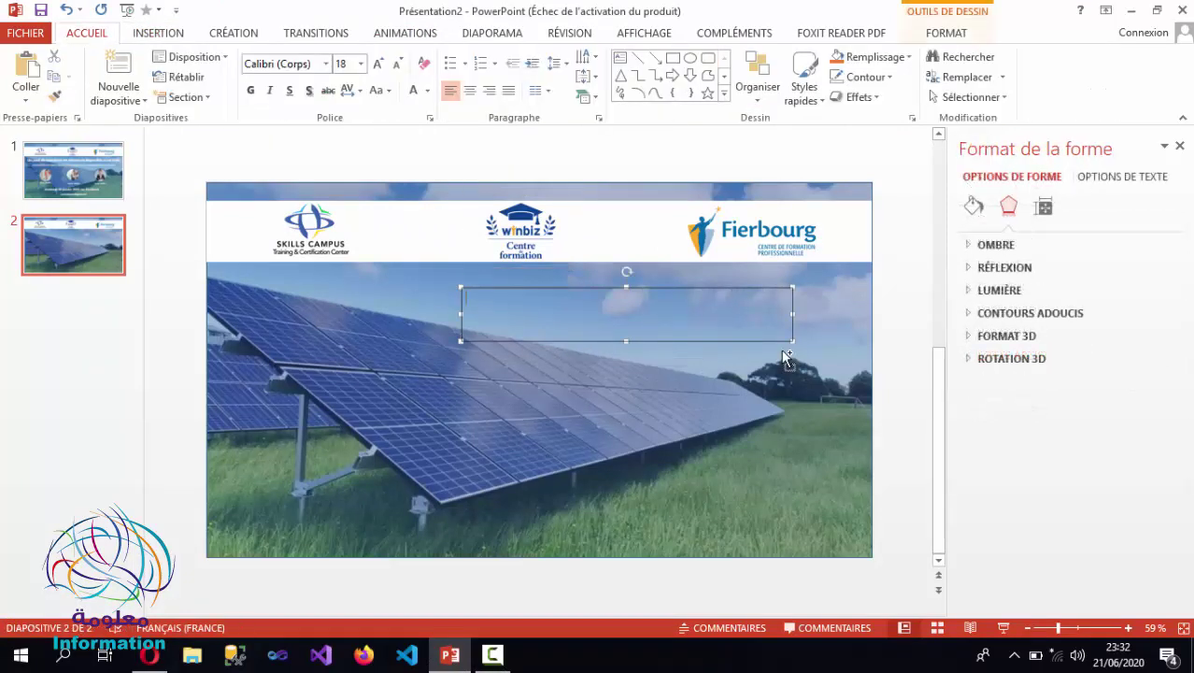
pyautogui.hotkey('ctrl', 'v')
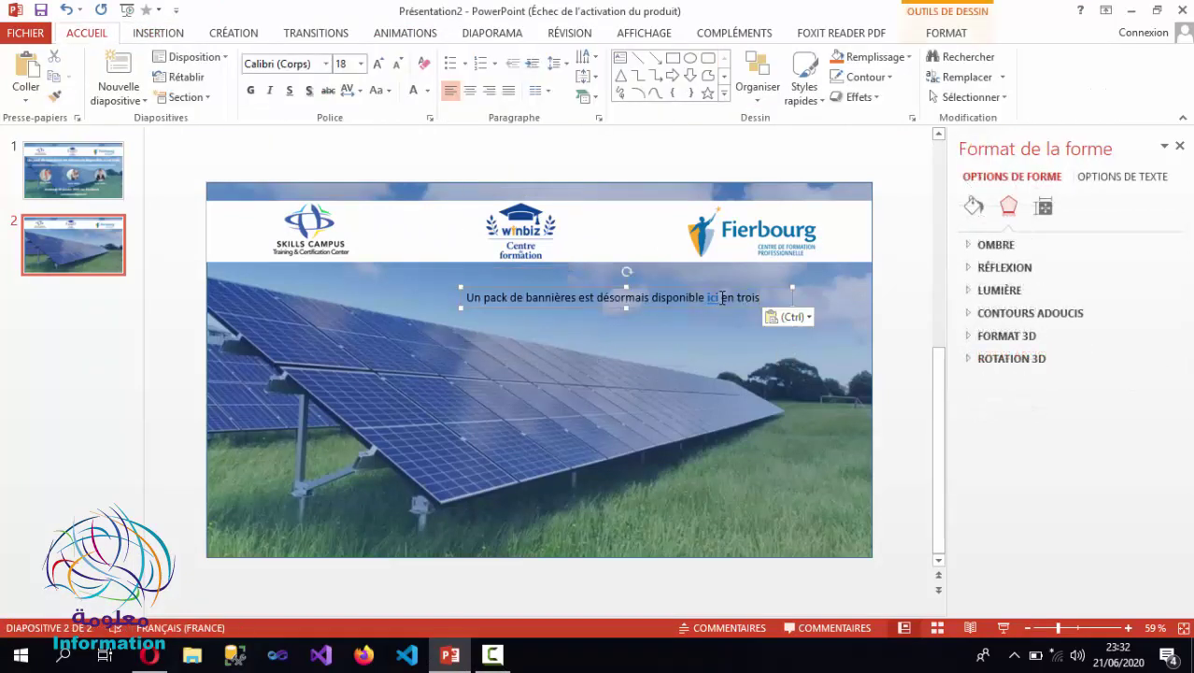
pyautogui.press('Delete')
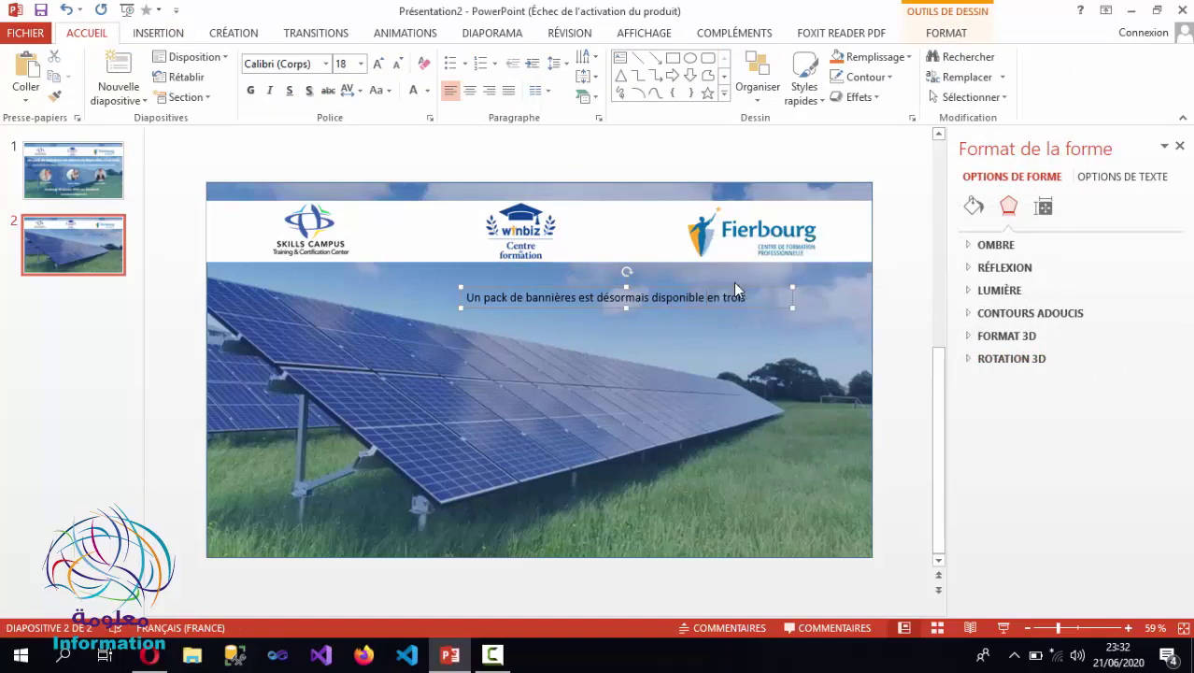
pyautogui.write('.')
# - Make the headline size 36 and white, widened to one line and centred
pyautogui.hotkey('ctrl', 'a')
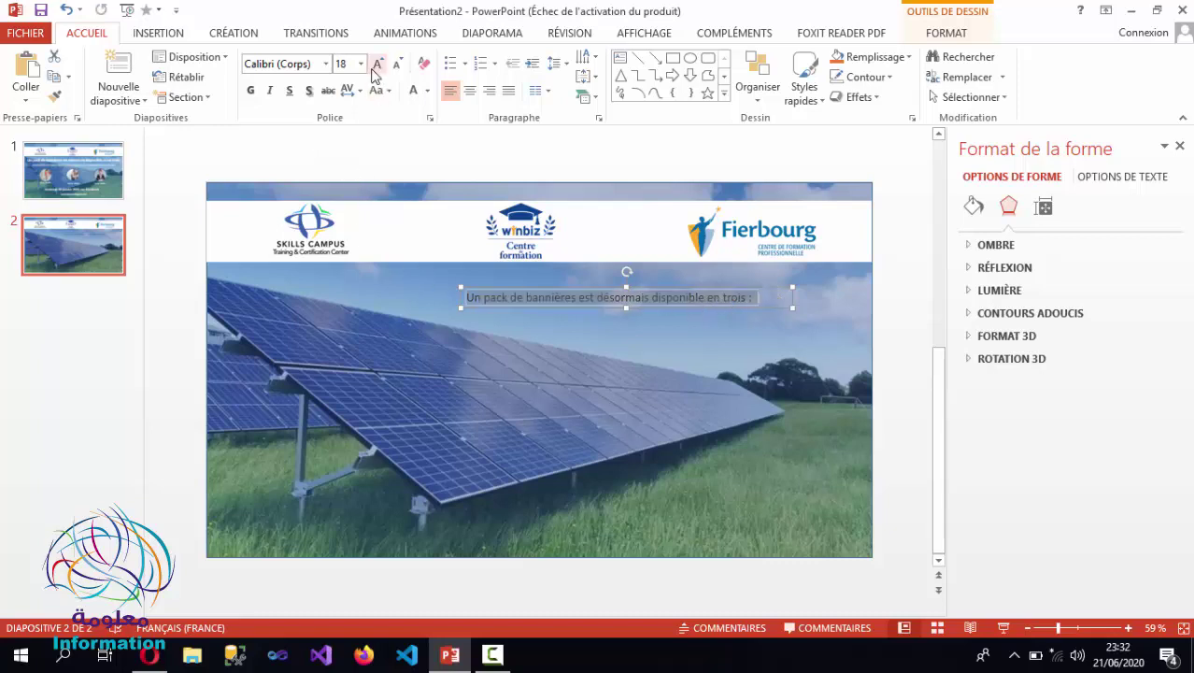
pyautogui.click(361, 65)
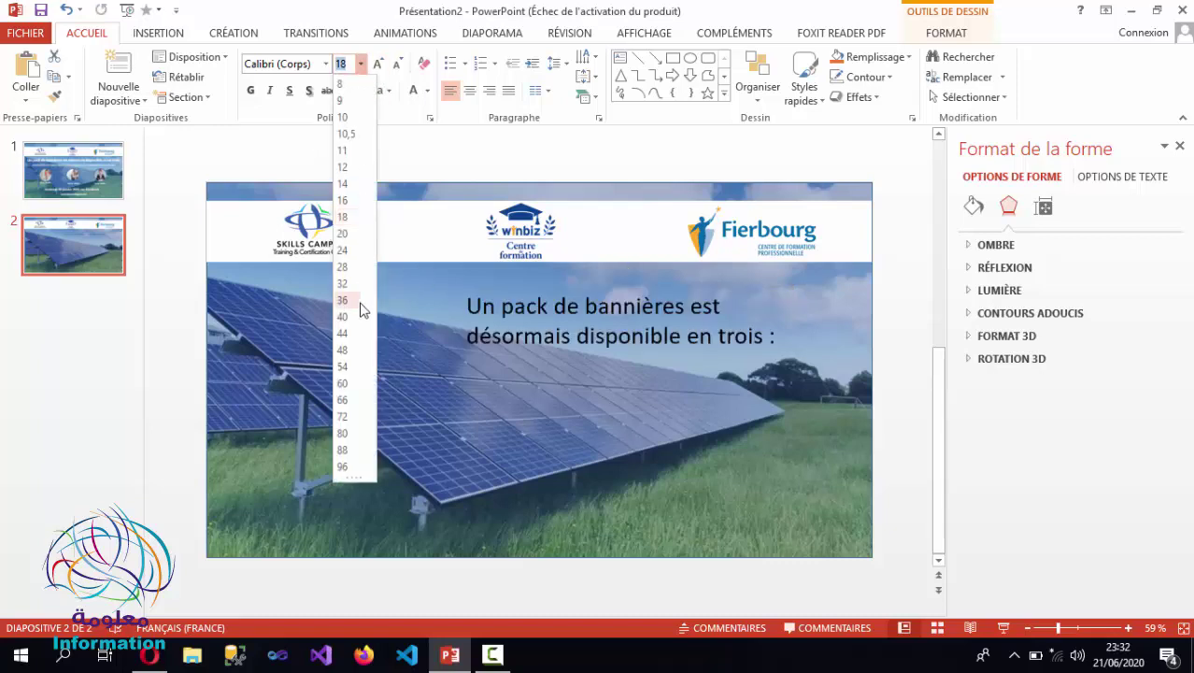
pyautogui.click(361, 302)
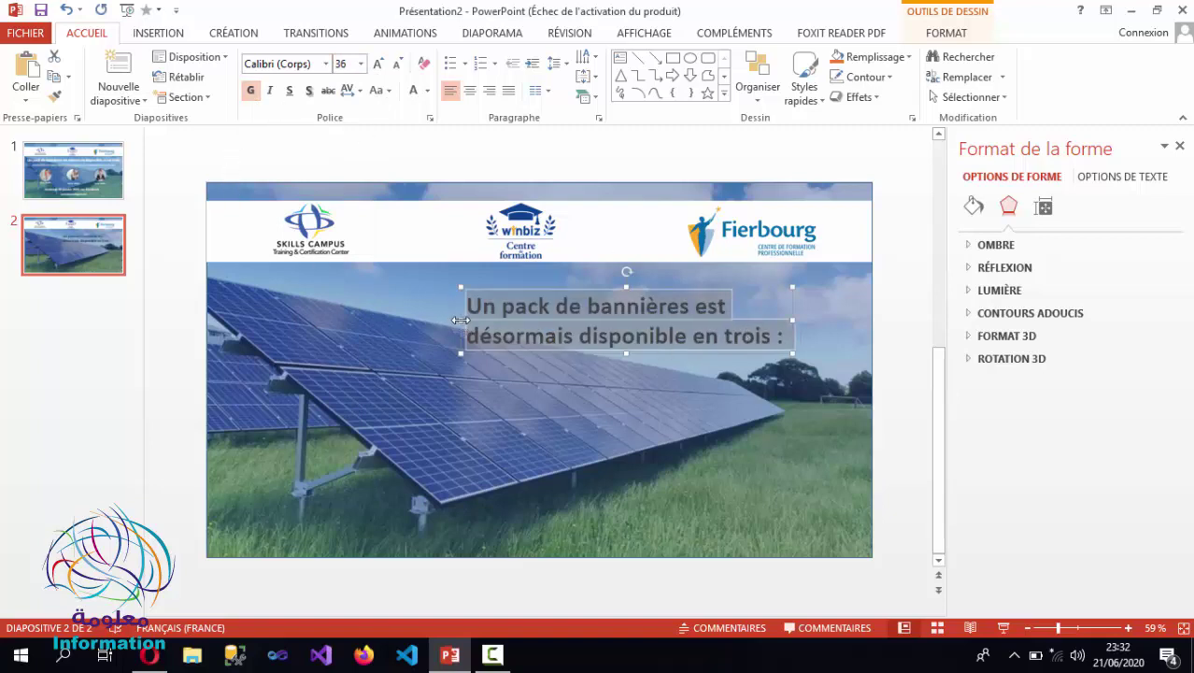
pyautogui.moveTo(460, 319); pyautogui.dragTo(202, 296)
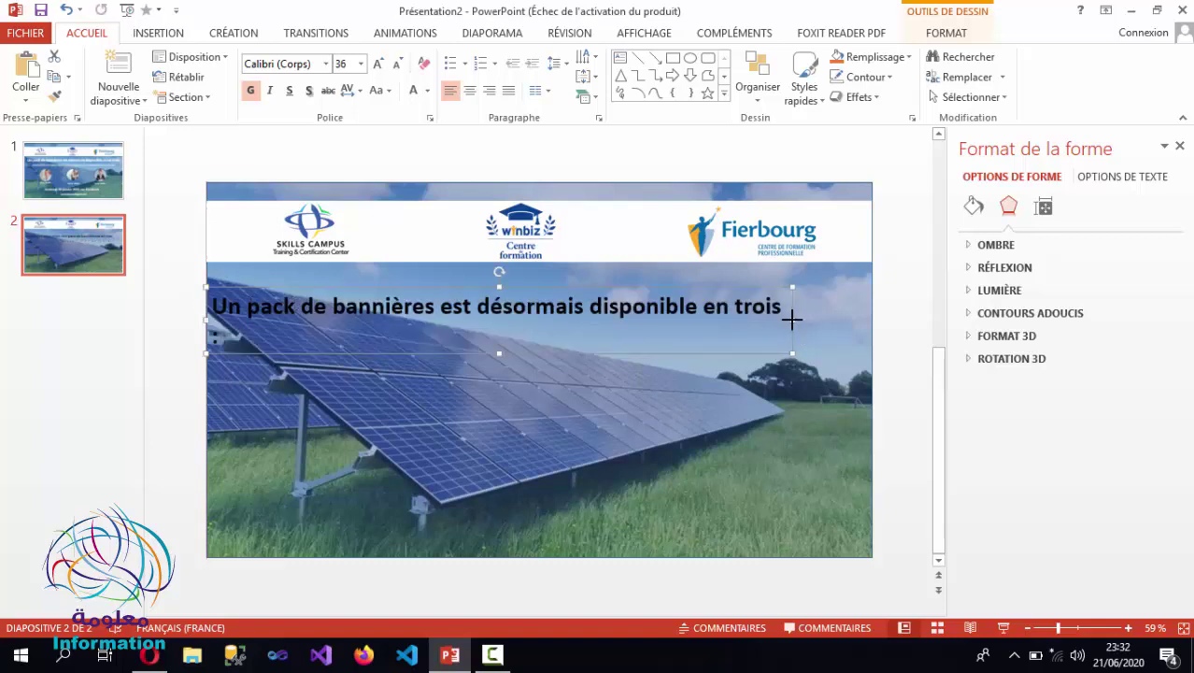
pyautogui.moveTo(791, 319); pyautogui.dragTo(809, 320)
pyautogui.moveTo(752, 288); pyautogui.dragTo(796, 276)
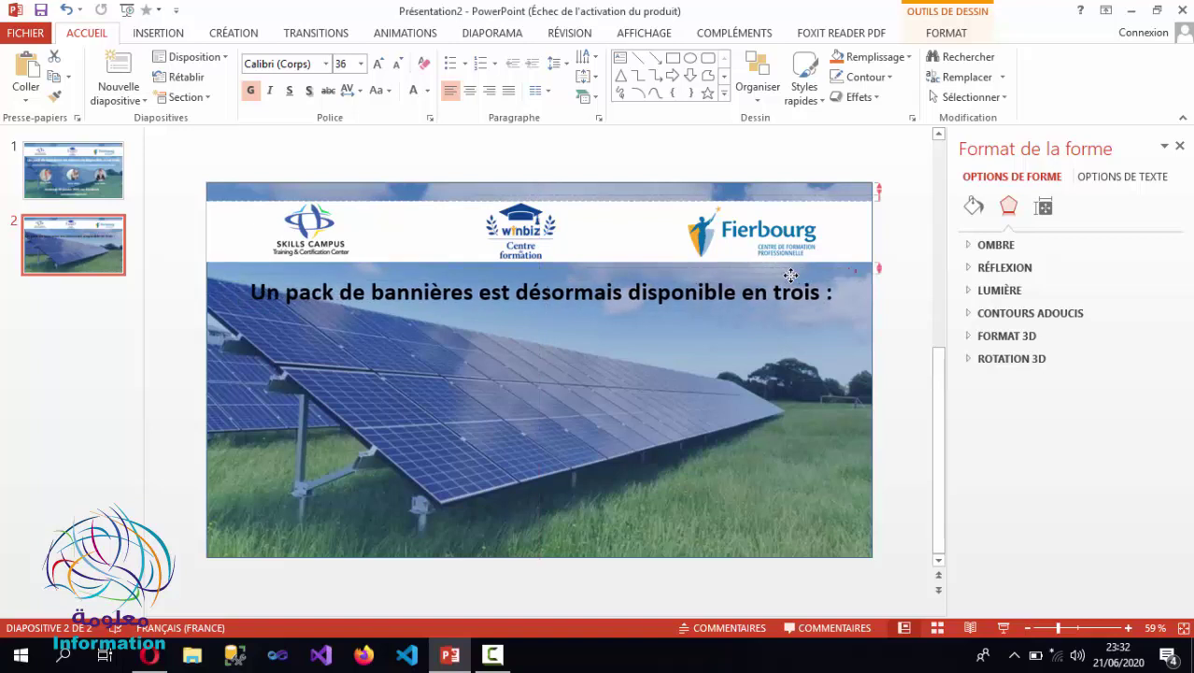
pyautogui.click(411, 93)
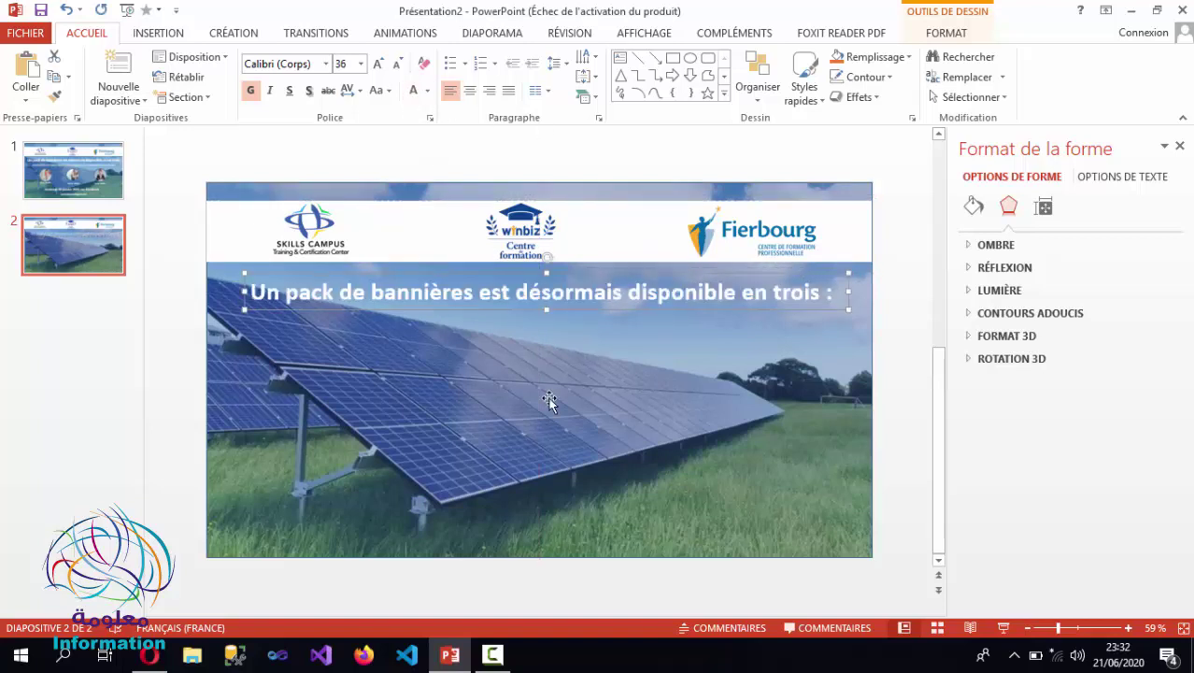
pyautogui.click(570, 415)
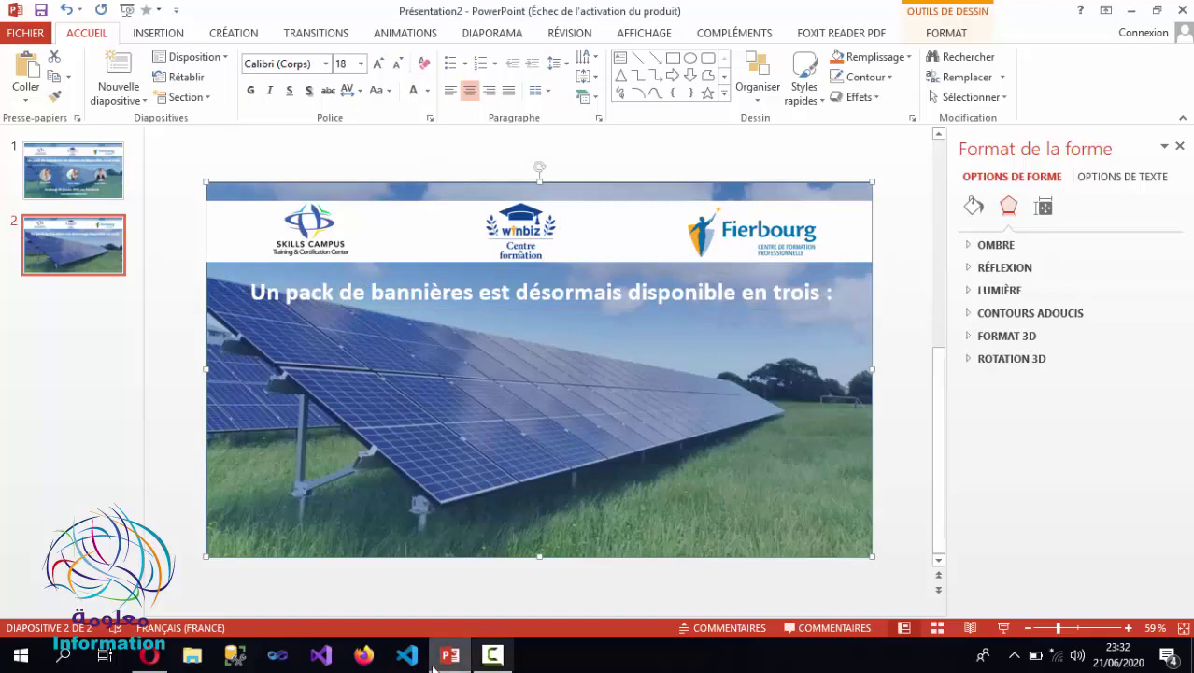
# - Copy the sentence beginning 'Contrairement à une opinion répandue' under 'D'où vient-il?' and return to PowerPoint
pyautogui.click(154, 659)
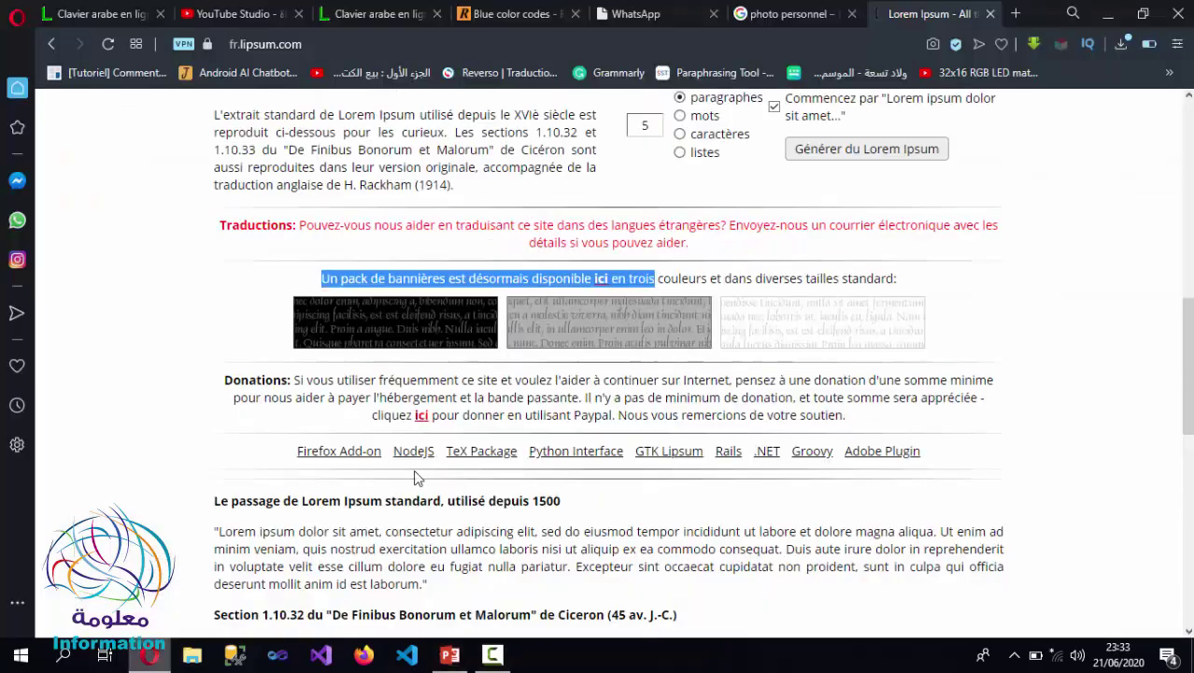
pyautogui.scroll(3, 472, 407)
pyautogui.scroll(4, 473, 403)
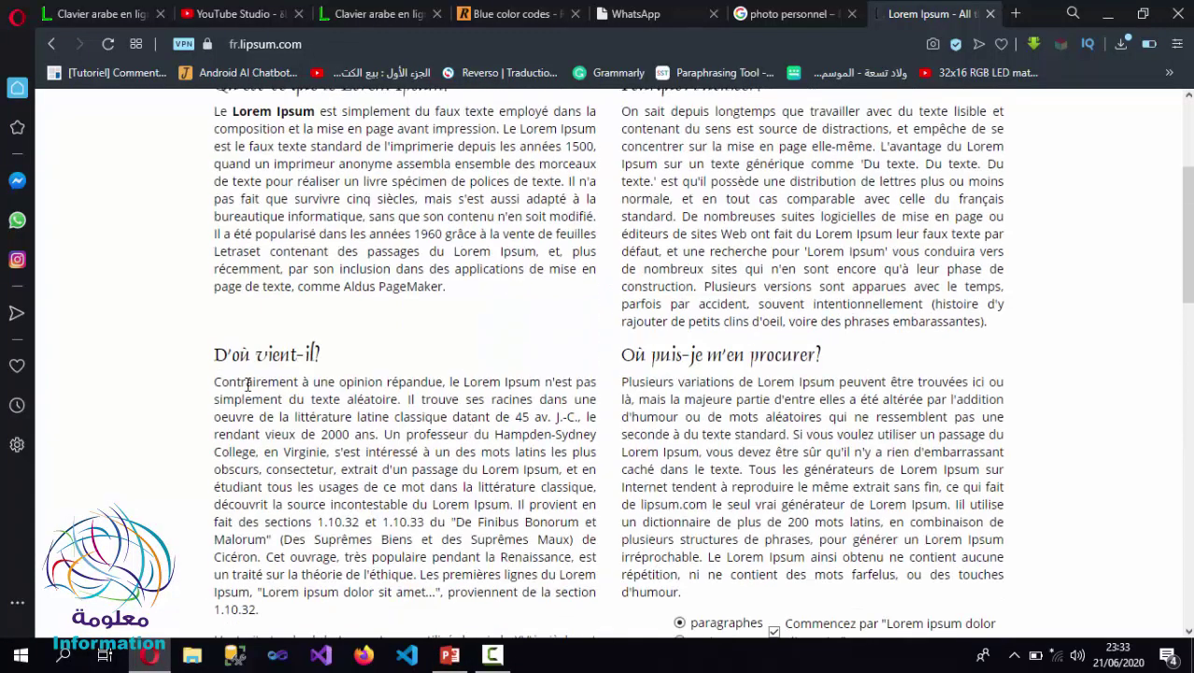
pyautogui.moveTo(215, 382); pyautogui.dragTo(401, 399)
pyautogui.hotkey('ctrl', 'c')
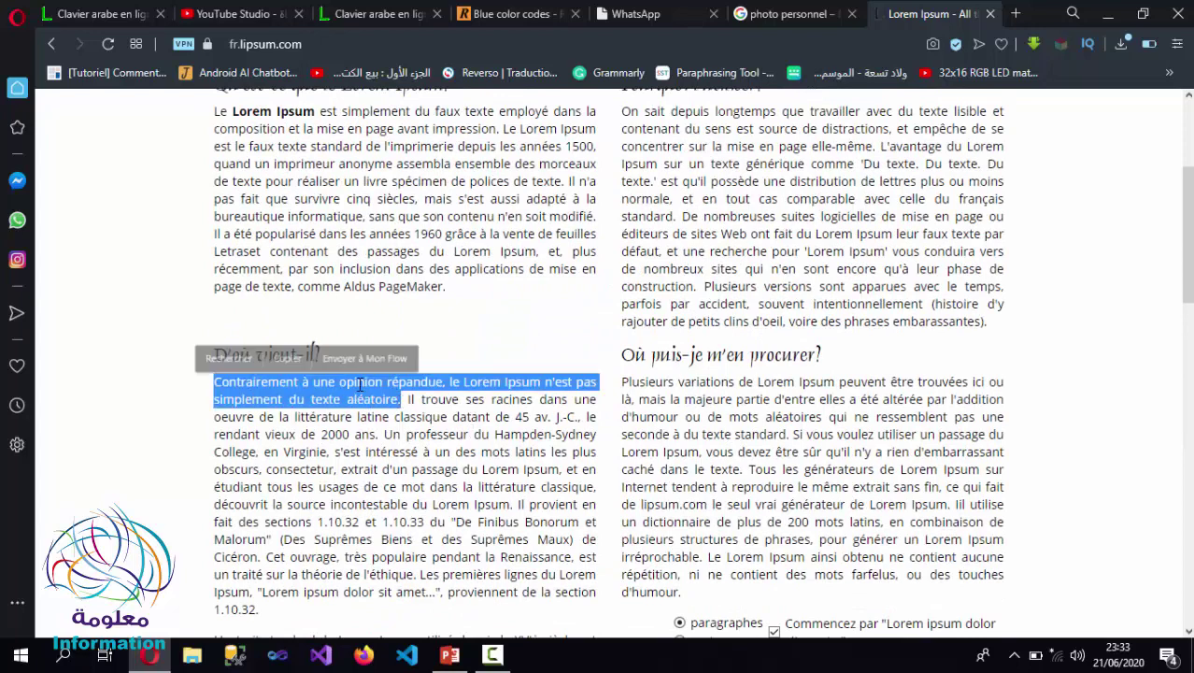
pyautogui.click(301, 364)
pyautogui.click(449, 655)
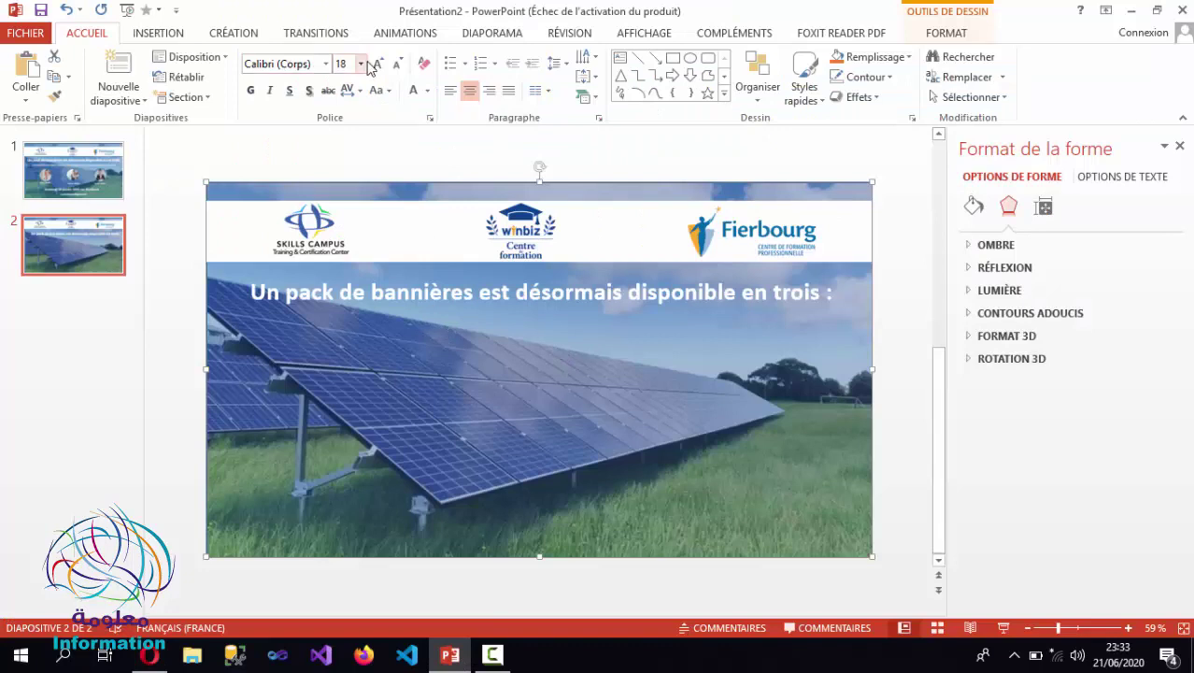
# - Paste the 'Contrairement à une opinion répandue' sentence into a new text box below the headline
pyautogui.click(619, 59)
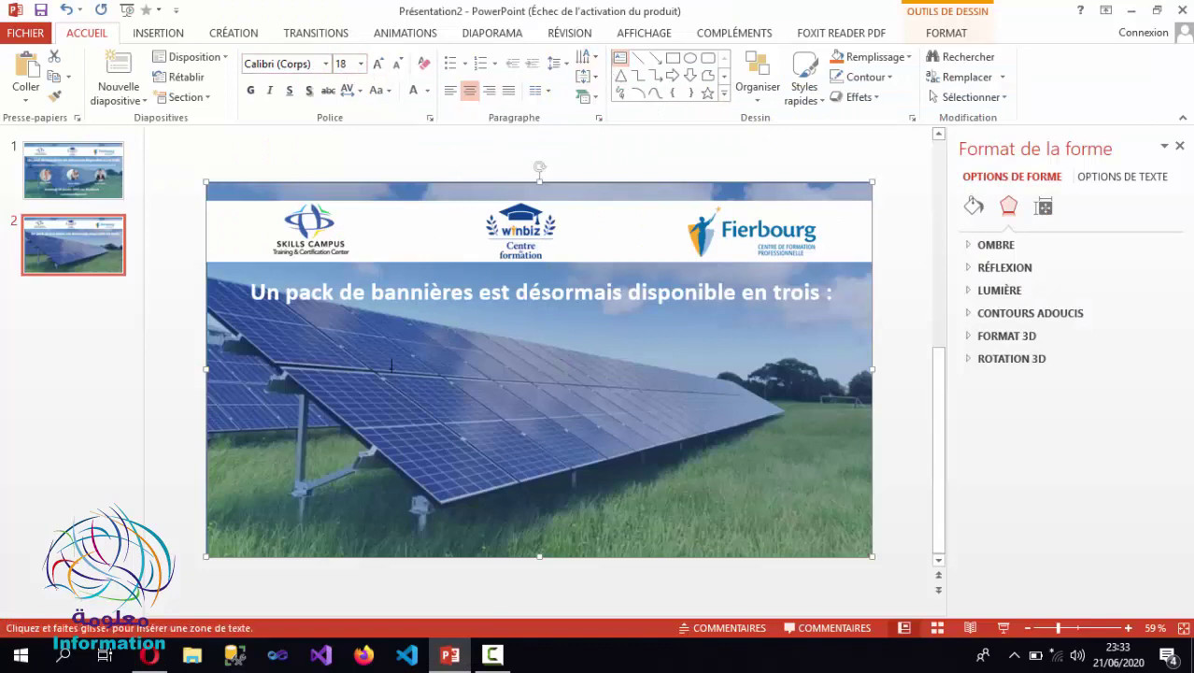
pyautogui.moveTo(319, 319); pyautogui.dragTo(817, 359)
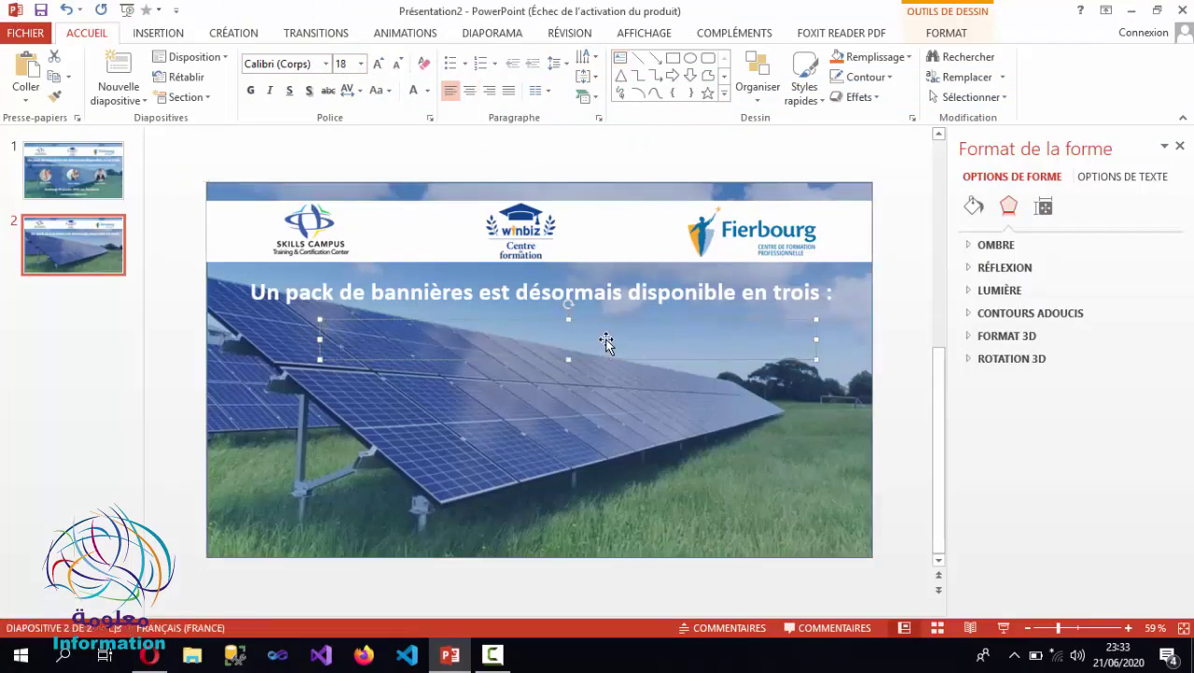
pyautogui.hotkey('ctrl', 'v')
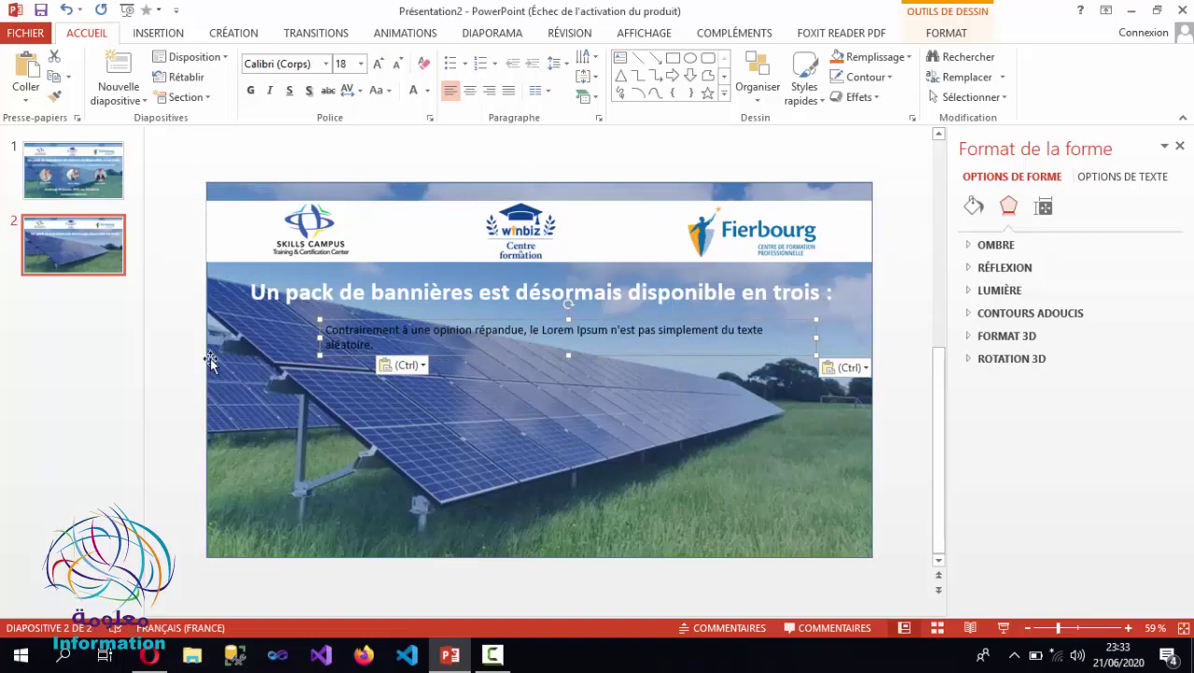
pyautogui.moveTo(313, 339); pyautogui.dragTo(277, 339)
# - Set the subtitle to size 20 and white, widened to fit one line
pyautogui.tripleClick(322, 334)
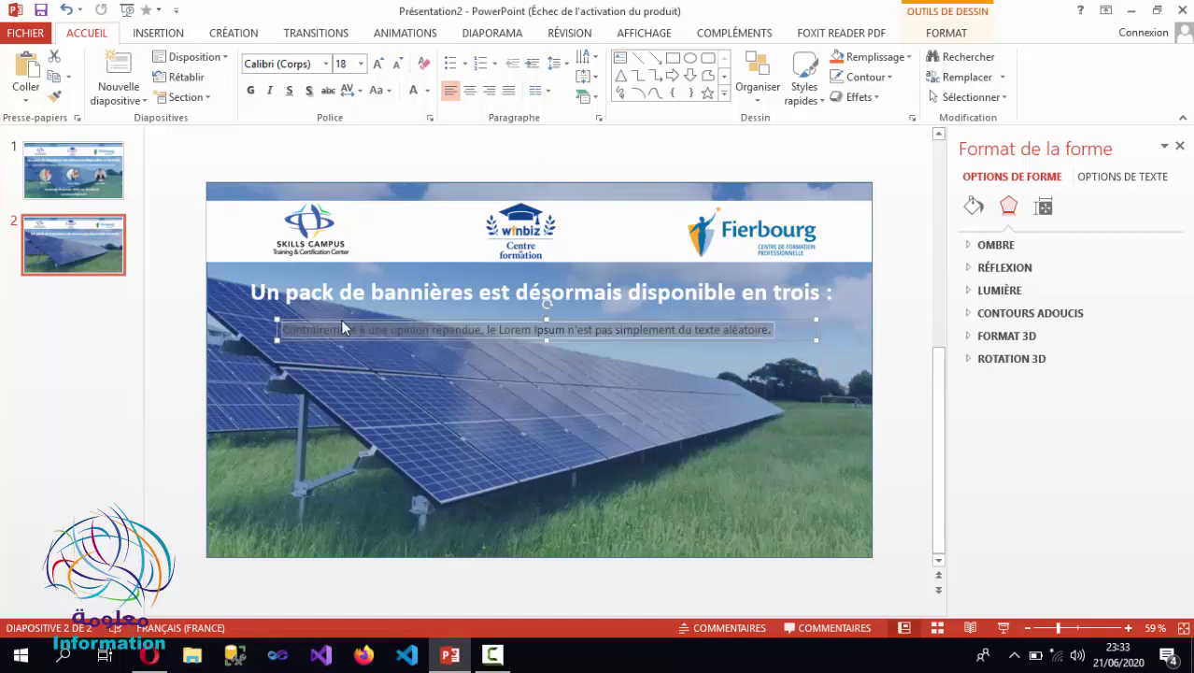
pyautogui.click(362, 64)
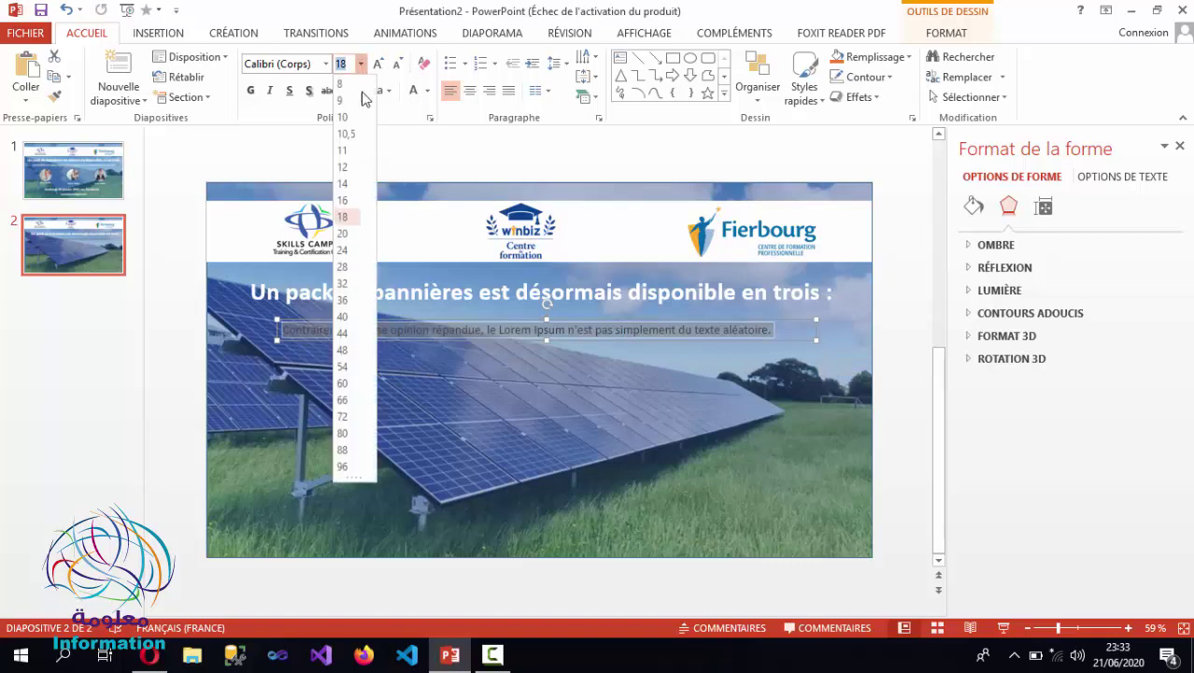
pyautogui.click(353, 238)
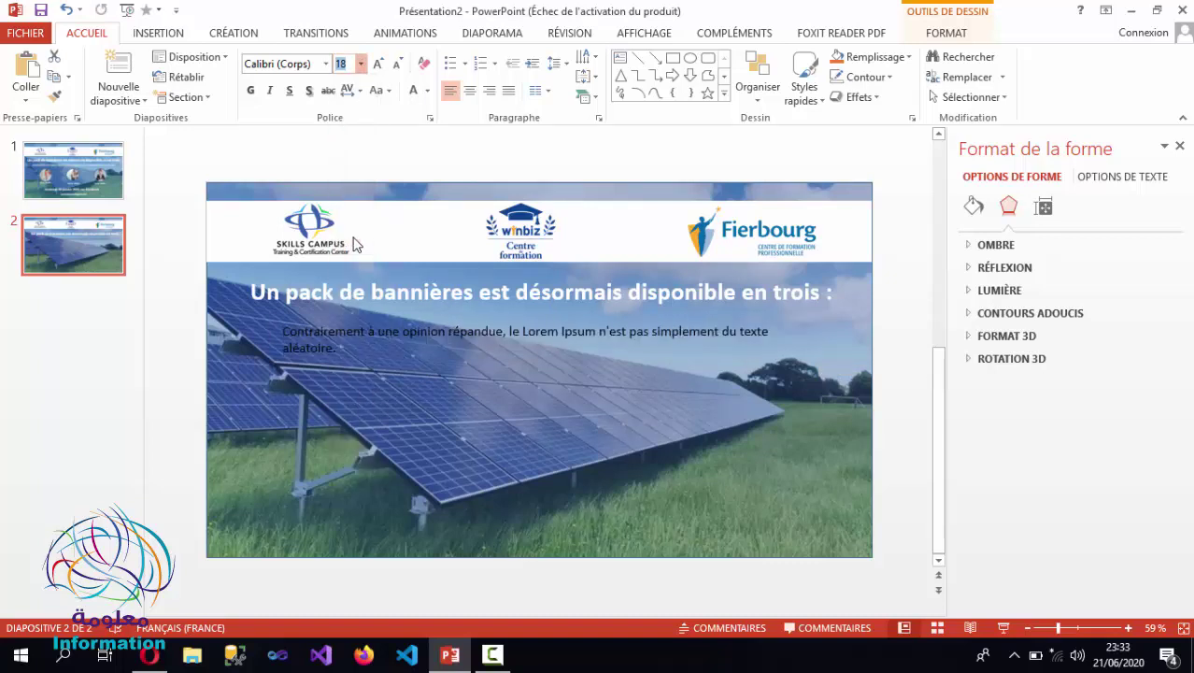
pyautogui.moveTo(817, 339); pyautogui.dragTo(856, 339)
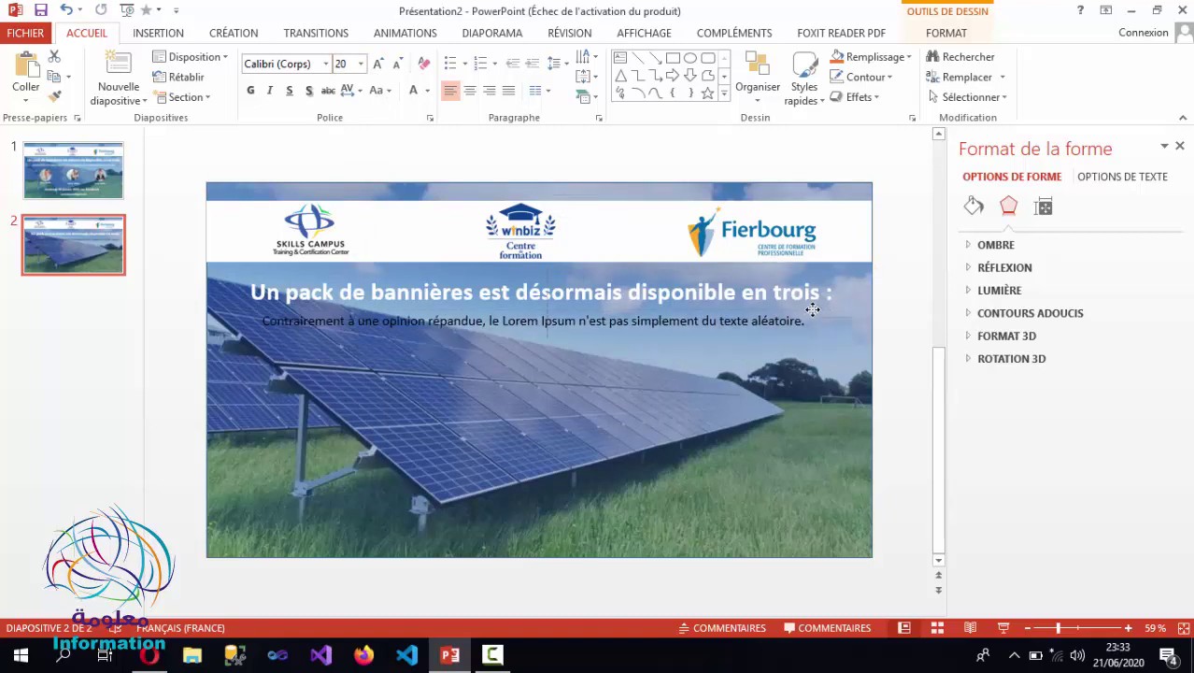
pyautogui.moveTo(828, 319); pyautogui.dragTo(816, 309)
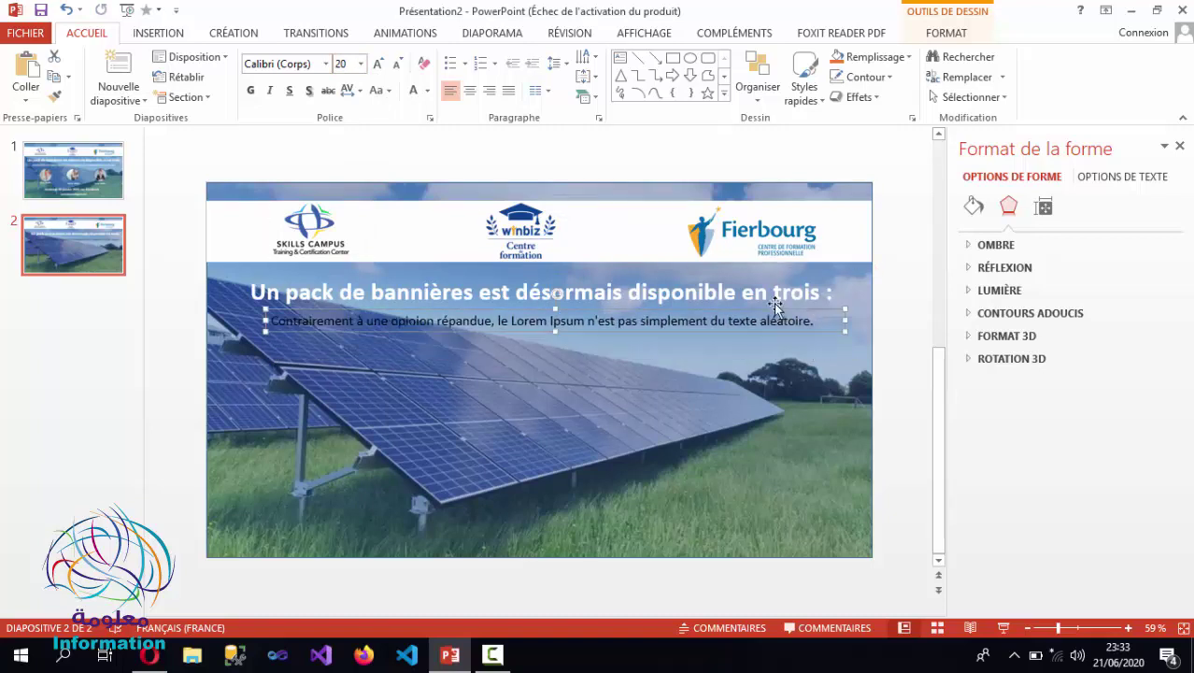
pyautogui.click(413, 90)
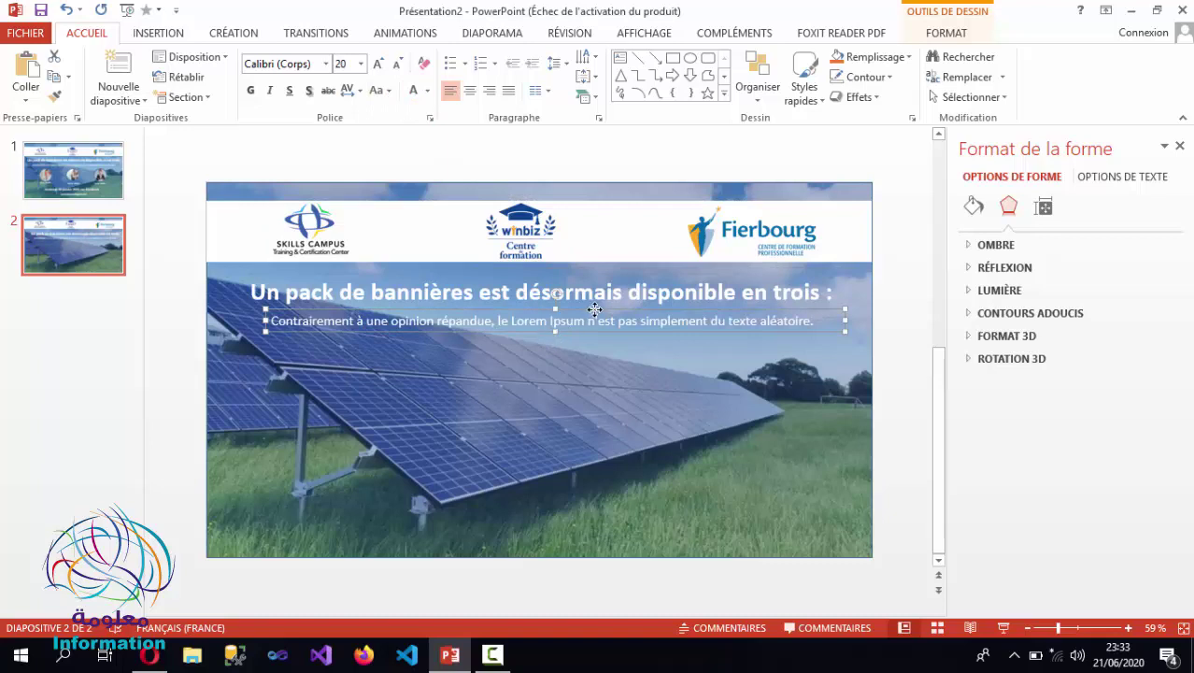
pyautogui.moveTo(594, 308); pyautogui.dragTo(597, 309)
# - Position the subtitle slightly lower, matching slide 1's layout
pyautogui.click(62, 178)
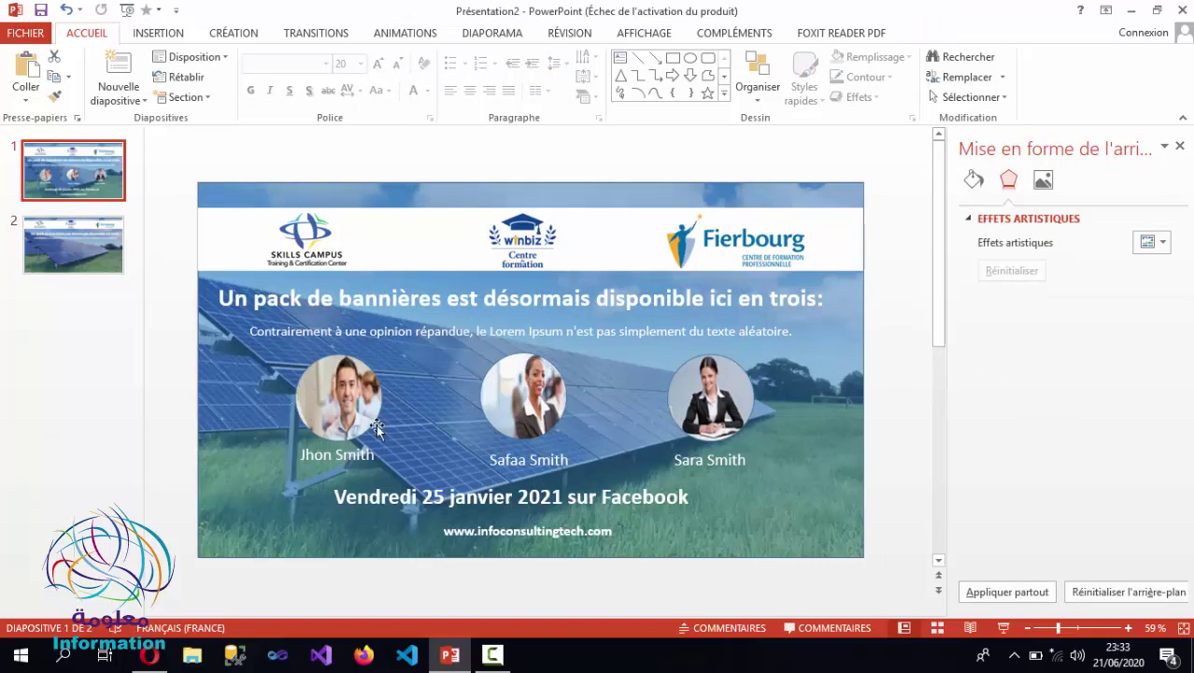
pyautogui.click(74, 245)
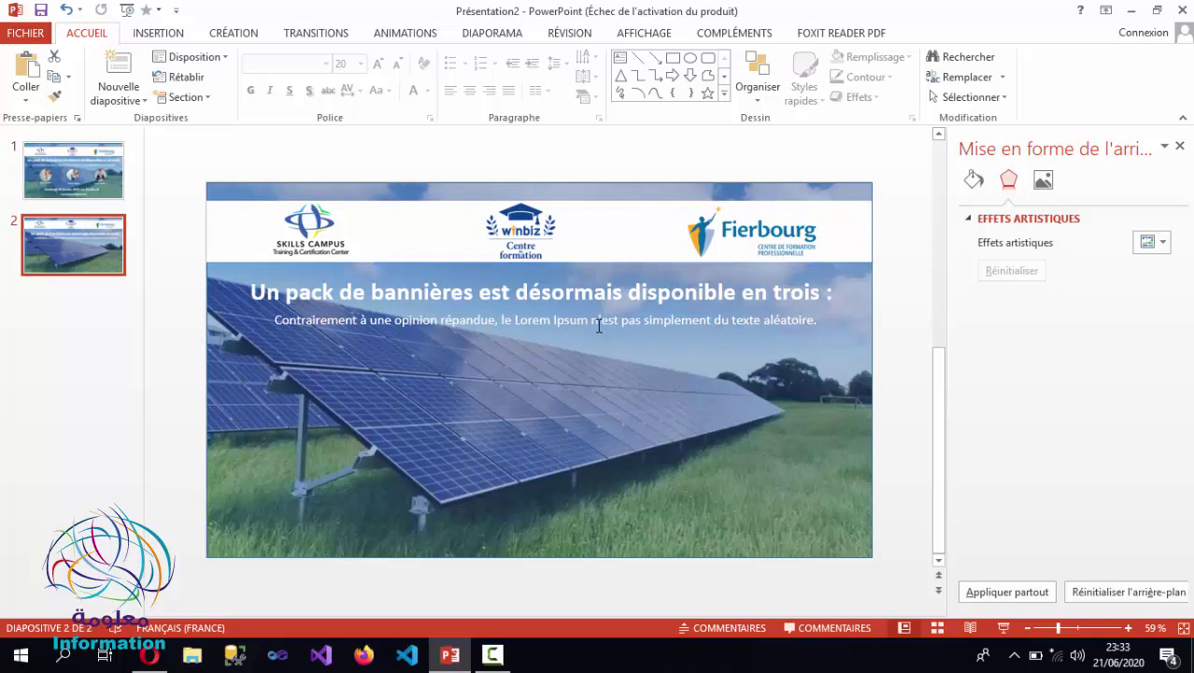
pyautogui.click(600, 318)
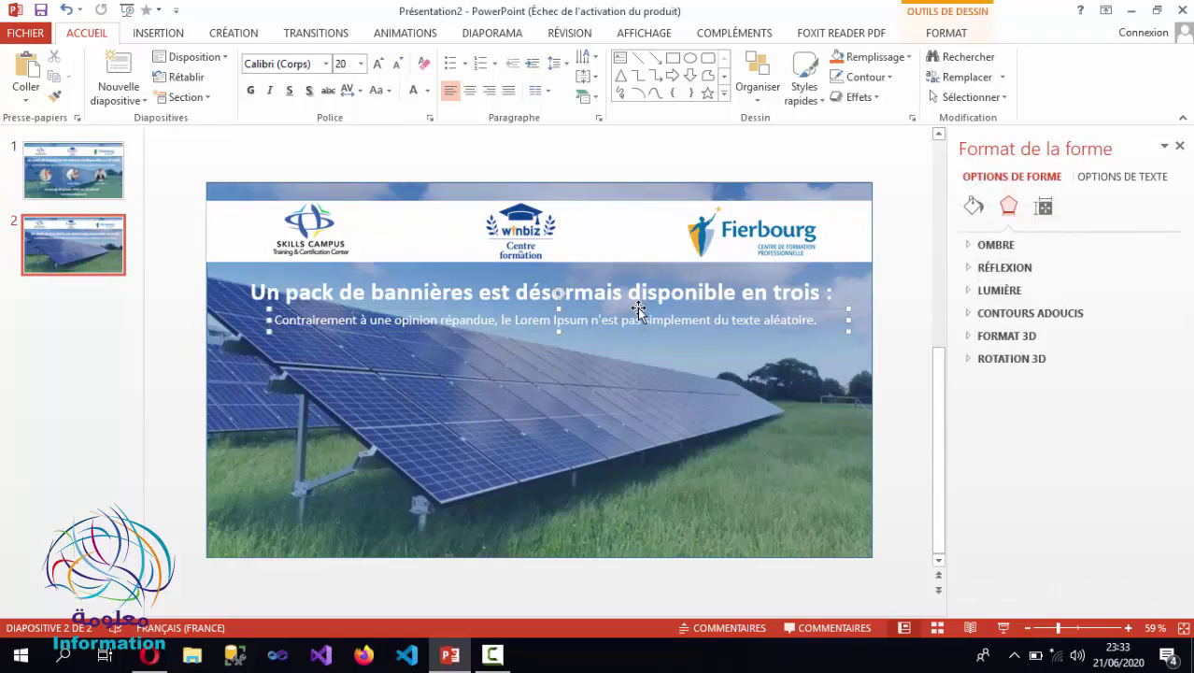
pyautogui.moveTo(638, 306); pyautogui.dragTo(636, 313)
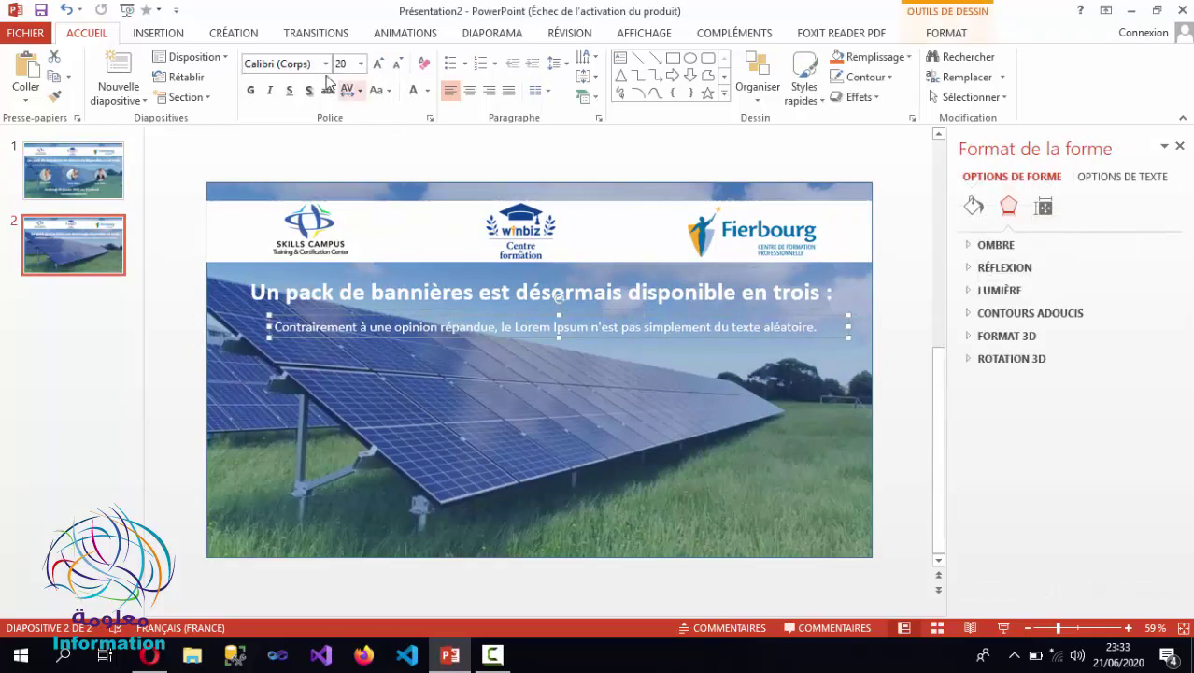
pyautogui.click(155, 33)
pyautogui.click(306, 94)
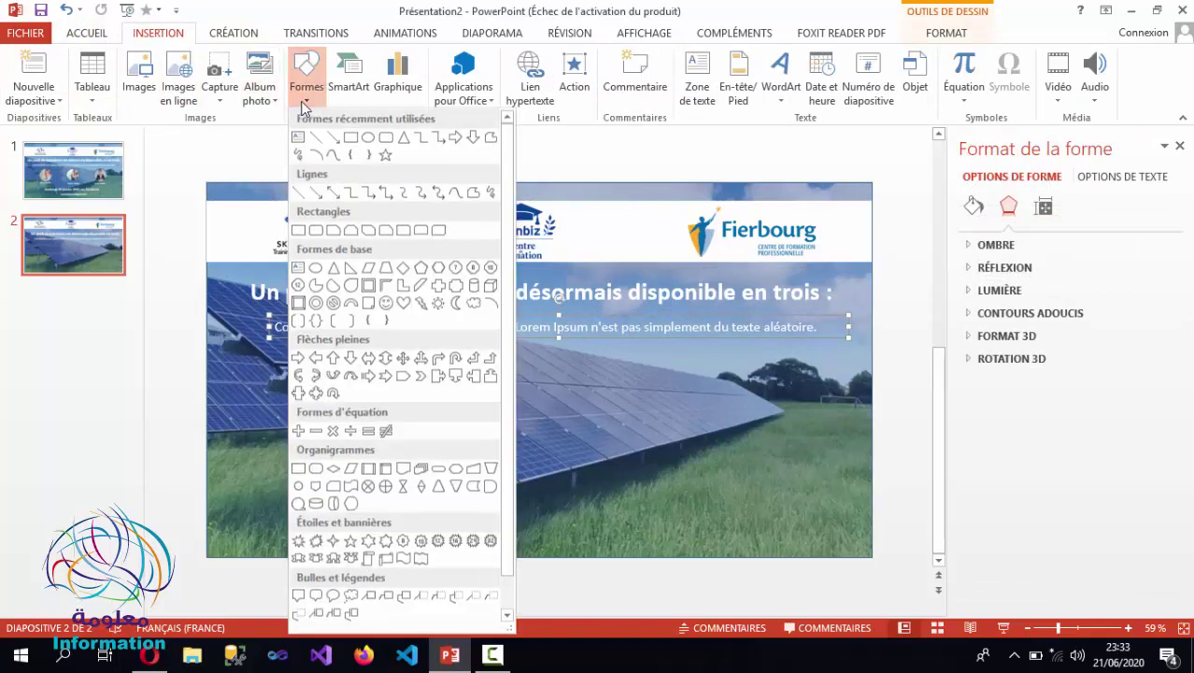
# - Draw a blue circle at the lower left of slide 2, sized to 4.91 cm
pyautogui.click(369, 139)
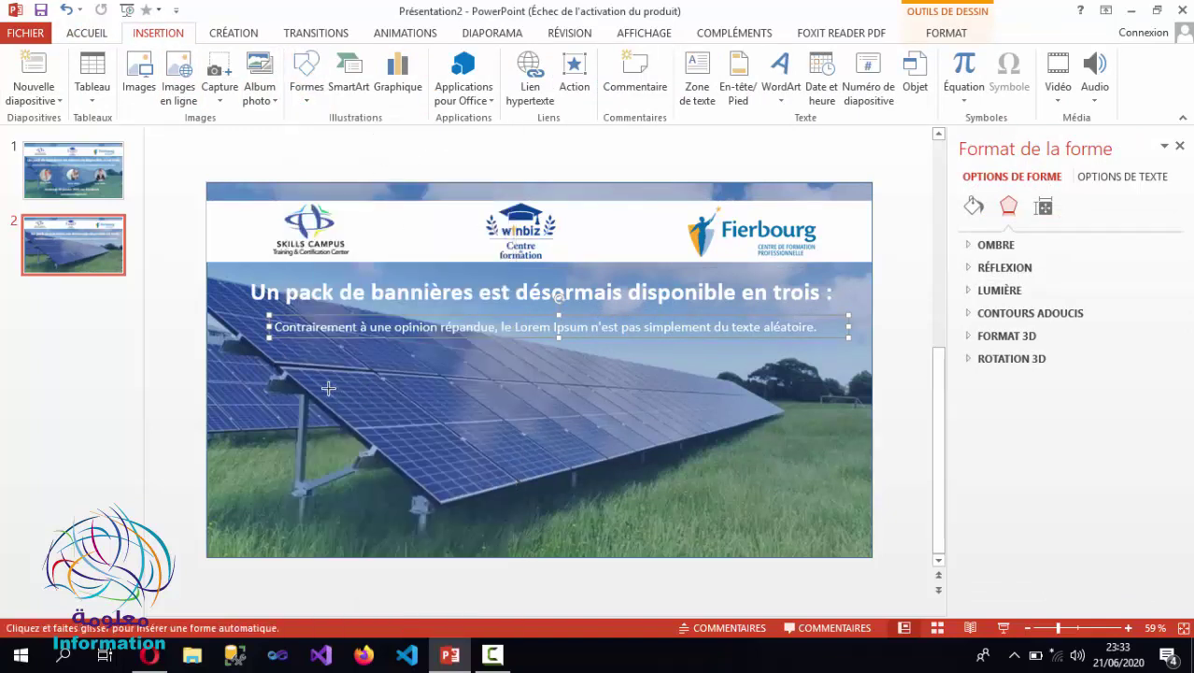
pyautogui.moveTo(317, 381); pyautogui.dragTo(419, 434)
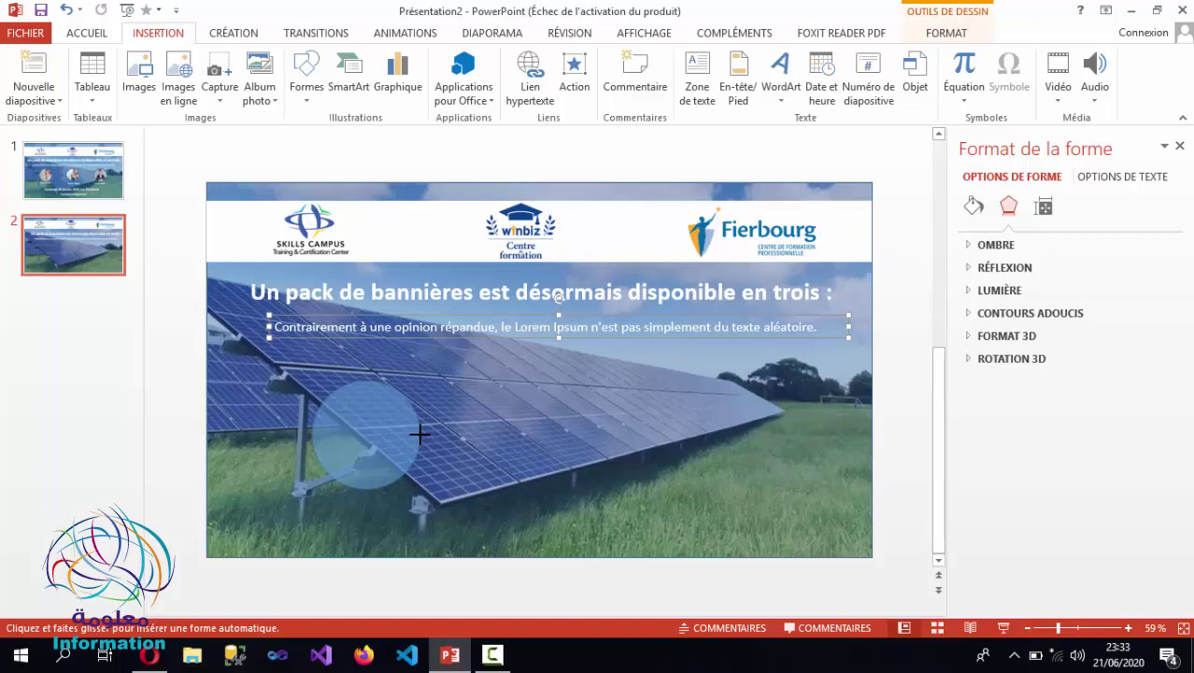
pyautogui.moveTo(422, 433); pyautogui.dragTo(360, 399)
pyautogui.moveTo(414, 475)
pyautogui.mouseDown()
pyautogui.moveTo(385, 448)
pyautogui.moveTo(396, 452)
pyautogui.mouseUp()
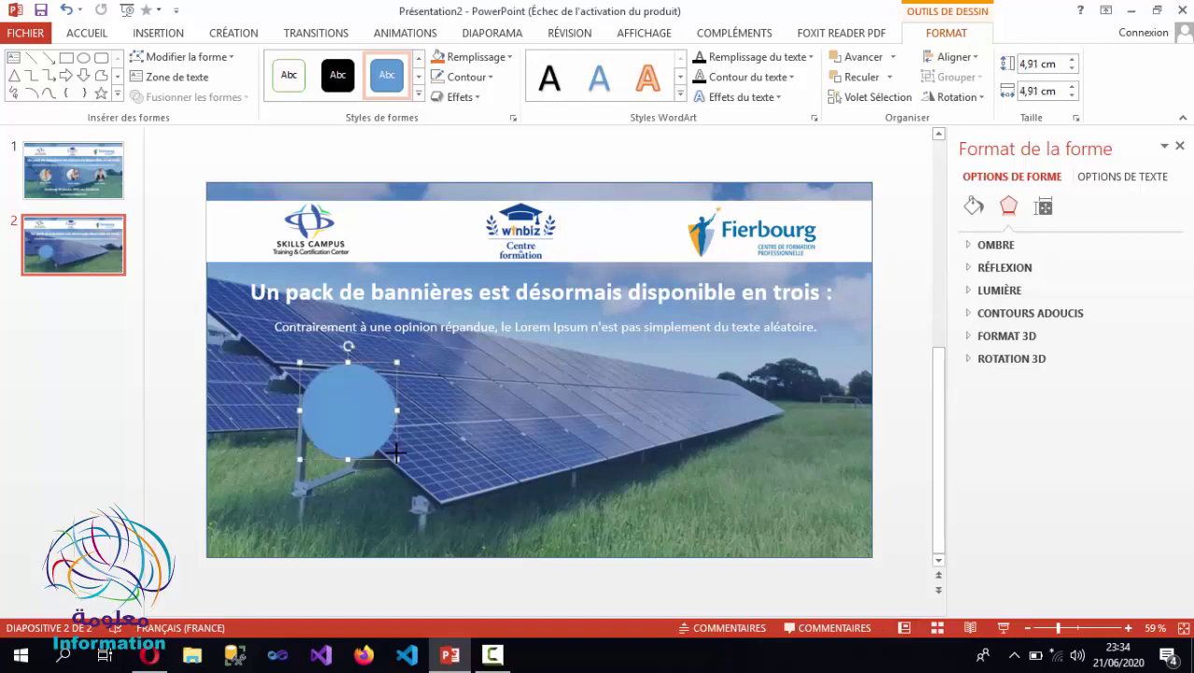
pyautogui.press('Right')
pyautogui.press('Right')
pyautogui.press('Down')
pyautogui.press('Down')
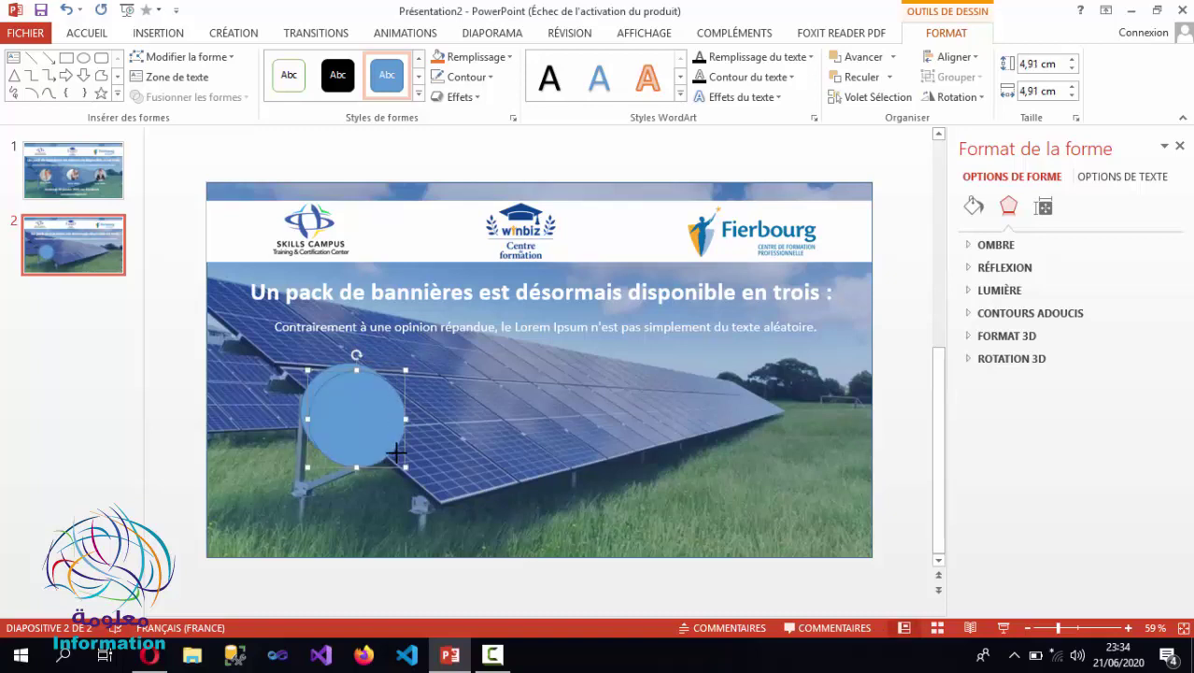
# - Duplicate the circle twice to the right and align all three in an evenly spaced row
pyautogui.moveTo(372, 445)
pyautogui.mouseDown()
pyautogui.moveTo(493, 423)
pyautogui.moveTo(479, 426)
pyautogui.mouseUp()
pyautogui.moveTo(368, 426); pyautogui.dragTo(755, 417)
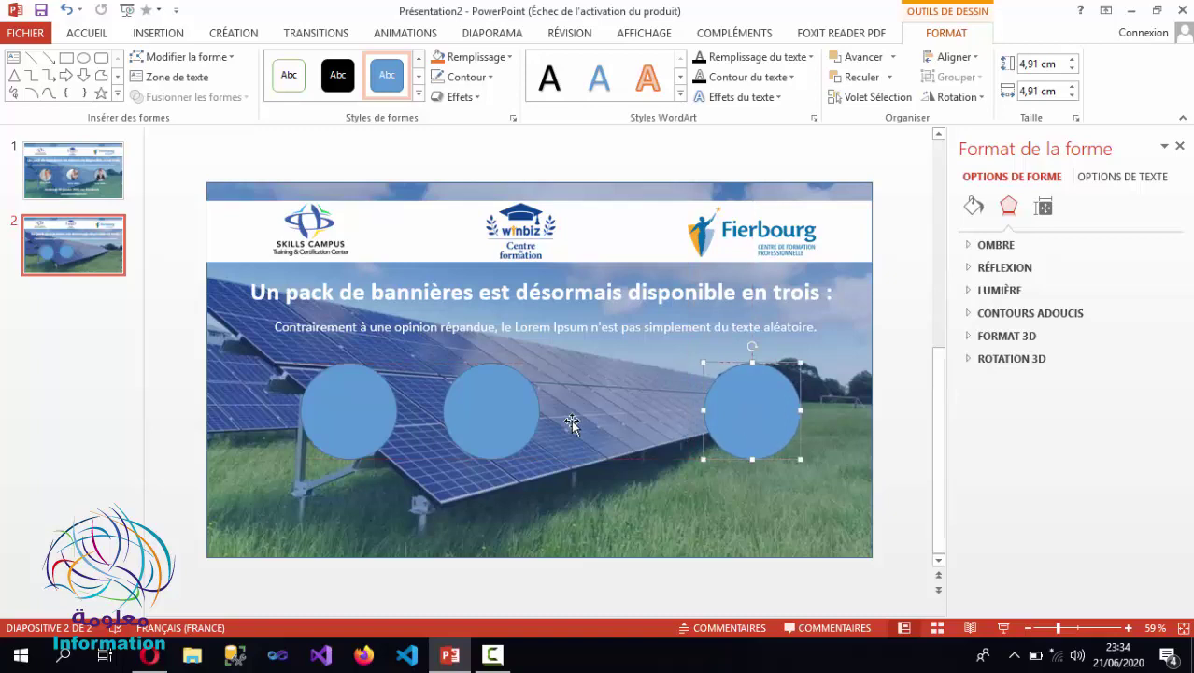
pyautogui.moveTo(508, 425); pyautogui.dragTo(566, 425)
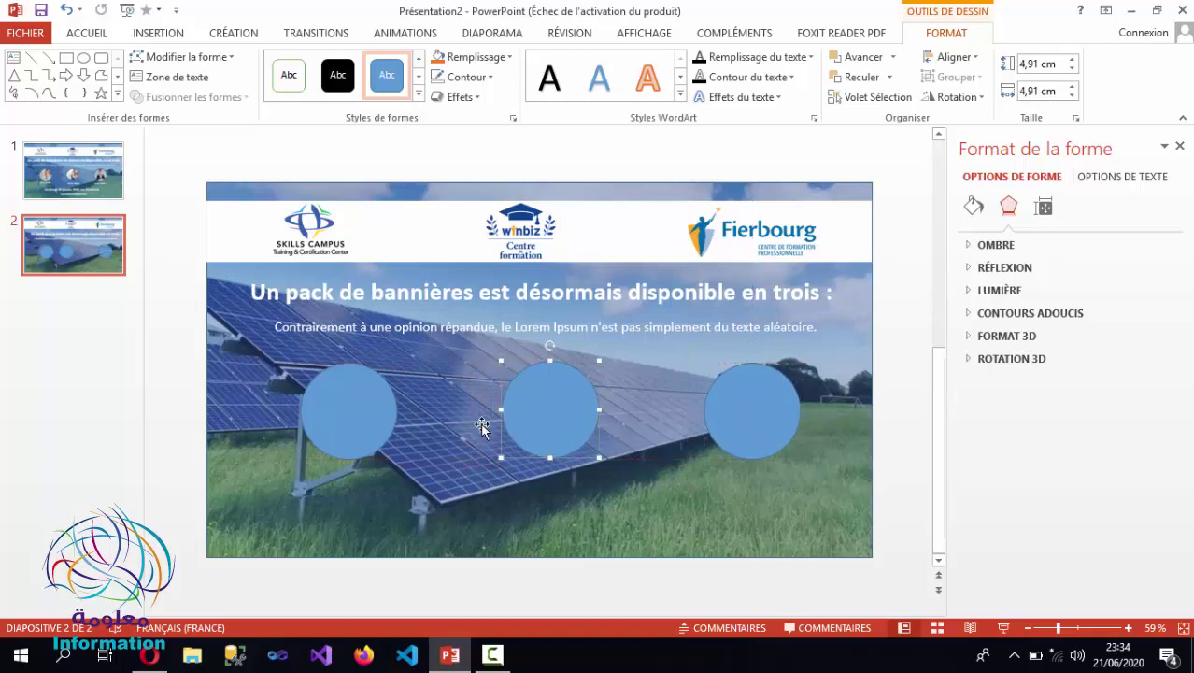
pyautogui.click(357, 420)
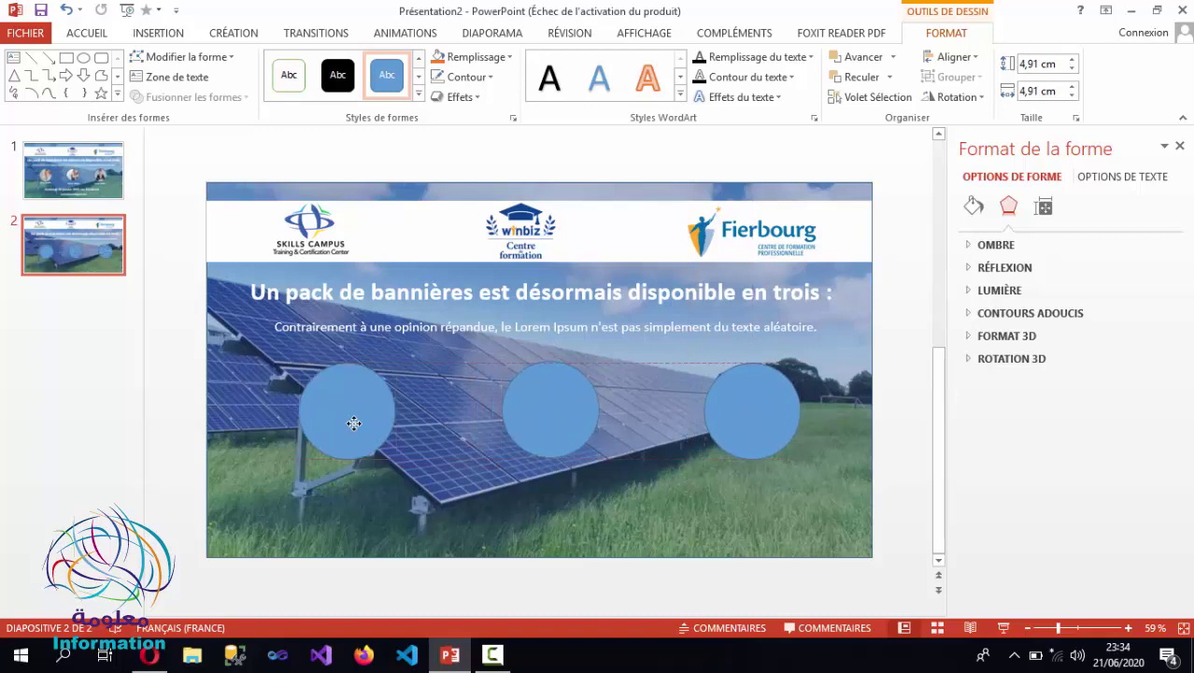
pyautogui.click(537, 423)
pyautogui.moveTo(564, 414); pyautogui.dragTo(566, 414)
pyautogui.moveTo(732, 419); pyautogui.dragTo(729, 417)
pyautogui.click(548, 419)
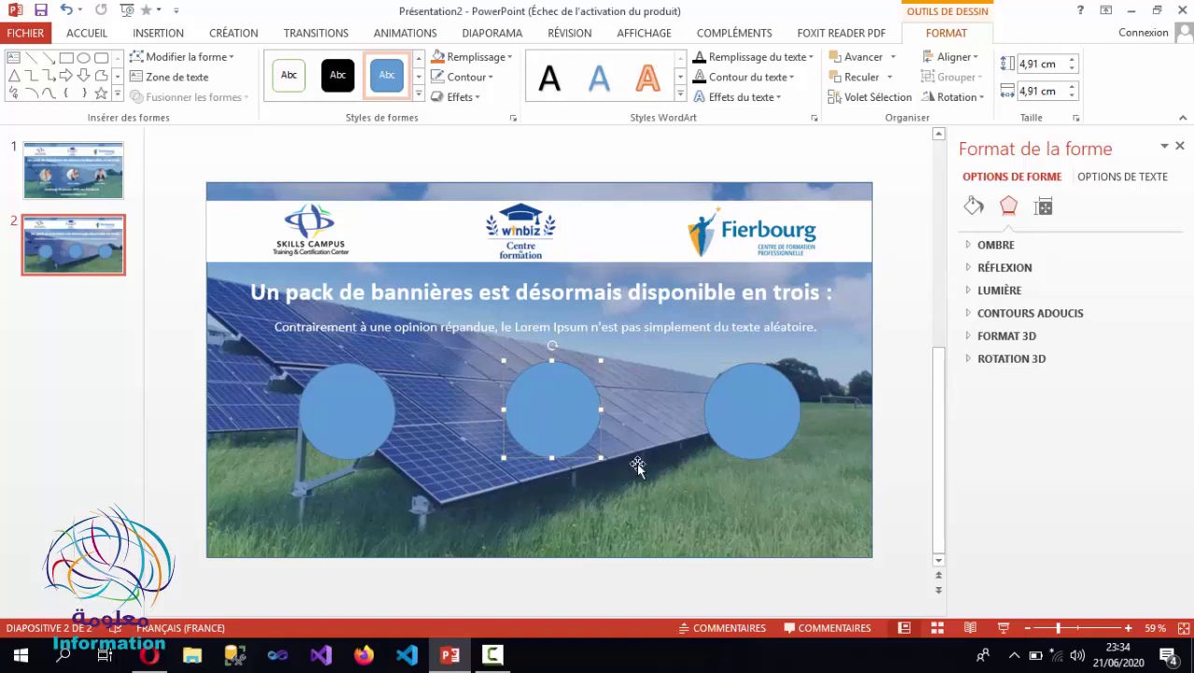
pyautogui.click(739, 436)
# - Fill the right circle with the photo3 picture
pyautogui.rightClick(746, 425)
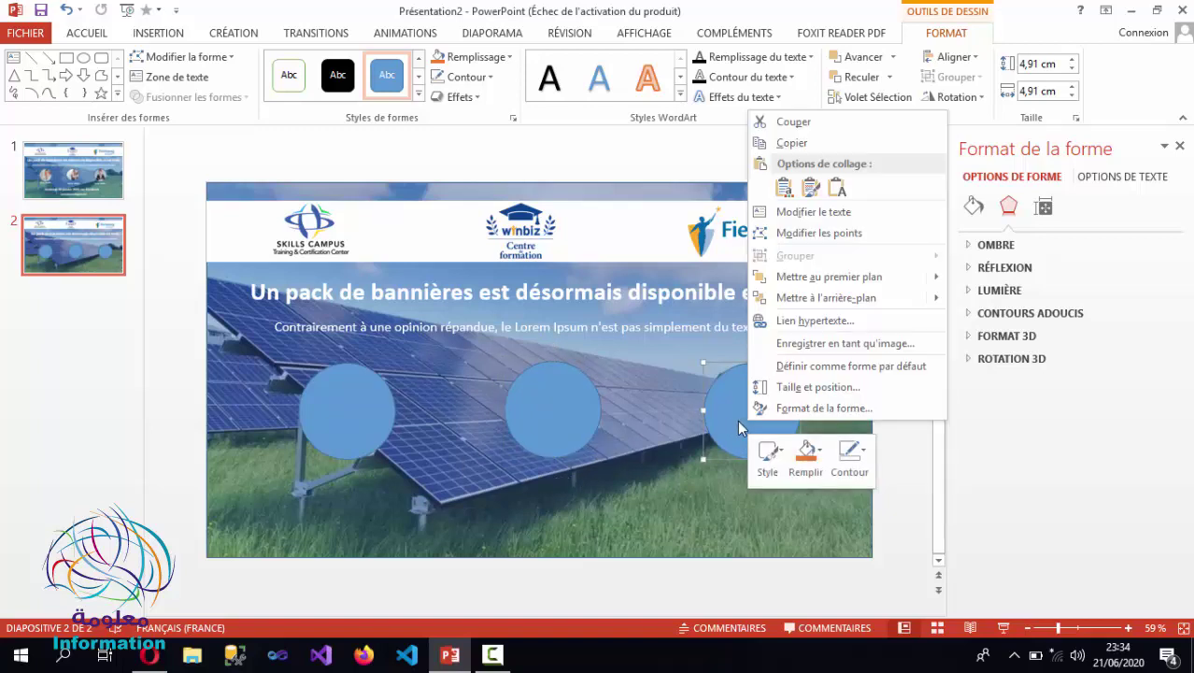
pyautogui.click(771, 409)
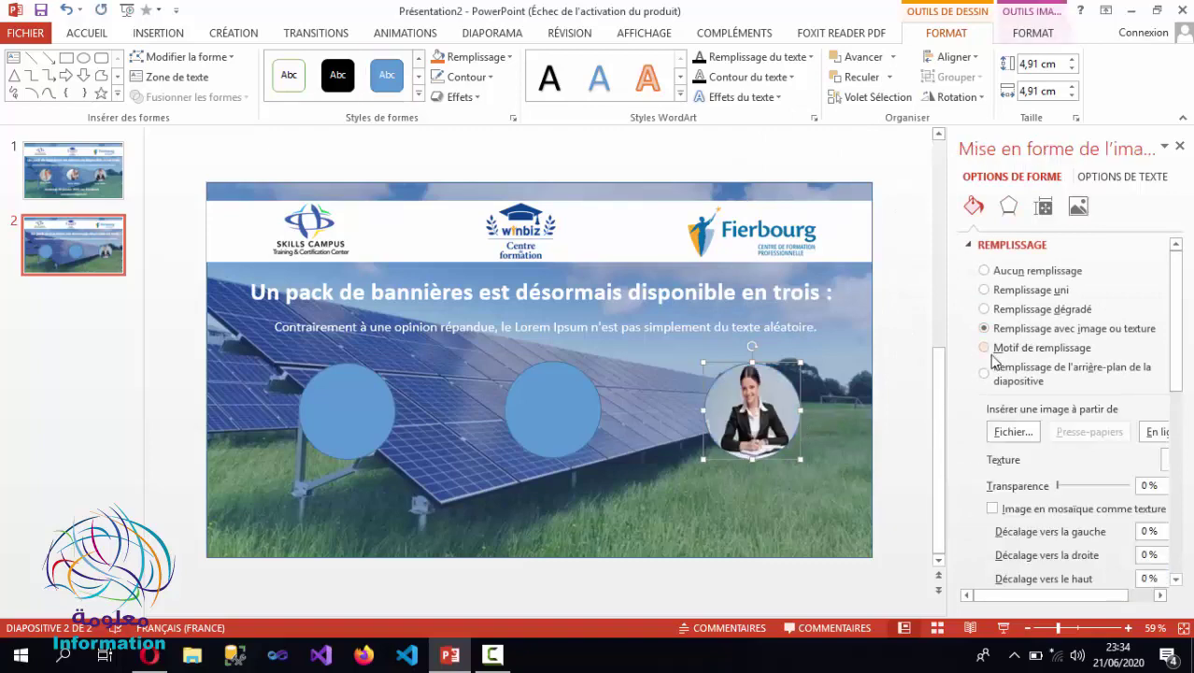
pyautogui.click(1012, 431)
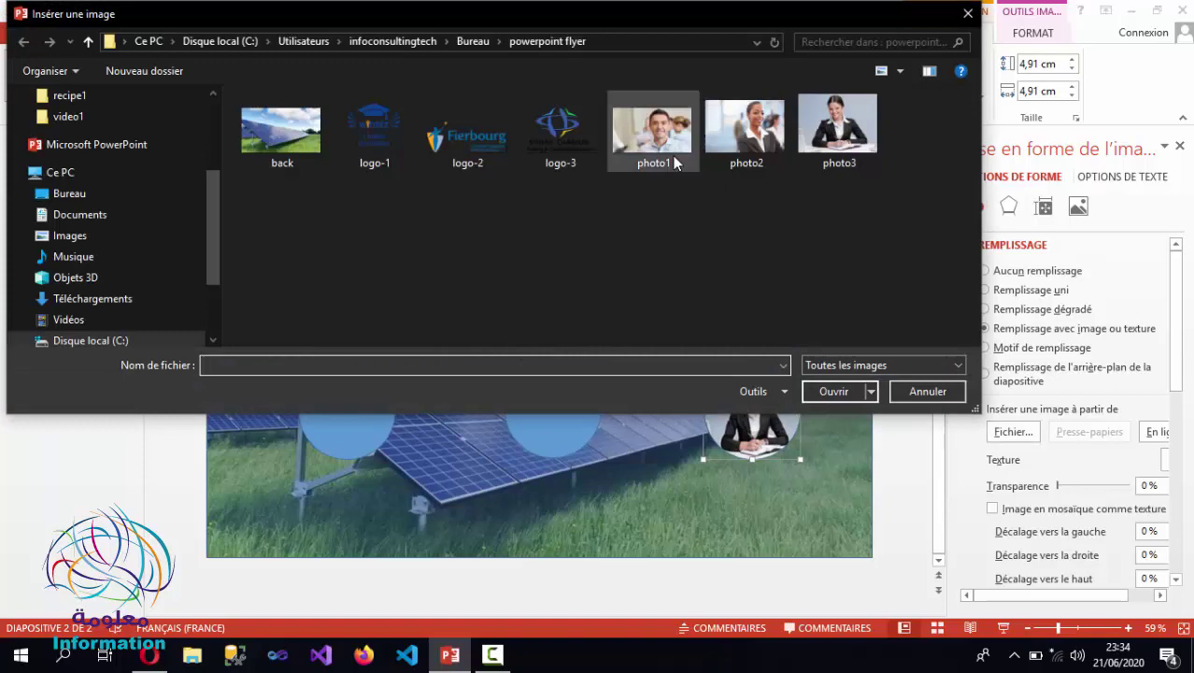
pyautogui.click(655, 140)
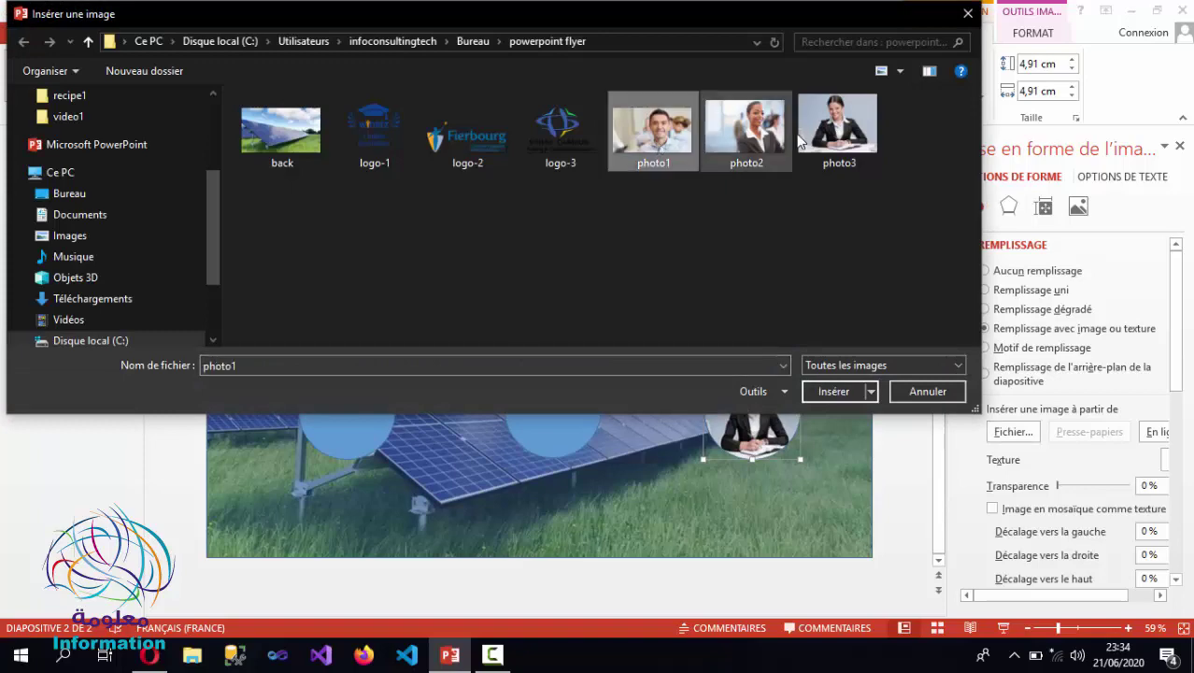
pyautogui.click(837, 140)
pyautogui.click(822, 390)
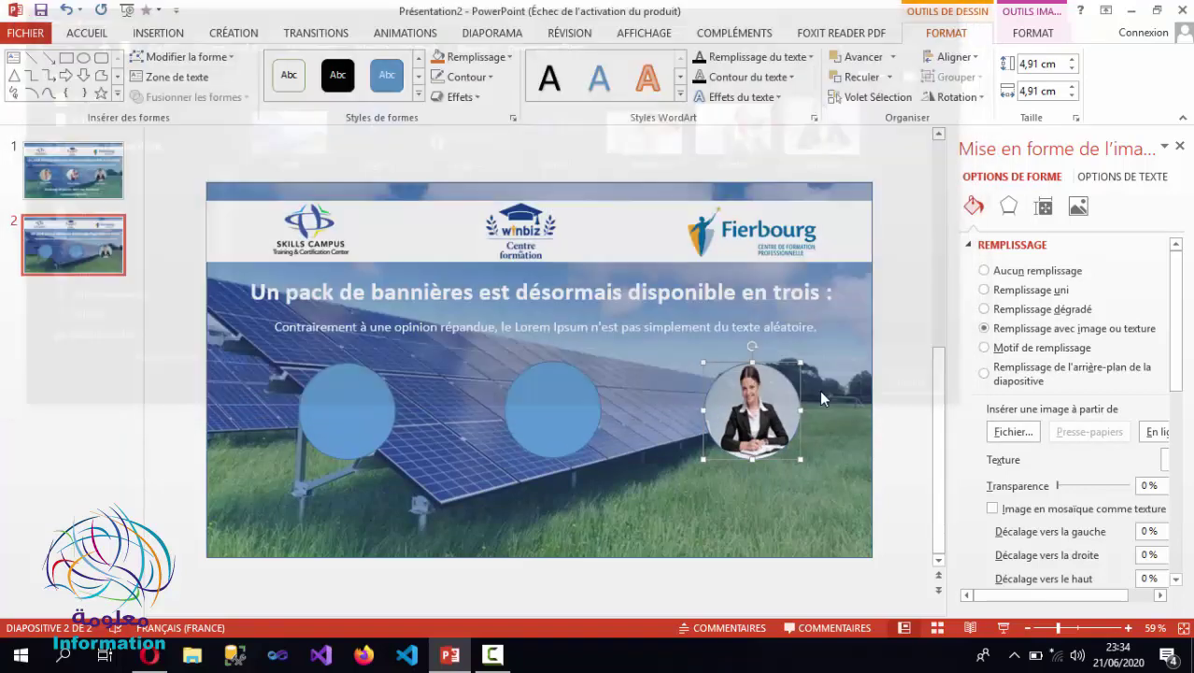
# - Fill the middle circle with the photo2 picture
pyautogui.click(556, 414)
pyautogui.rightClick(556, 414)
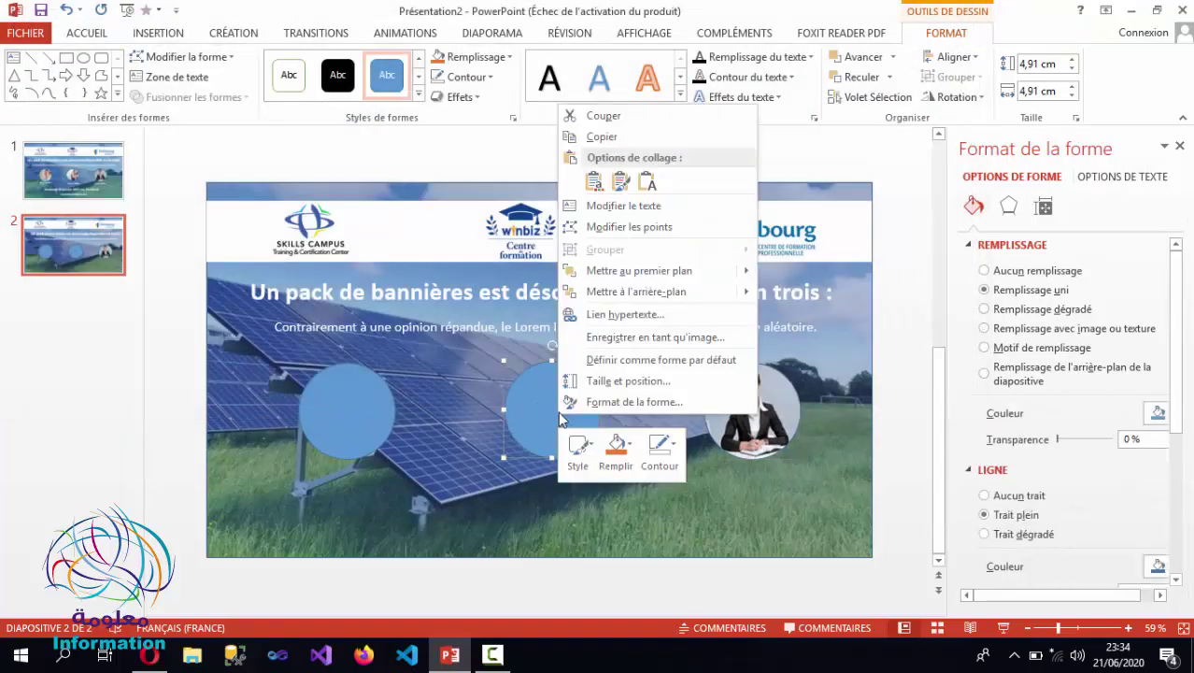
pyautogui.click(588, 405)
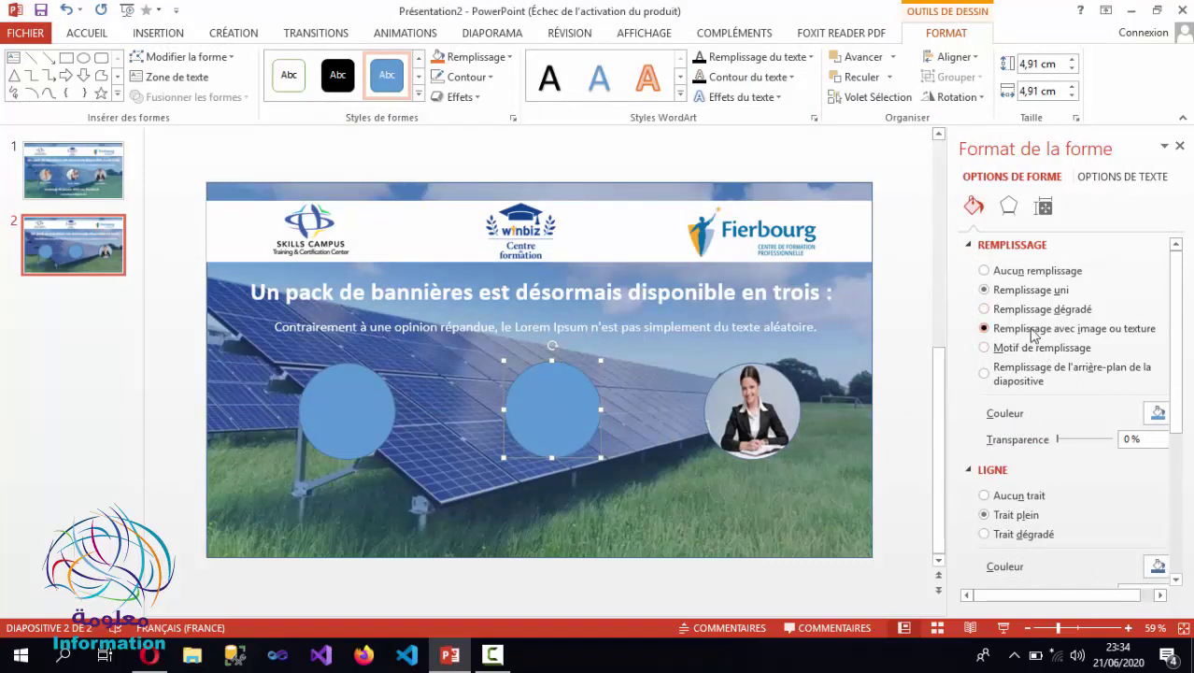
pyautogui.click(1013, 431)
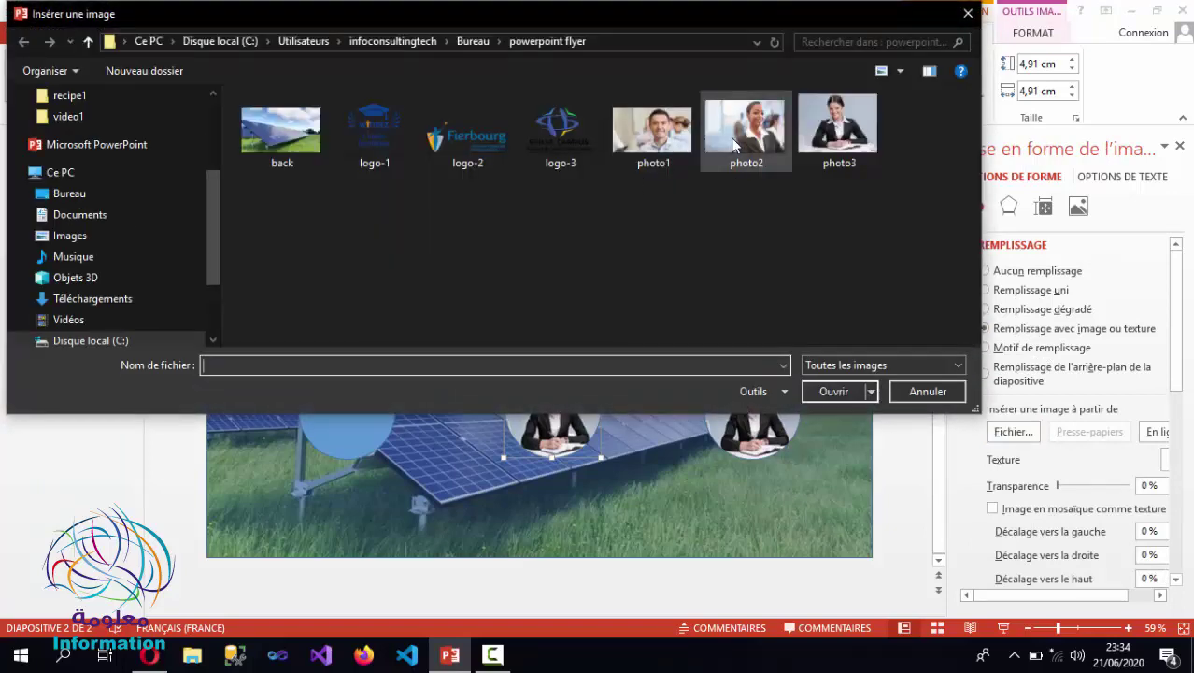
pyautogui.click(734, 135)
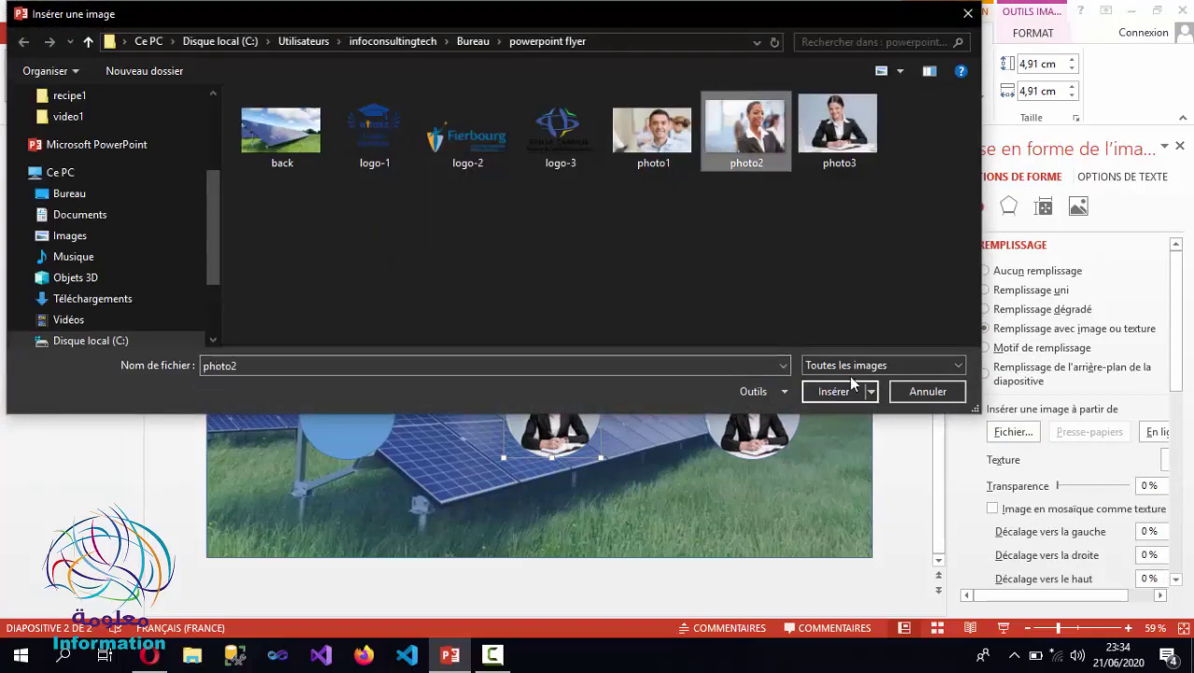
pyautogui.click(848, 383)
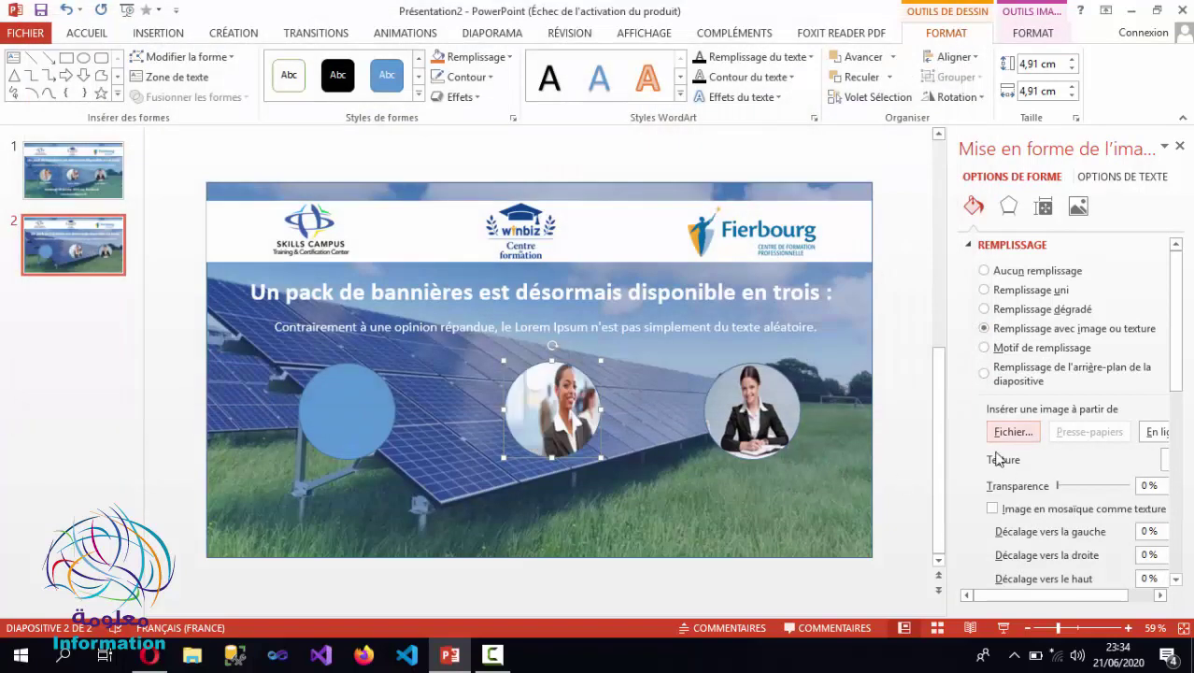
# - Fill the left circle with the photo1 picture
pyautogui.click(365, 421)
pyautogui.rightClick(364, 420)
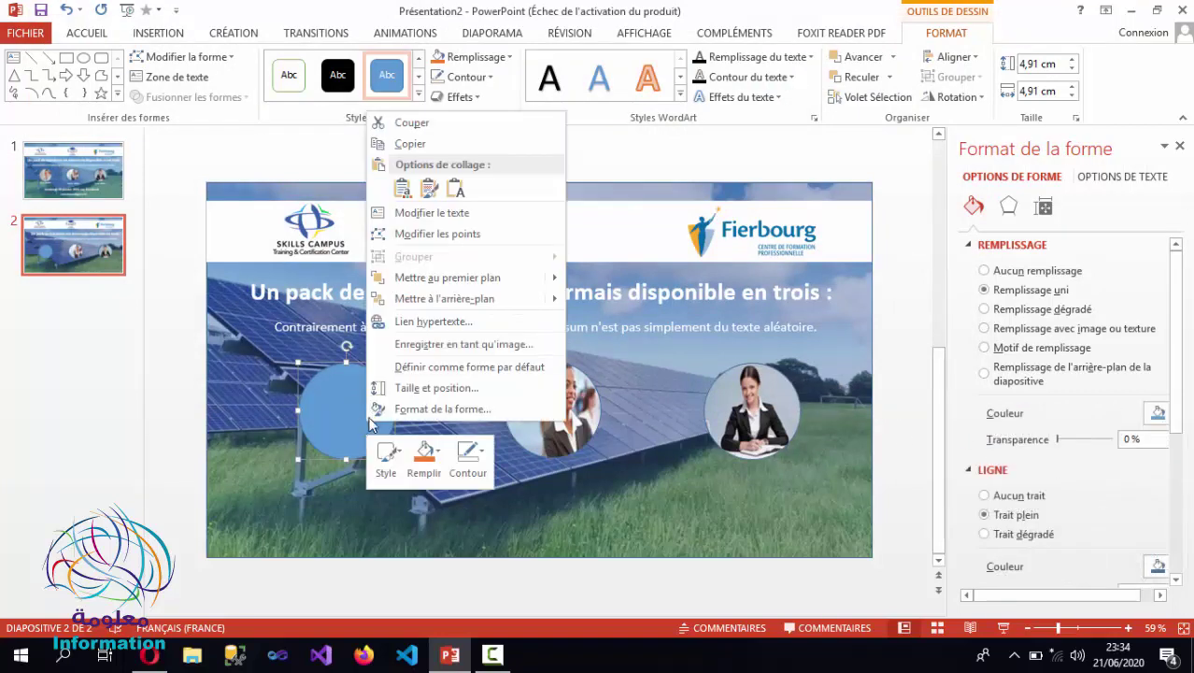
pyautogui.click(396, 409)
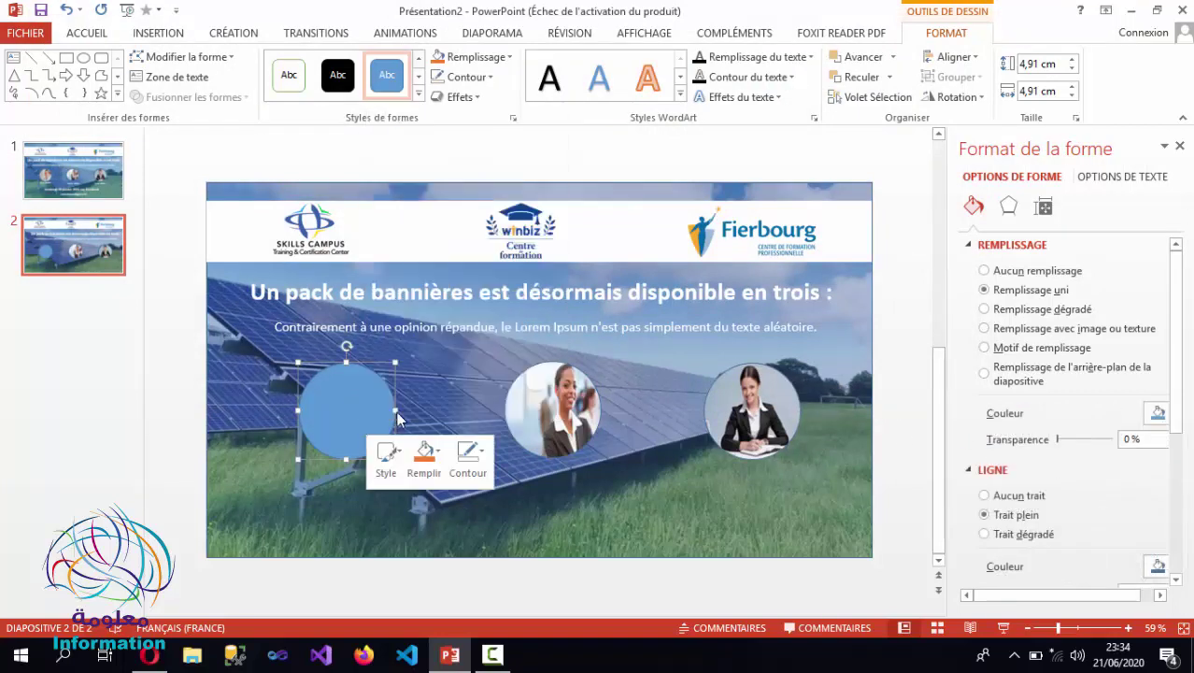
pyautogui.click(1033, 328)
pyautogui.click(1014, 431)
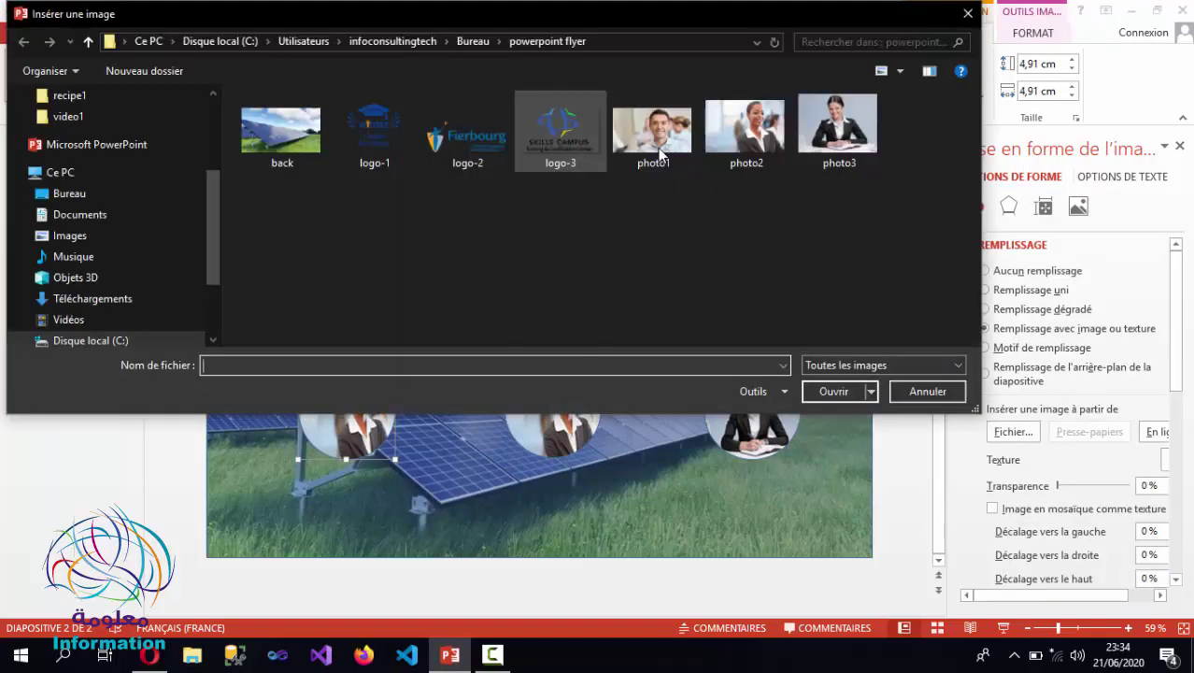
pyautogui.click(653, 131)
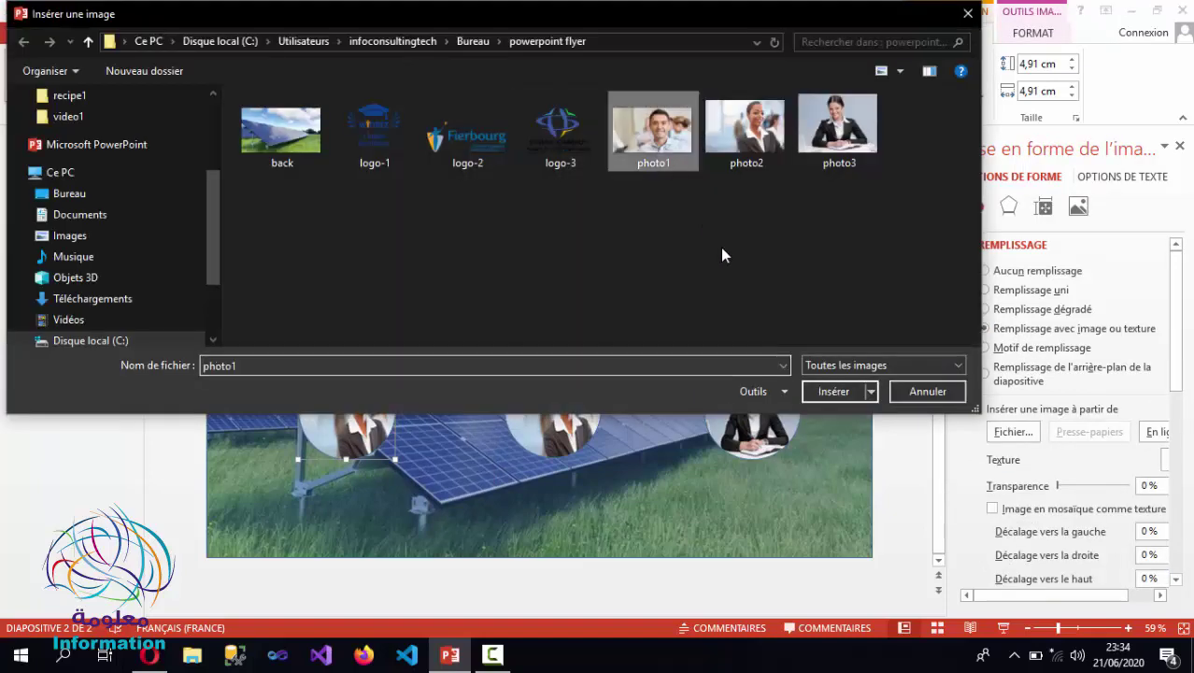
pyautogui.click(826, 393)
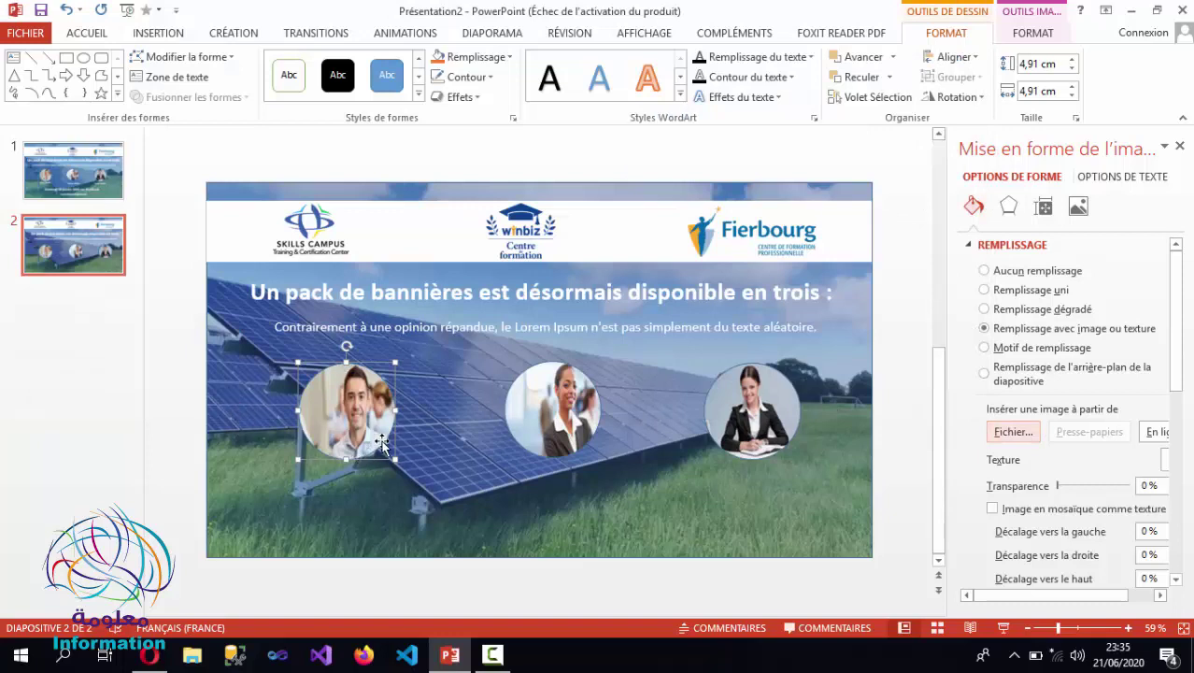
# - Nudge the three photo circles so they sit in an evenly aligned row
pyautogui.moveTo(550, 406); pyautogui.dragTo(536, 406)
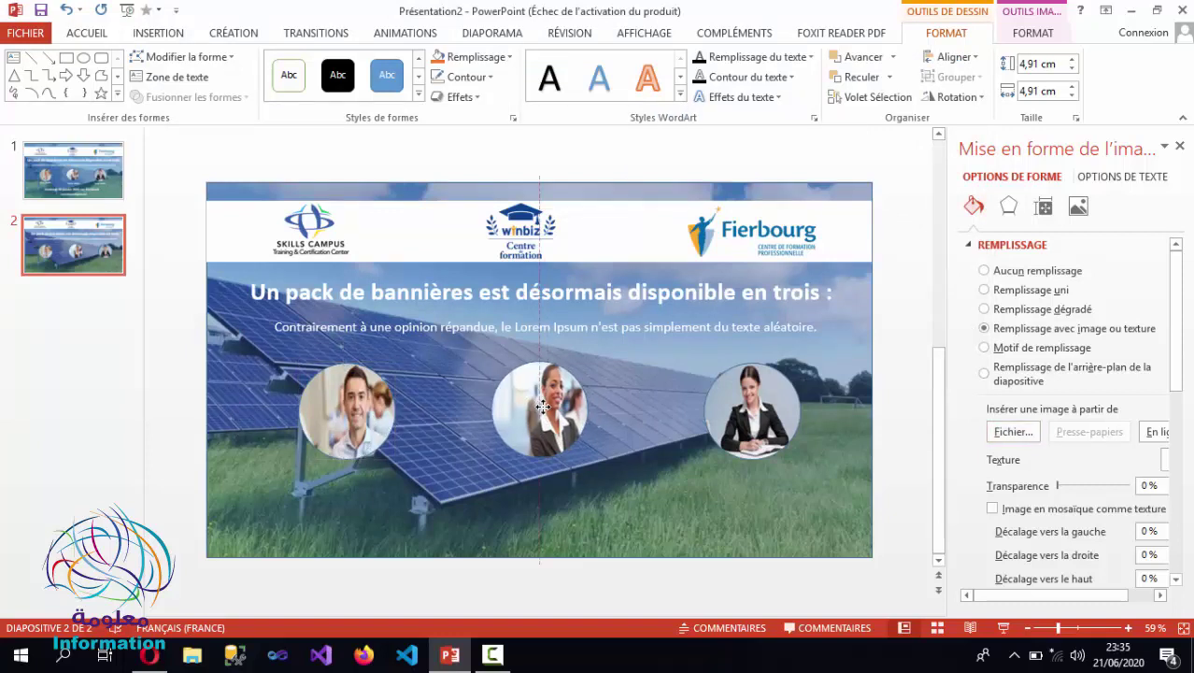
pyautogui.moveTo(378, 406); pyautogui.dragTo(388, 405)
pyautogui.moveTo(561, 417); pyautogui.dragTo(569, 417)
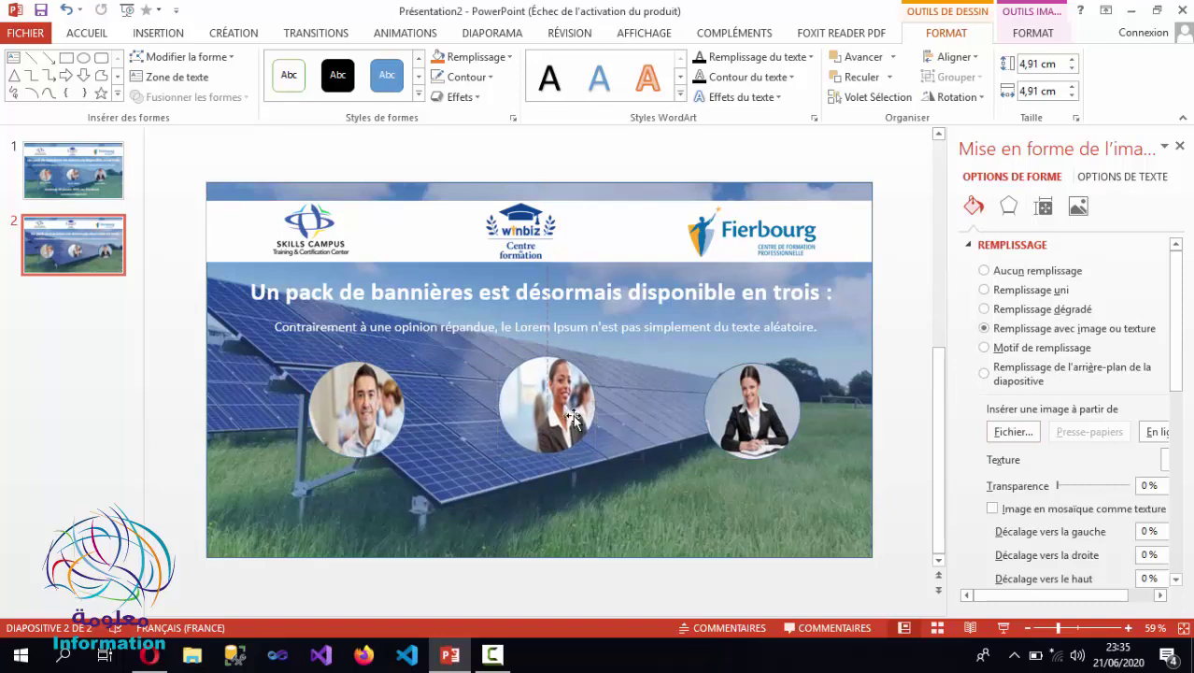
pyautogui.moveTo(737, 417); pyautogui.dragTo(736, 416)
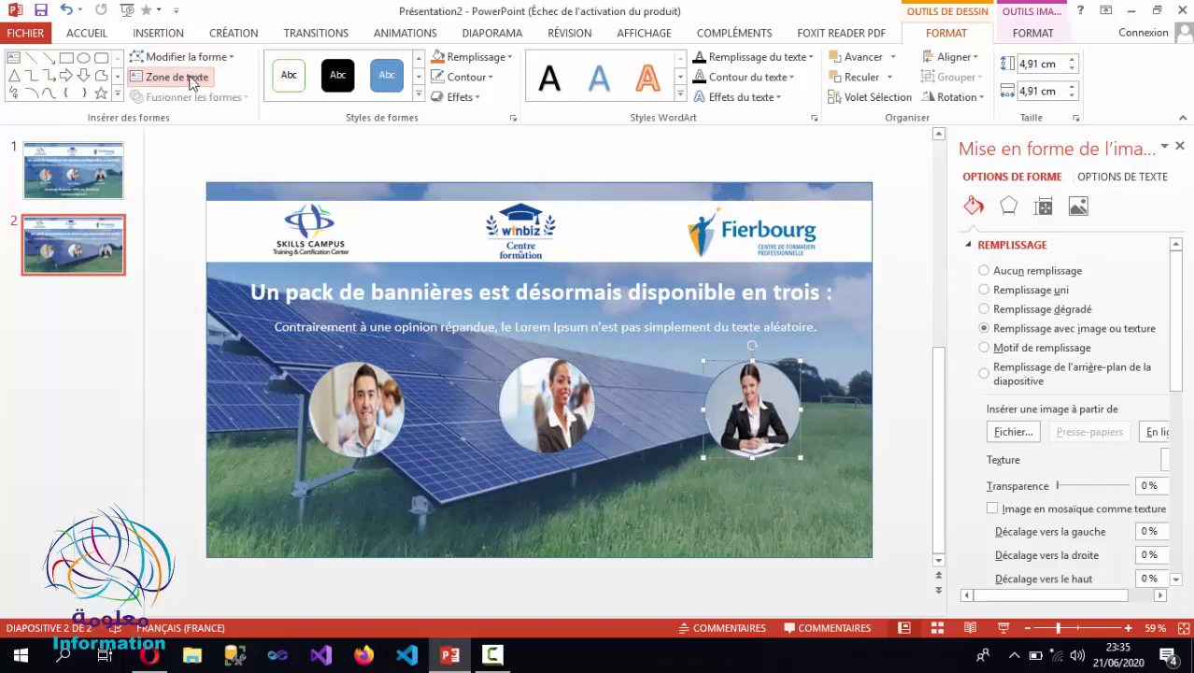
# - Add a 24 pt bold name caption text box under the left photo
pyautogui.click(159, 77)
pyautogui.moveTo(324, 482); pyautogui.dragTo(458, 502)
pyautogui.write('John Smith')
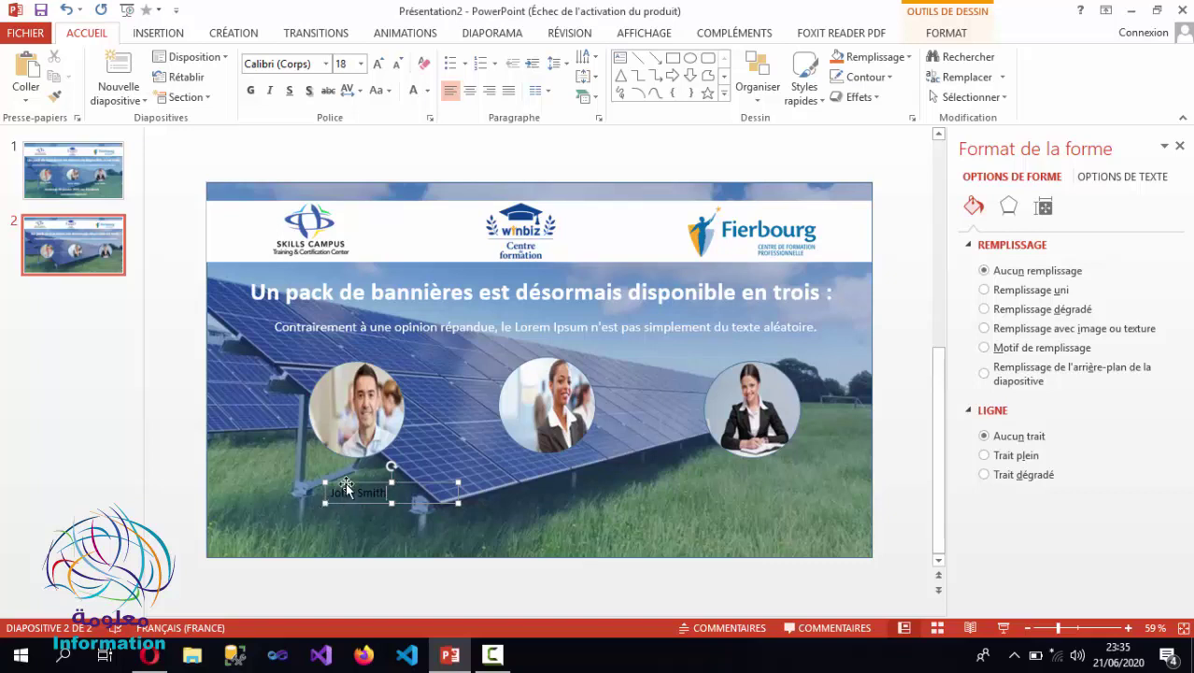
pyautogui.moveTo(343, 481)
pyautogui.mouseDown()
pyautogui.moveTo(332, 469)
pyautogui.moveTo(343, 481)
pyautogui.mouseUp()
pyautogui.tripleClick(344, 481)
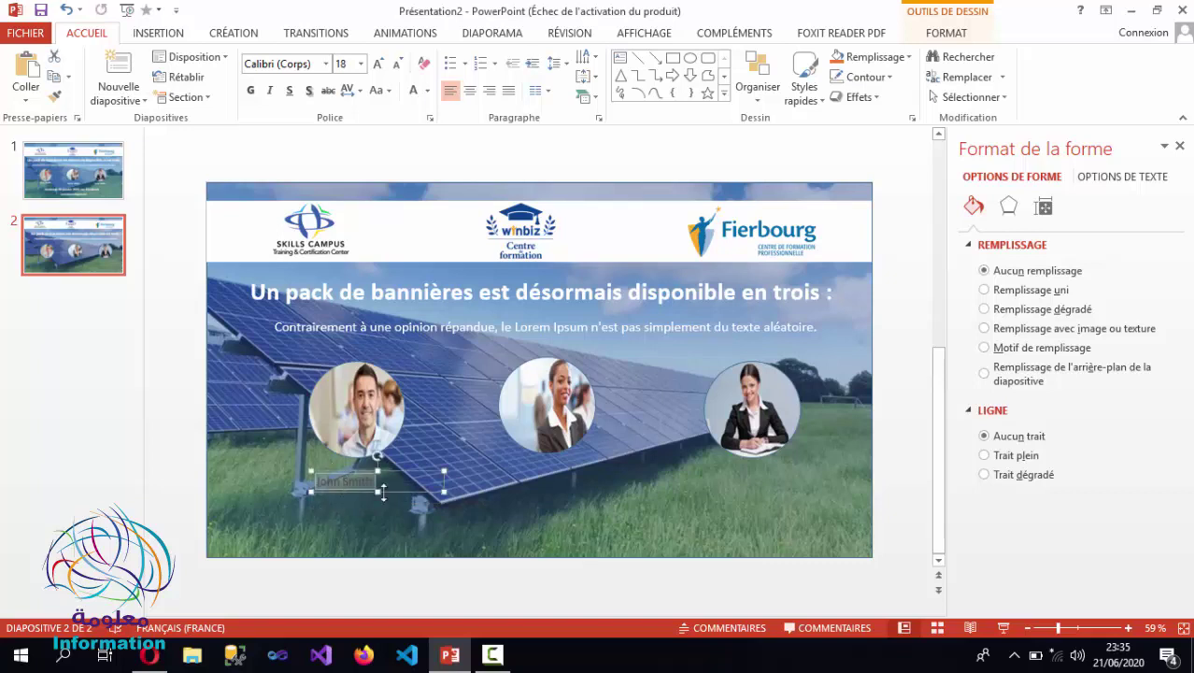
pyautogui.click(360, 63)
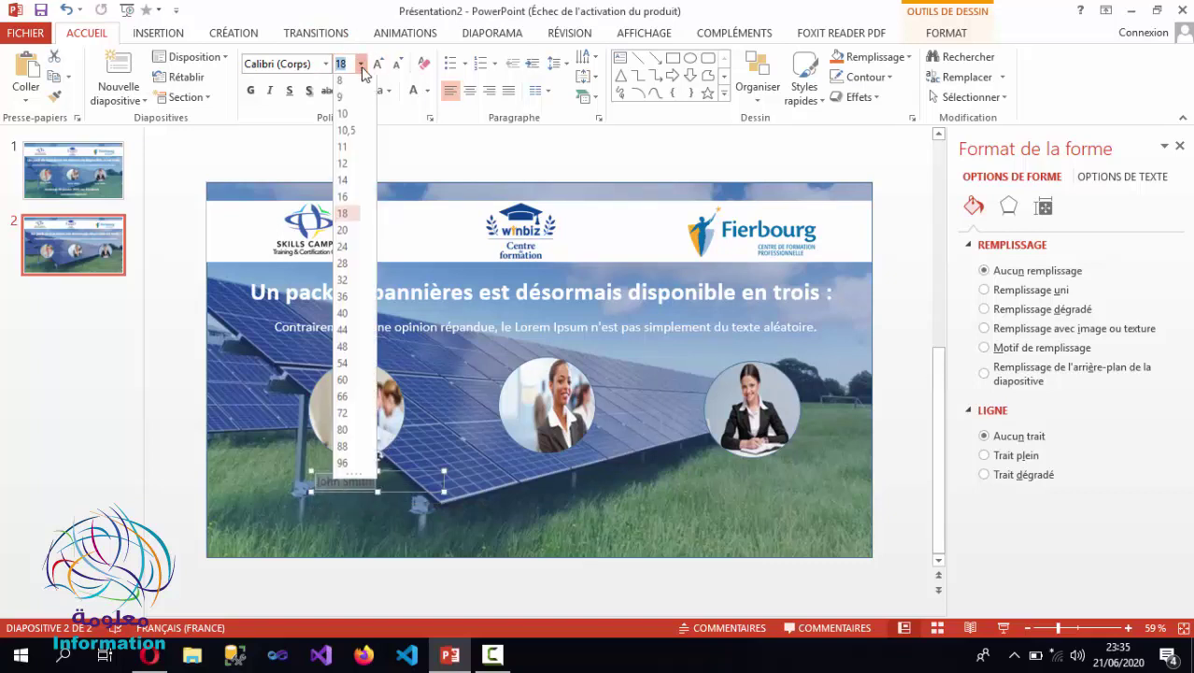
pyautogui.click(351, 250)
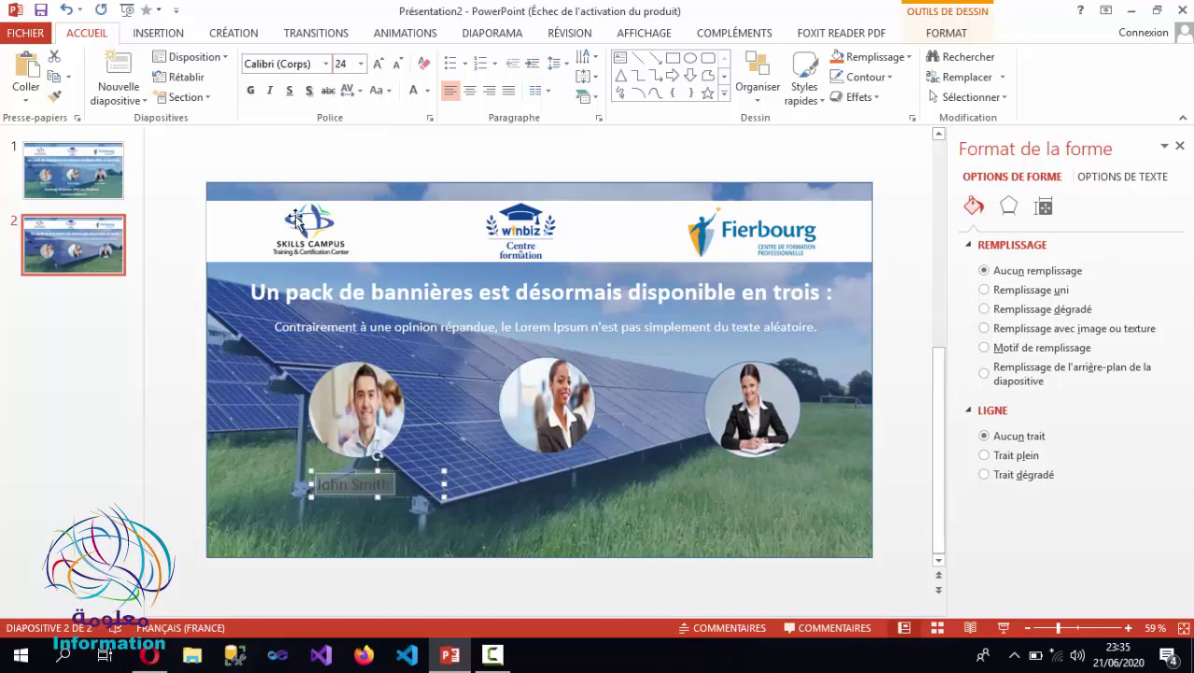
pyautogui.click(250, 91)
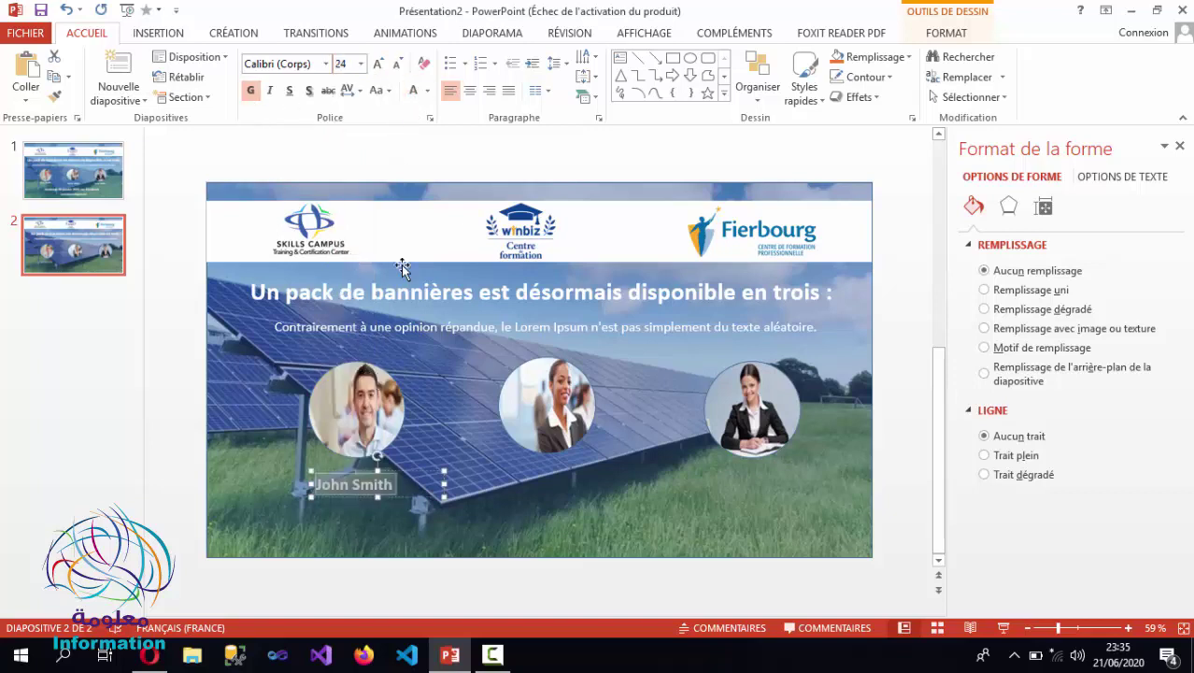
pyautogui.moveTo(401, 473)
pyautogui.mouseDown()
pyautogui.moveTo(401, 461)
pyautogui.moveTo(423, 469)
pyautogui.mouseUp()
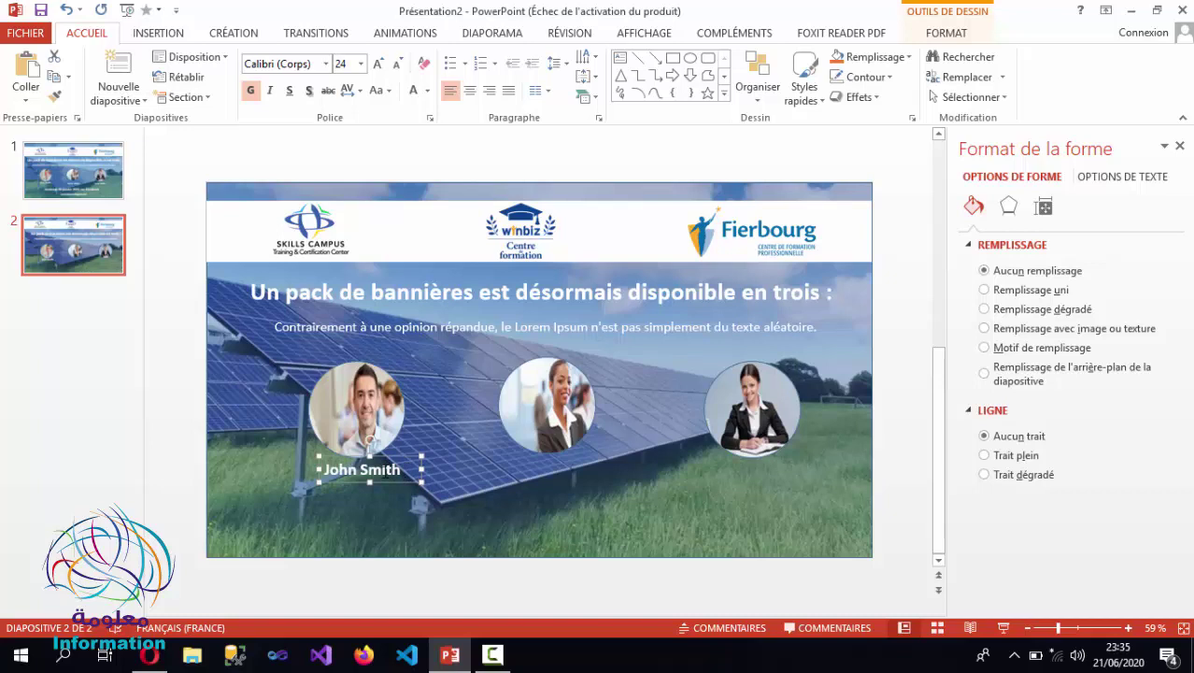
# - Copy the caption and place duplicates under the middle and right photos
pyautogui.hotkey('ctrl', 'c')
pyautogui.hotkey('ctrl', 'v')
pyautogui.moveTo(397, 467); pyautogui.dragTo(580, 458)
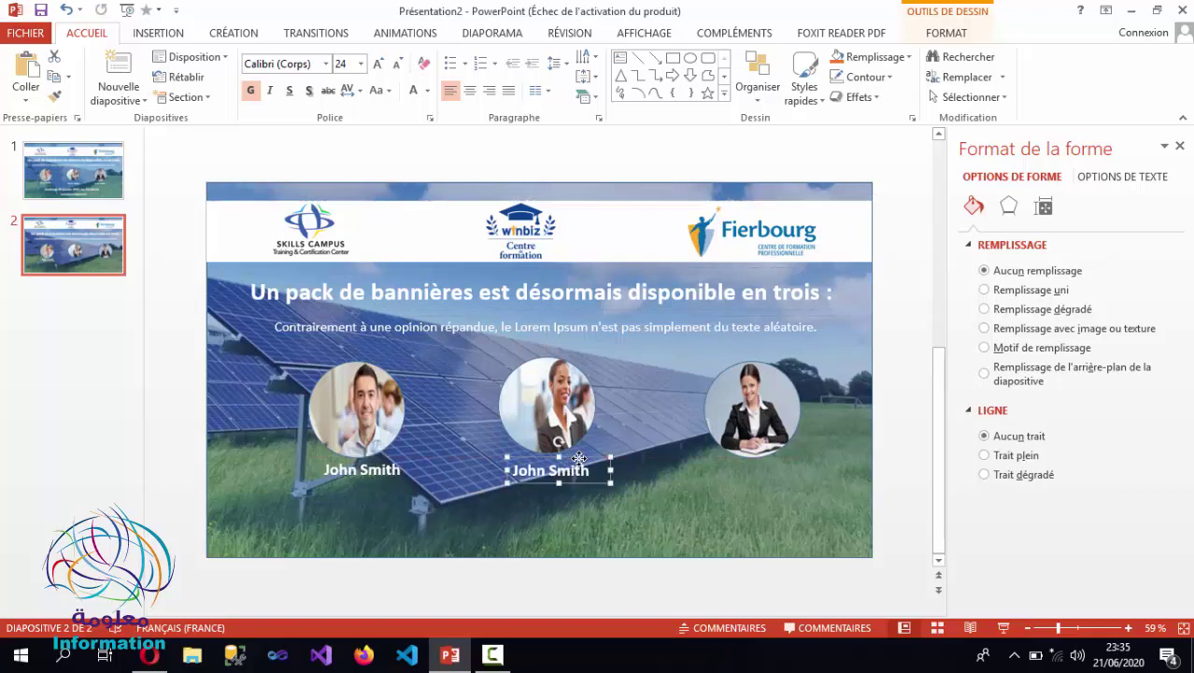
pyautogui.hotkey('ctrl', 'v')
pyautogui.moveTo(411, 469); pyautogui.dragTo(797, 459)
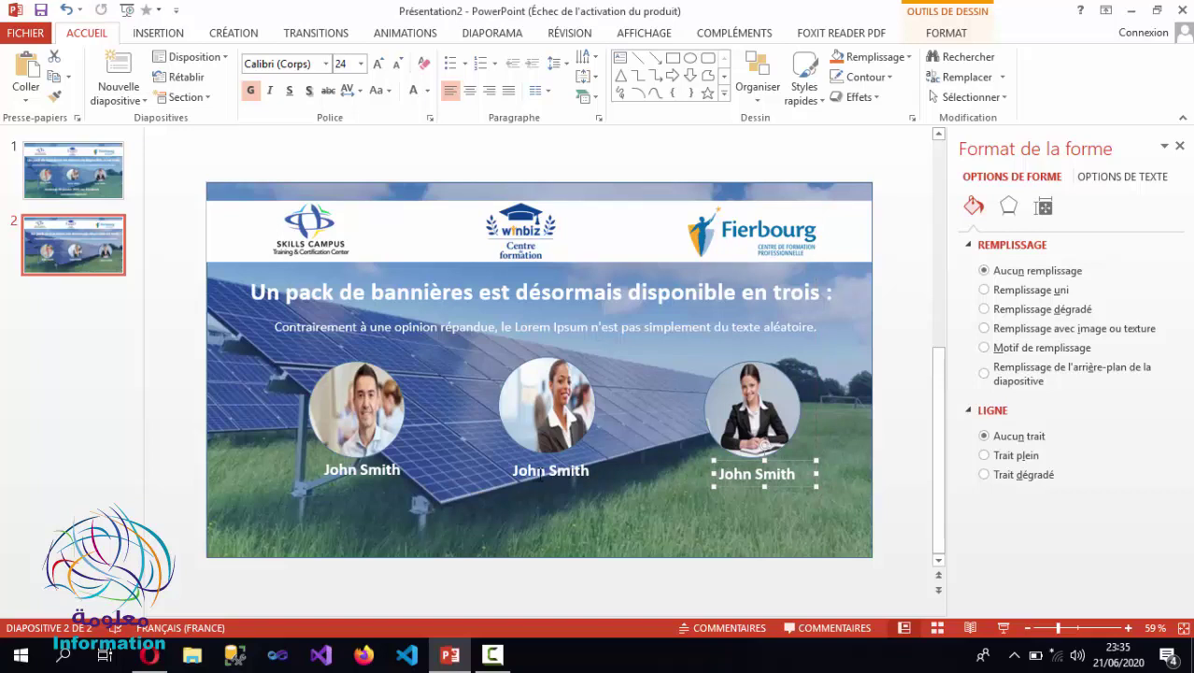
# - Replace the first names in the middle and right captions with the staff members' names
pyautogui.doubleClick(515, 471)
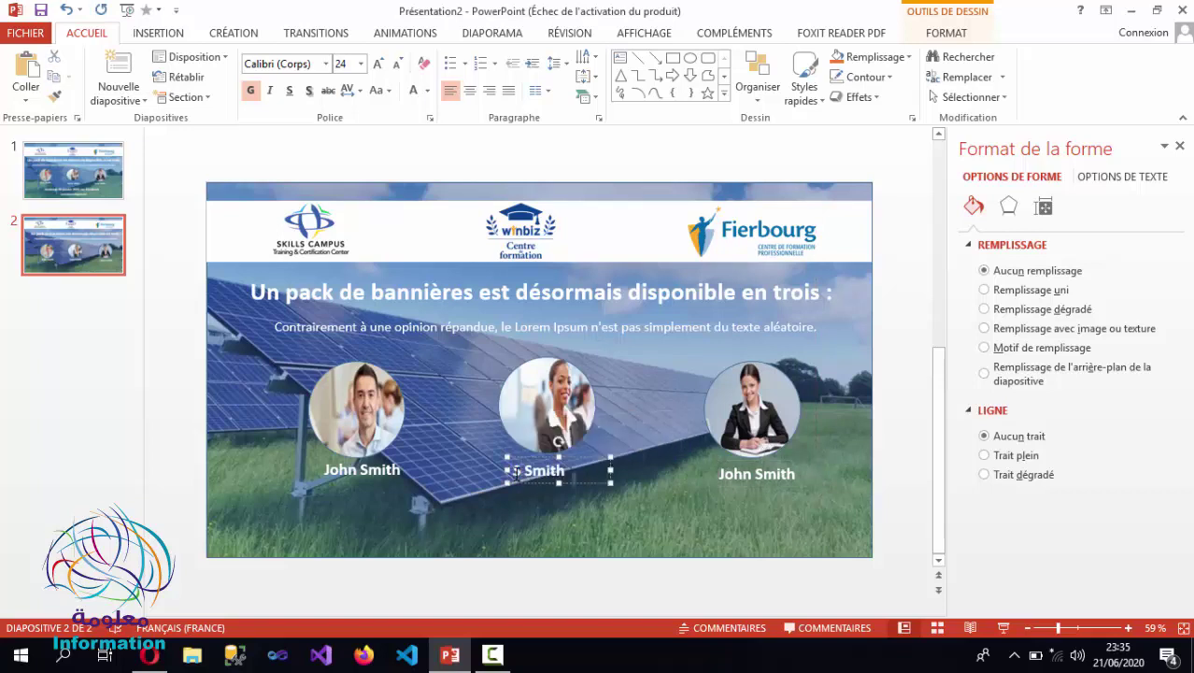
pyautogui.write('Safaa')
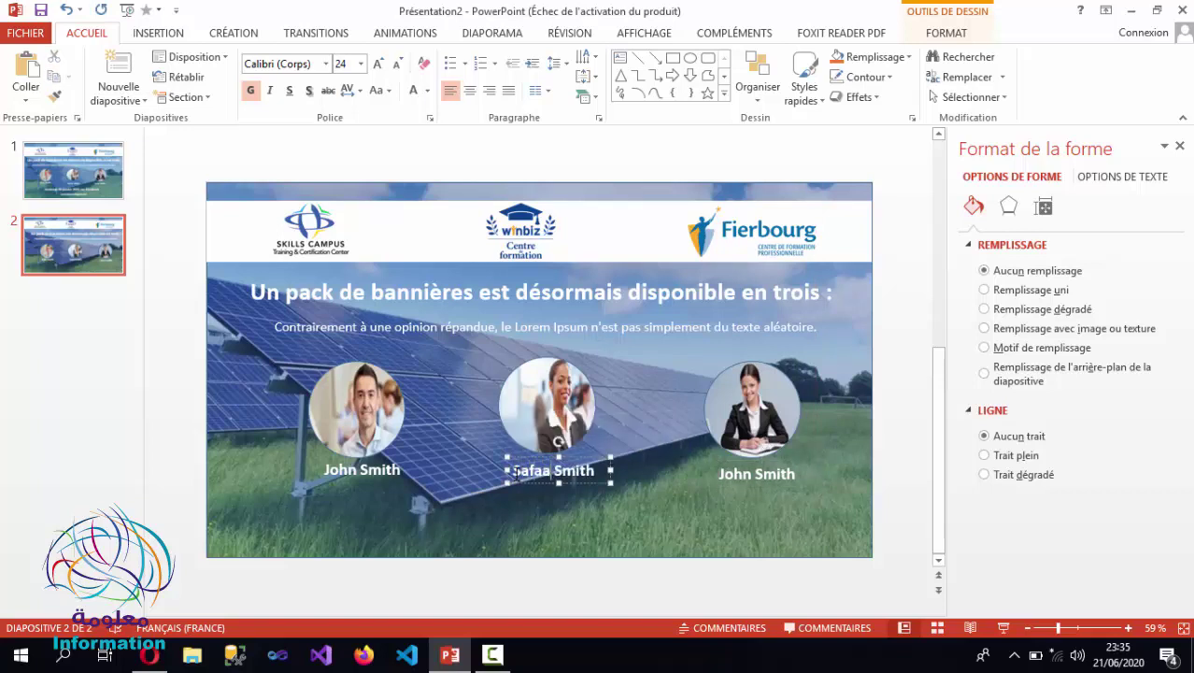
pyautogui.click(758, 472)
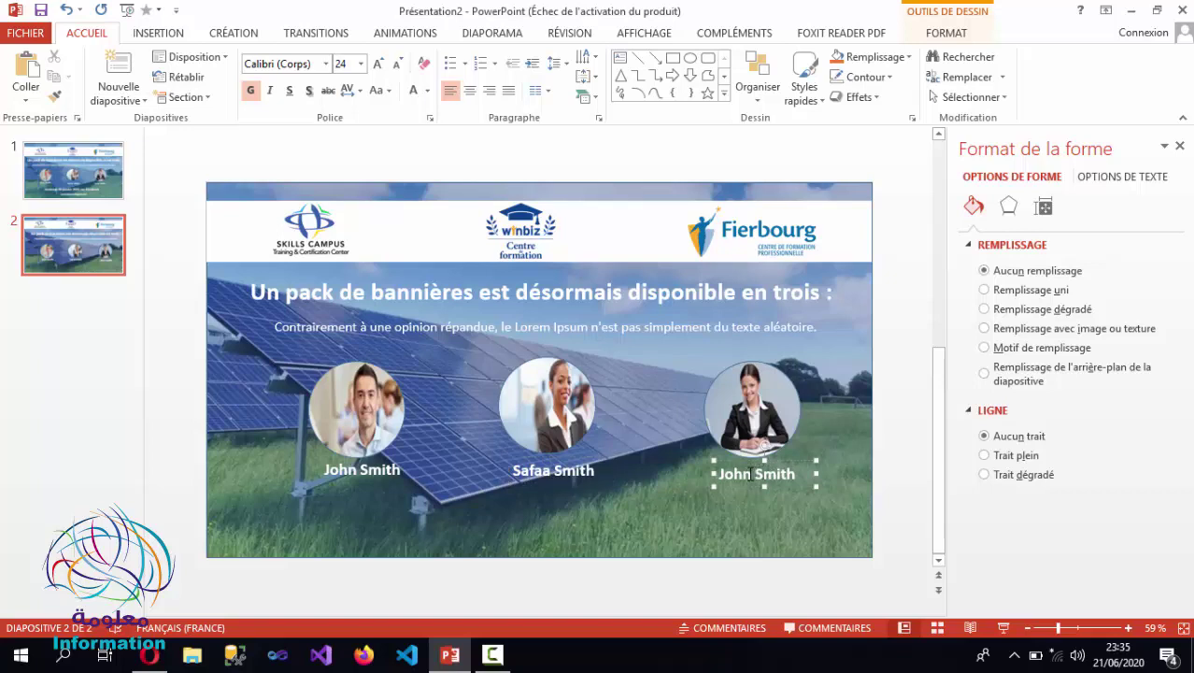
pyautogui.moveTo(750, 474); pyautogui.dragTo(712, 478)
pyautogui.write('Sa')
pyautogui.write('ffa')
pyautogui.press('BackSpace')
pyautogui.press('BackSpace')
pyautogui.press('BackSpace')
pyautogui.write('ra')
pyautogui.moveTo(797, 457); pyautogui.dragTo(801, 458)
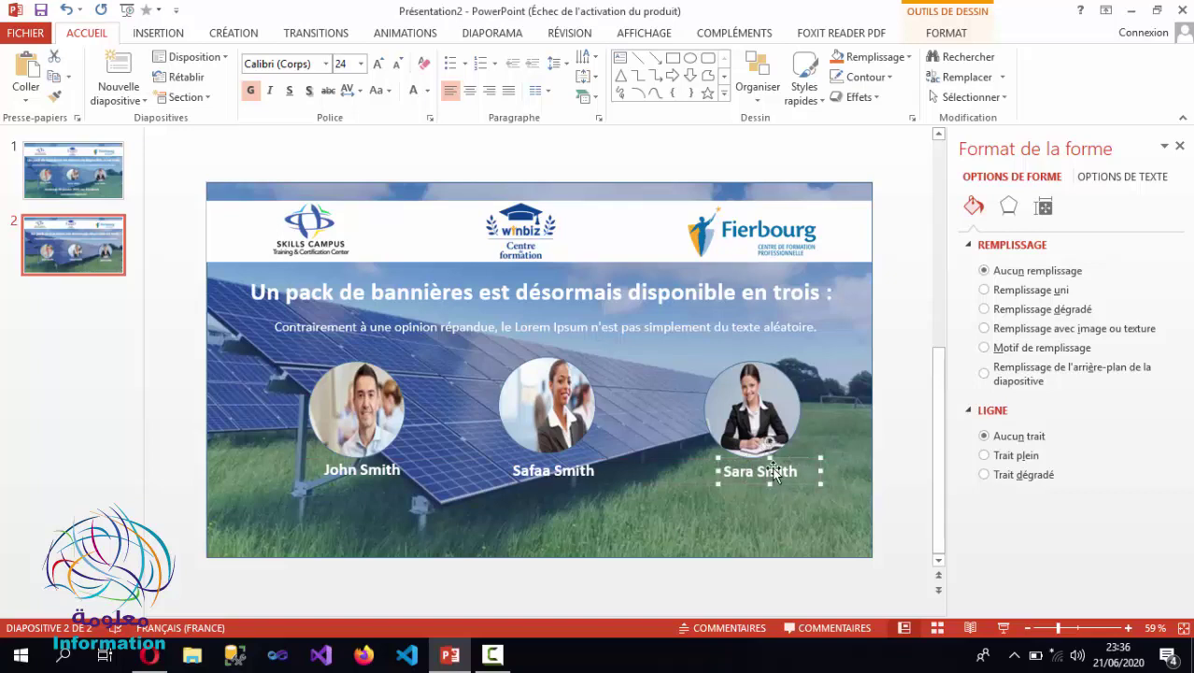
# - Add a text box reading 'Vendredi 29 Janvier 2021 sur Facebook' near the slide bottom
pyautogui.click(159, 35)
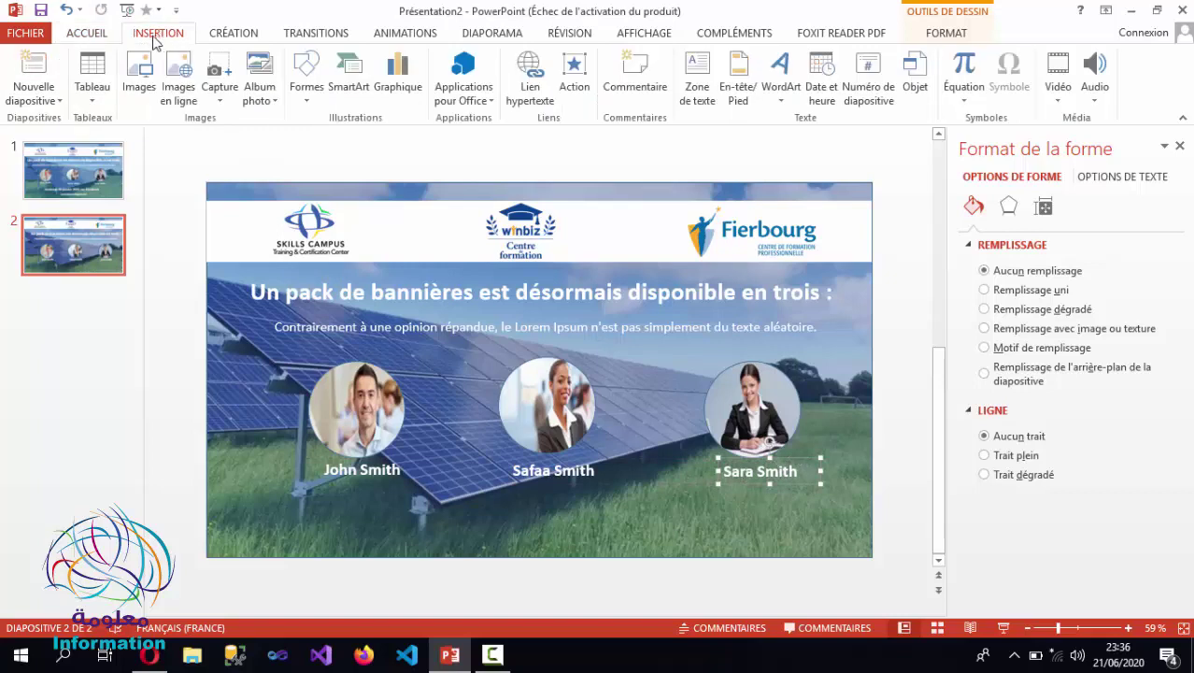
pyautogui.click(95, 35)
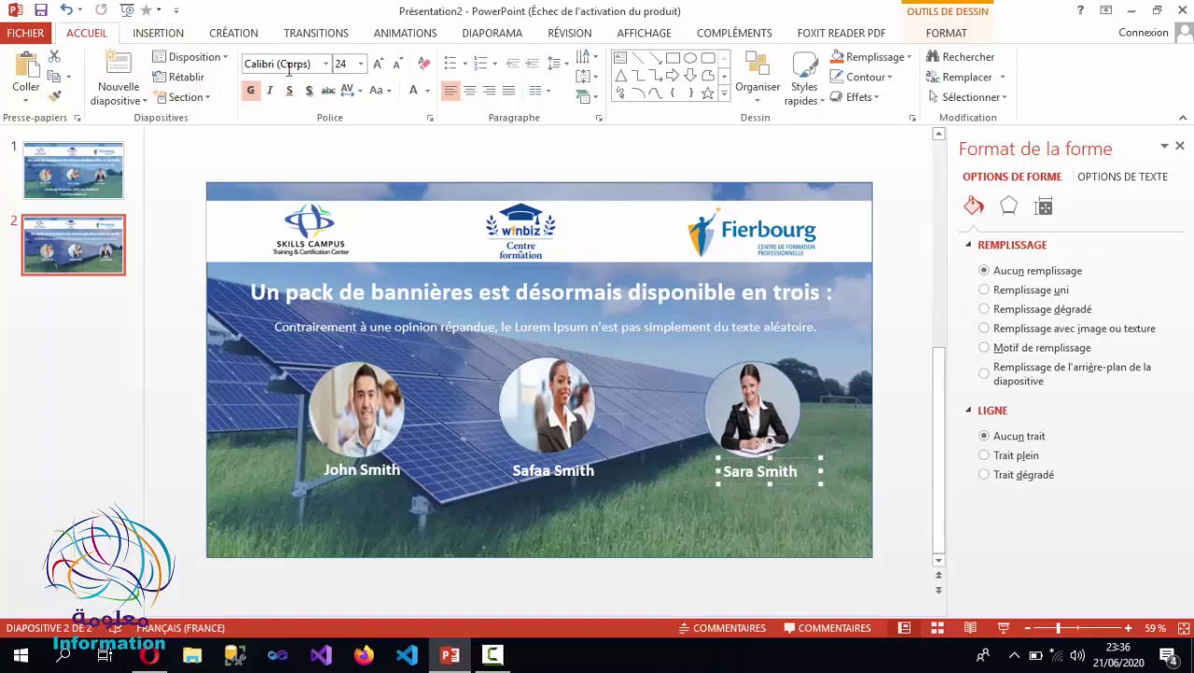
pyautogui.click(620, 58)
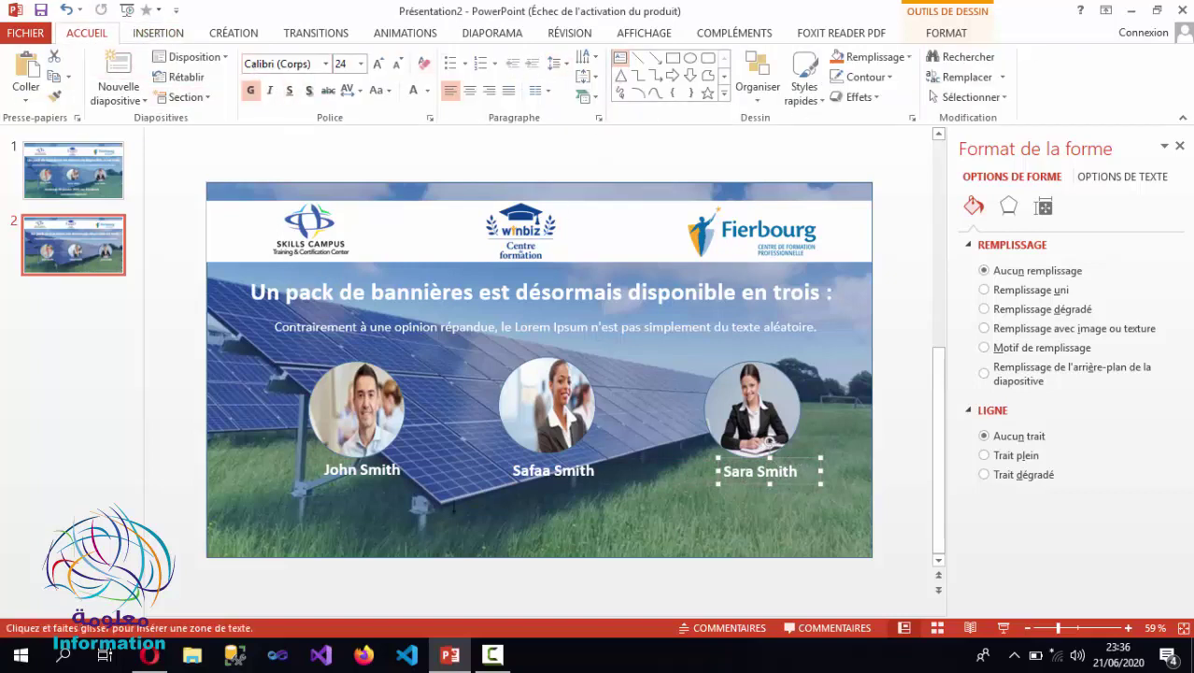
pyautogui.moveTo(359, 523); pyautogui.dragTo(801, 540)
pyautogui.write('Vendredi 29 Janvier 2021 sur Facebook')
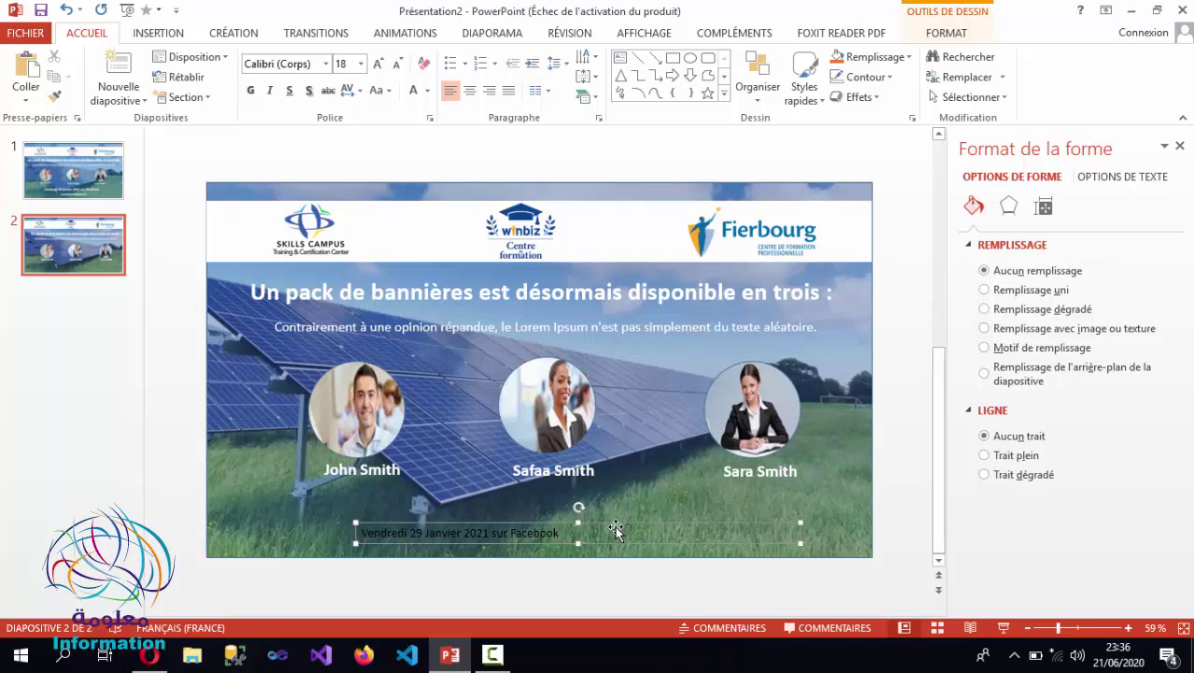
pyautogui.moveTo(635, 524); pyautogui.dragTo(607, 510)
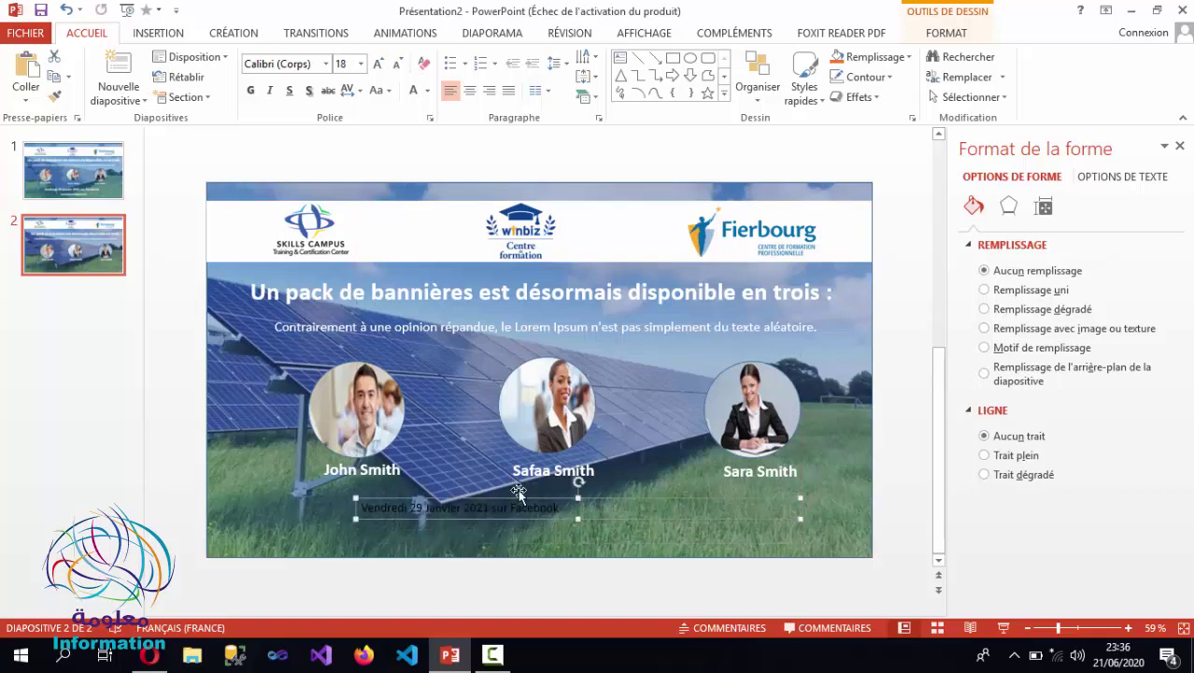
# - Copy the headline's bold white formatting onto the date line with Format Painter
pyautogui.click(438, 291)
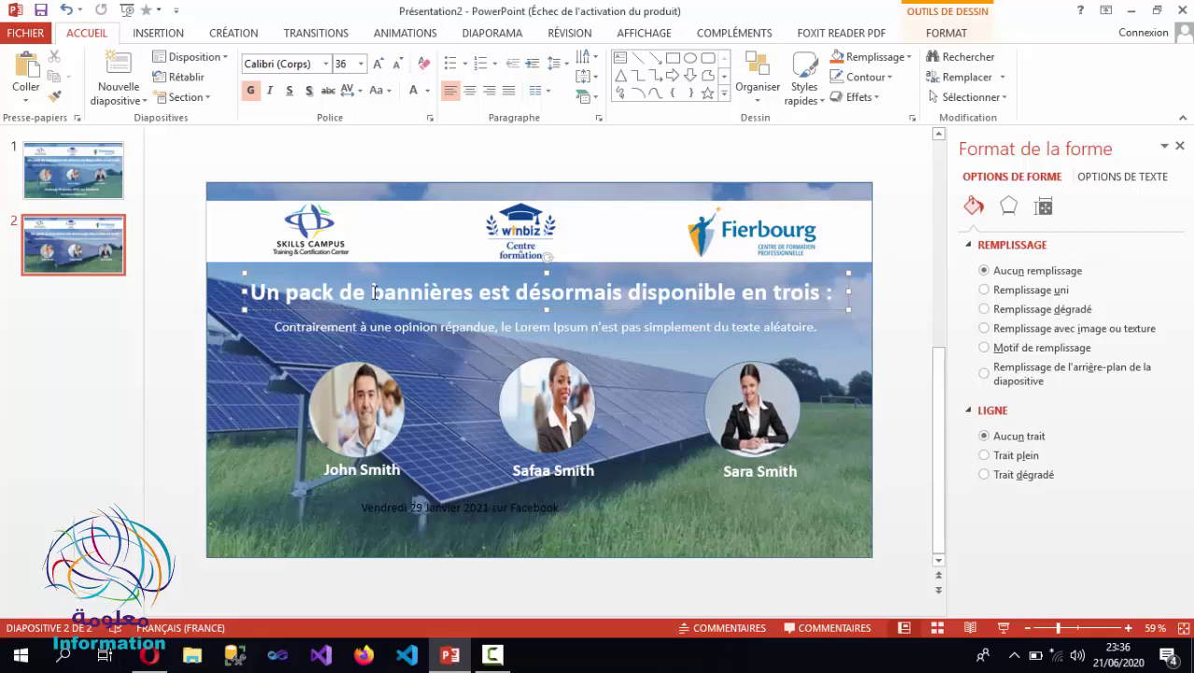
pyautogui.moveTo(372, 291); pyautogui.dragTo(442, 292)
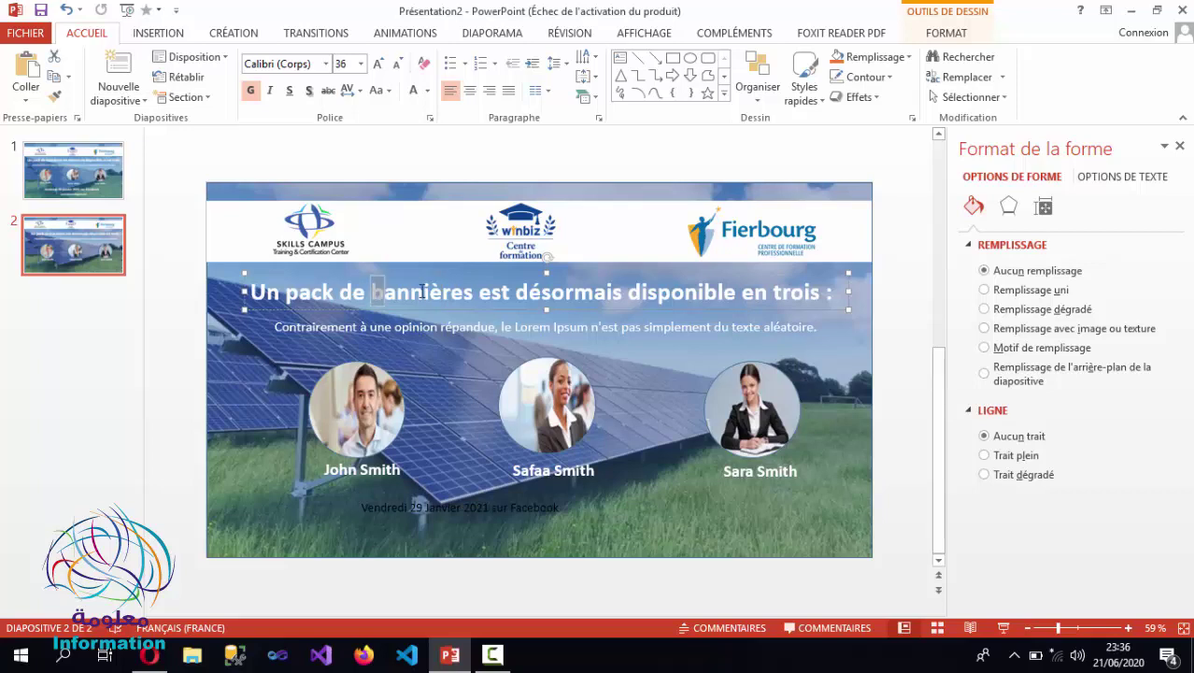
pyautogui.click(54, 95)
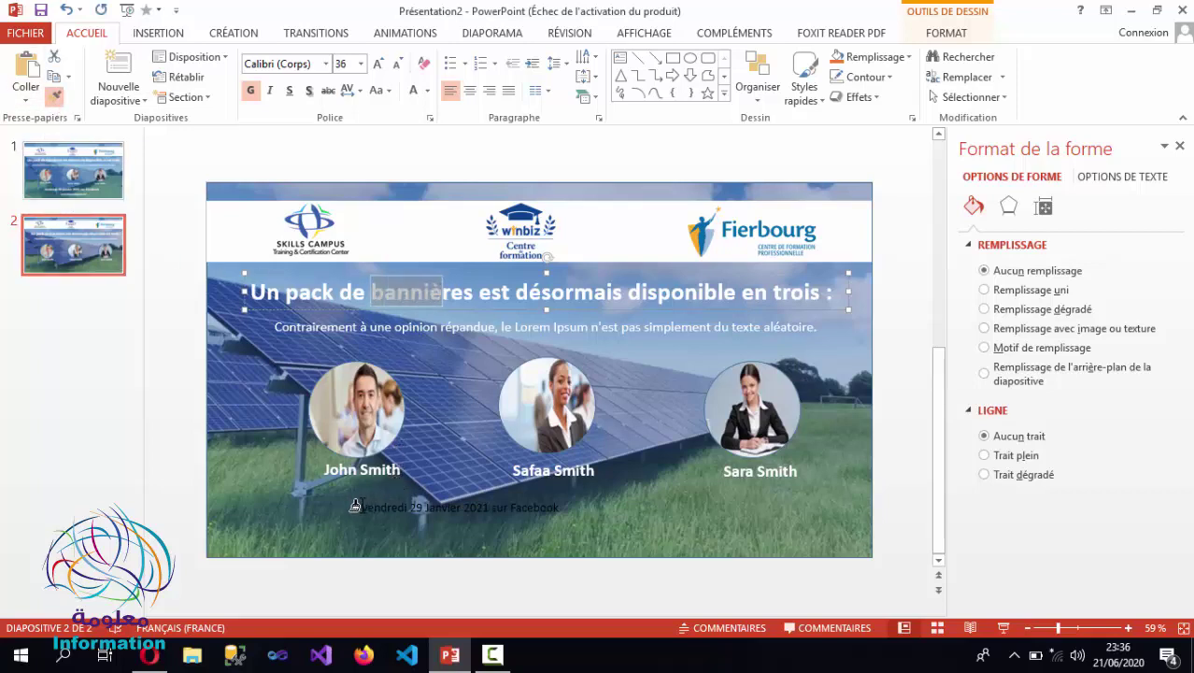
pyautogui.moveTo(354, 505); pyautogui.dragTo(584, 508)
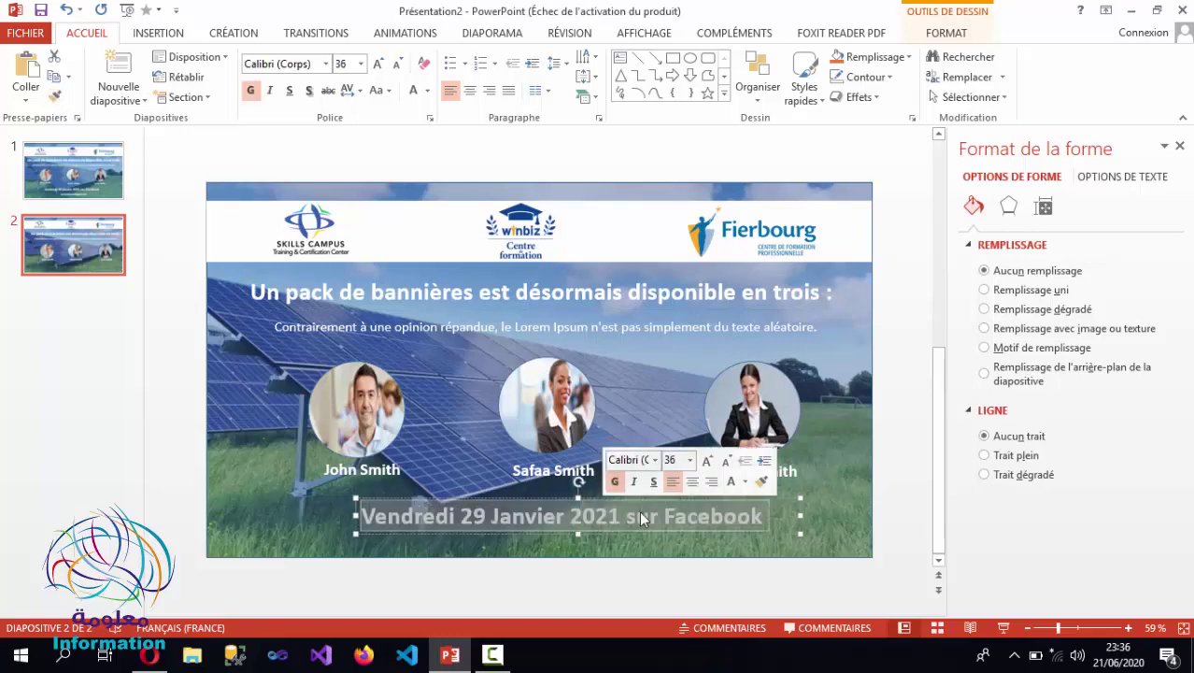
pyautogui.click(706, 493)
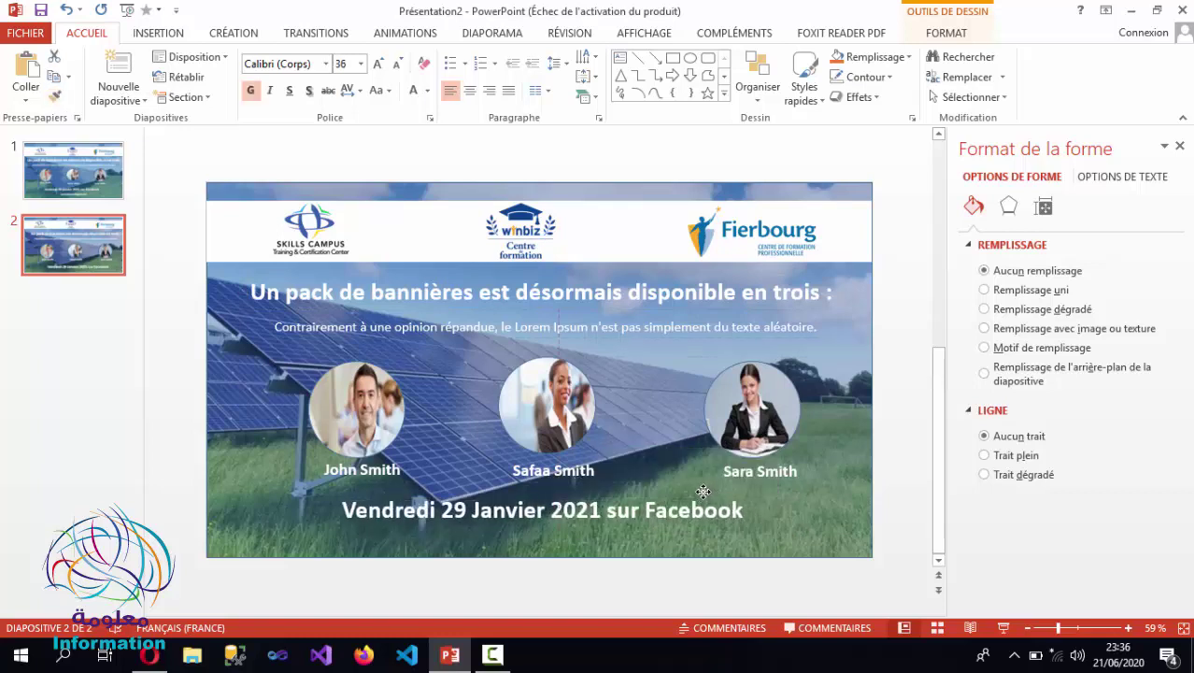
# - Shrink the date line to 28 pt and centre it below the captions
pyautogui.click(699, 494)
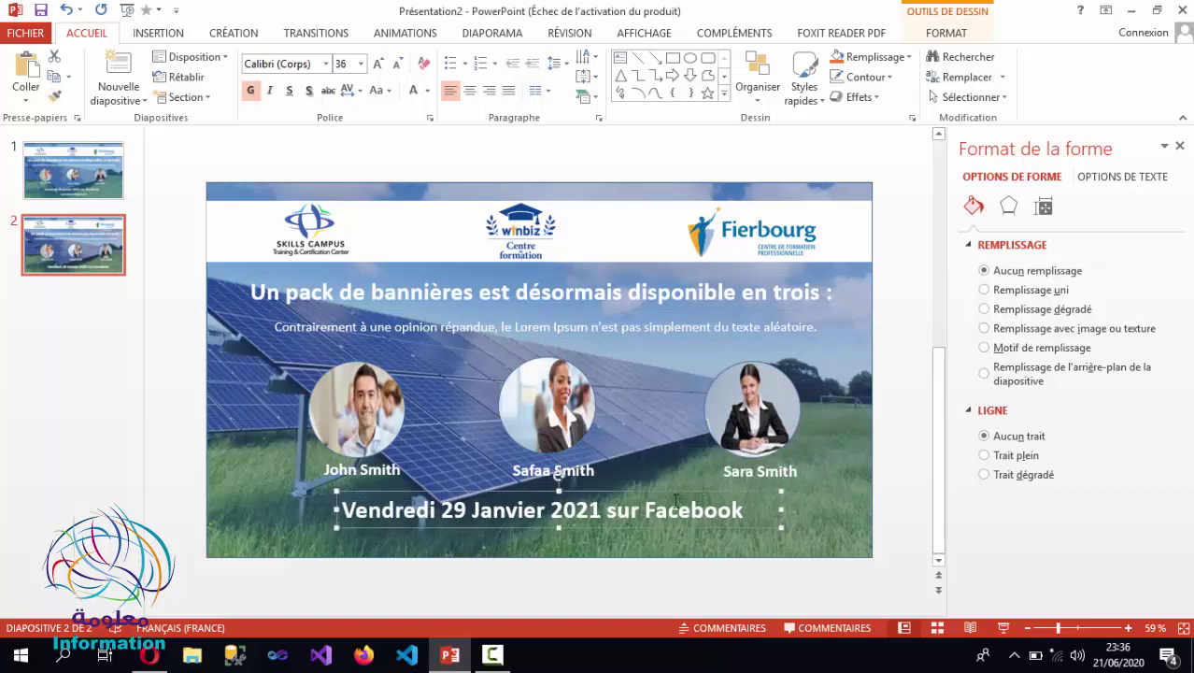
pyautogui.click(398, 65)
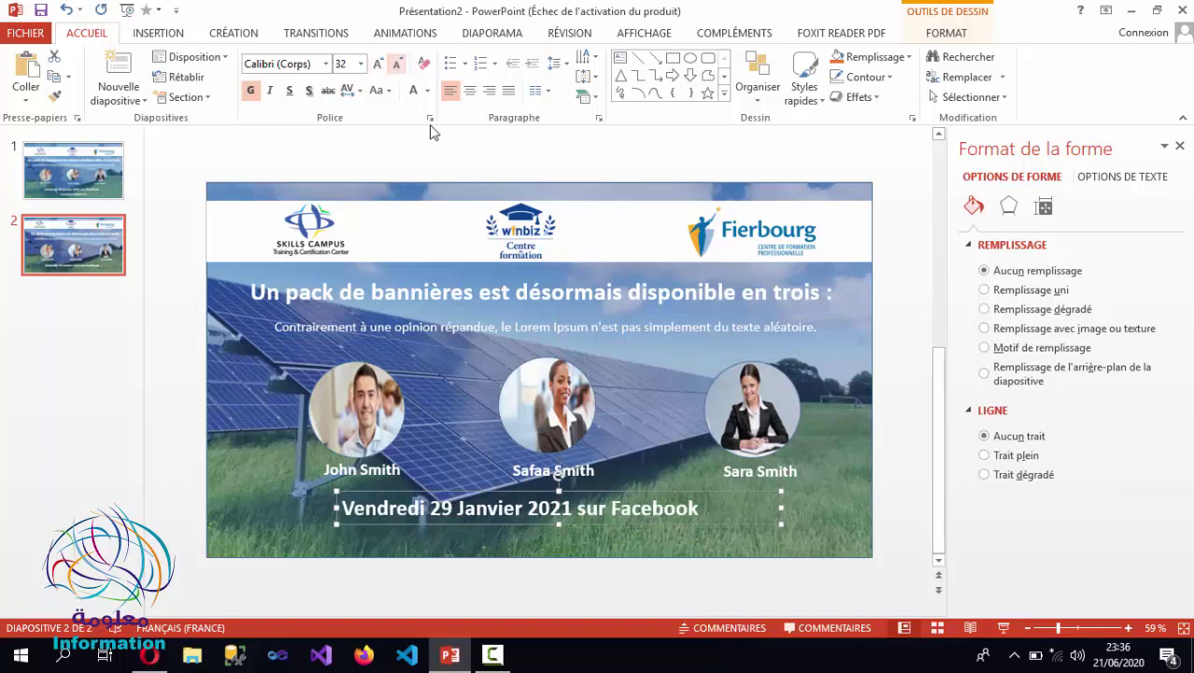
pyautogui.moveTo(651, 493); pyautogui.dragTo(662, 498)
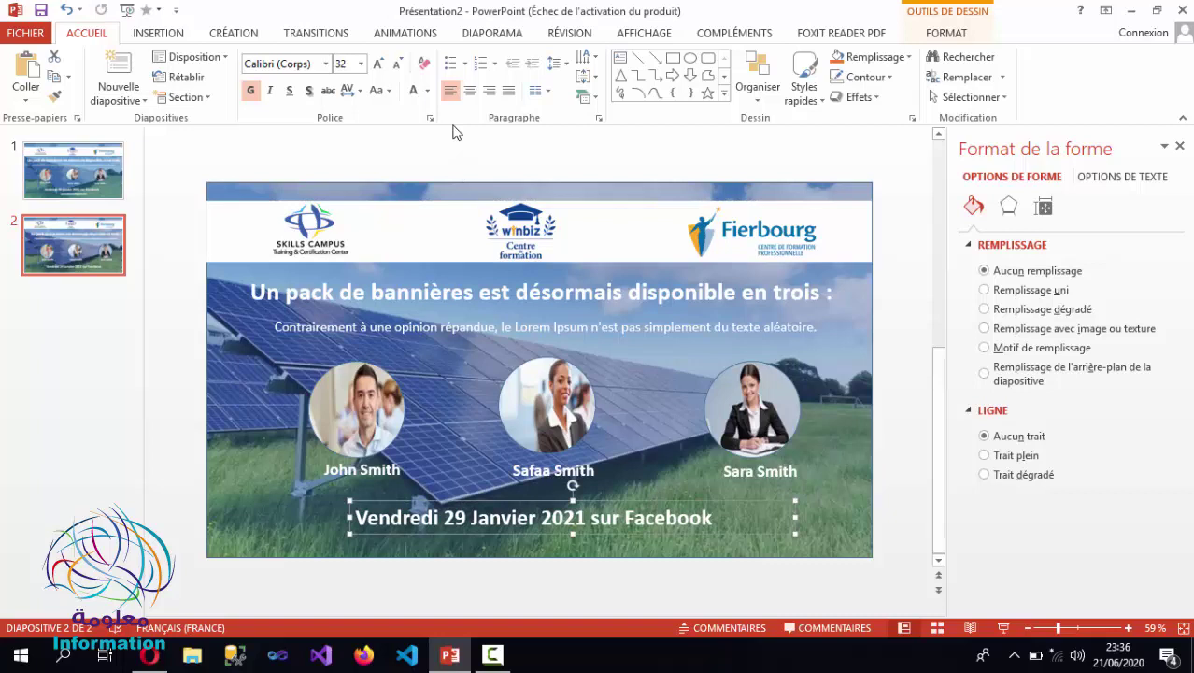
pyautogui.click(397, 72)
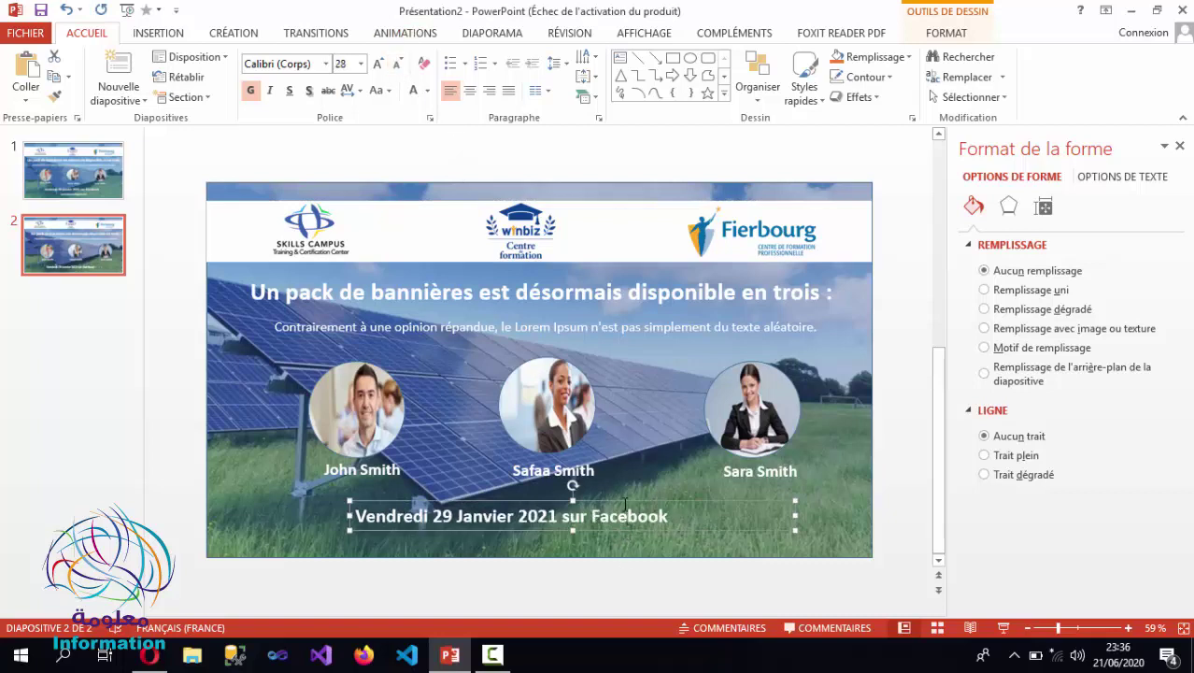
pyautogui.moveTo(623, 510); pyautogui.dragTo(634, 502)
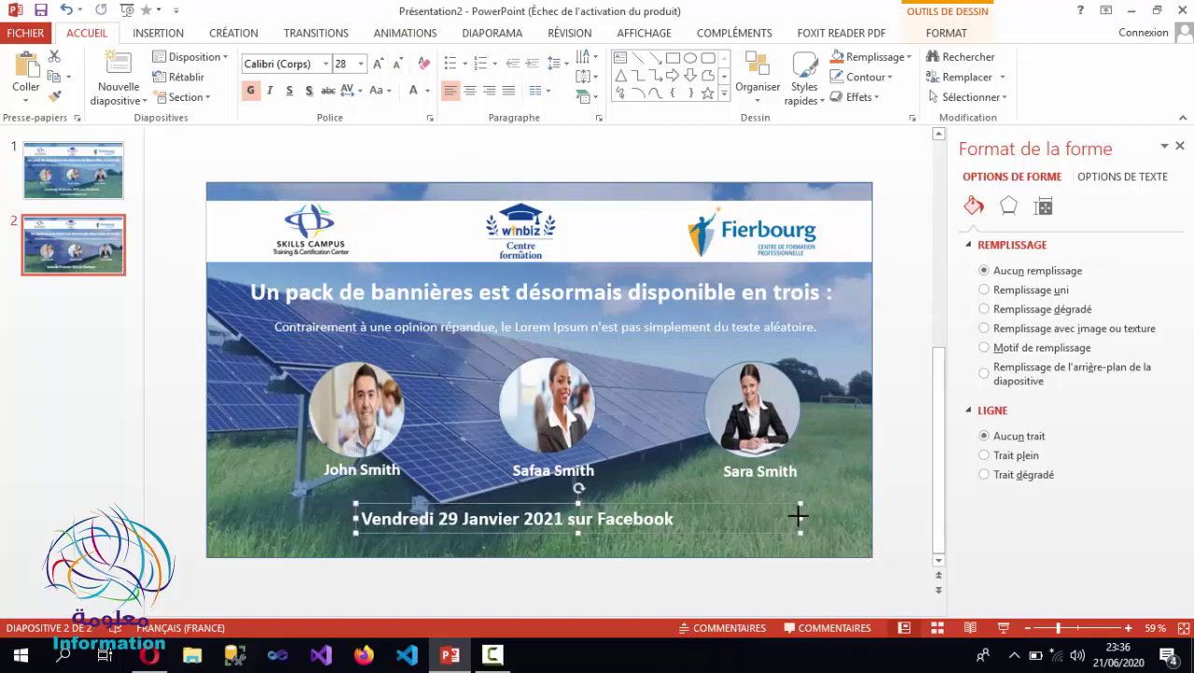
pyautogui.moveTo(798, 515); pyautogui.dragTo(688, 517)
pyautogui.click(654, 500)
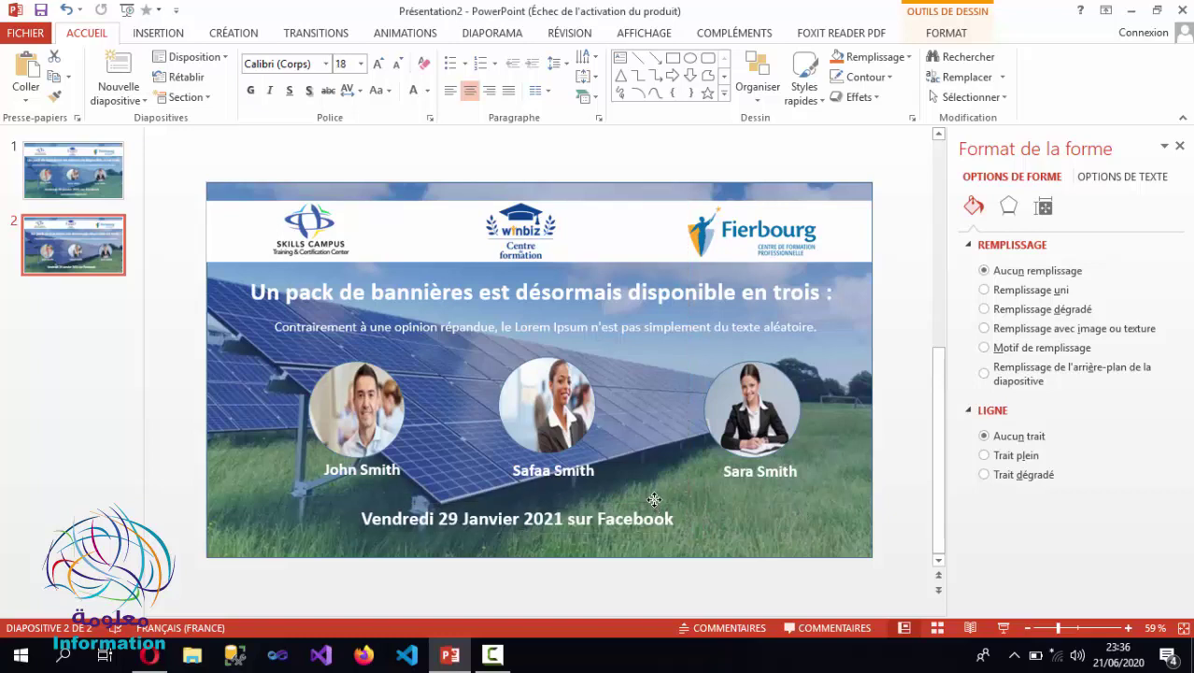
pyautogui.click(654, 500)
pyautogui.click(642, 509)
pyautogui.moveTo(645, 503); pyautogui.dragTo(679, 504)
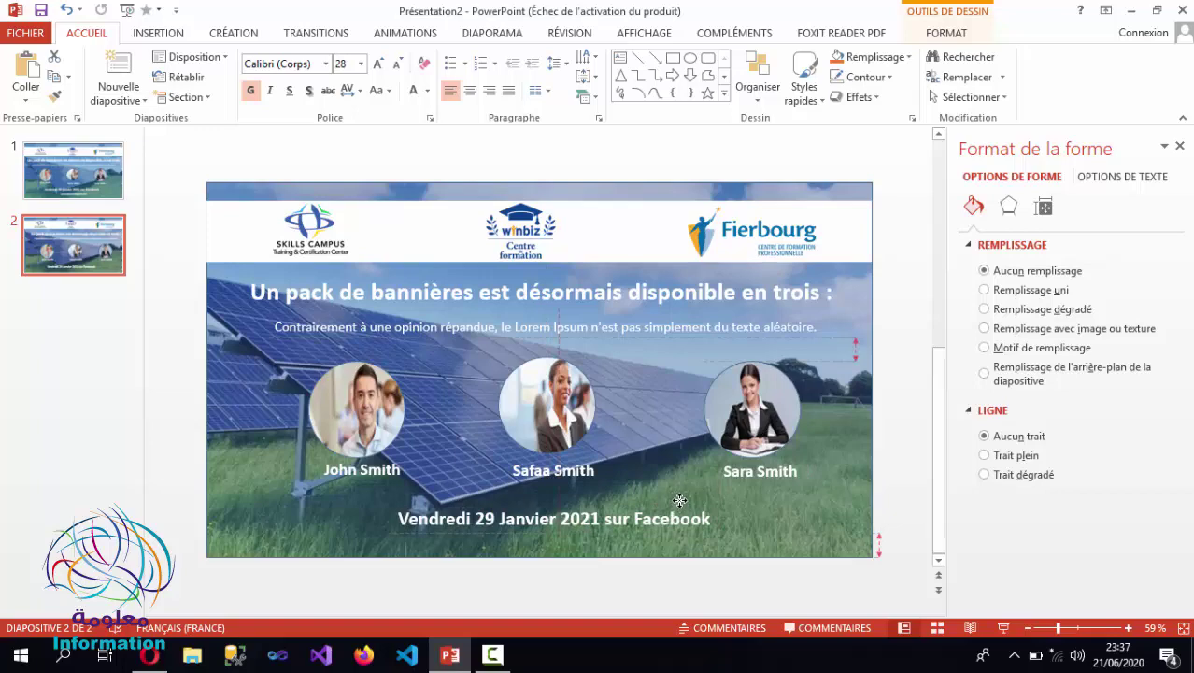
pyautogui.click(160, 187)
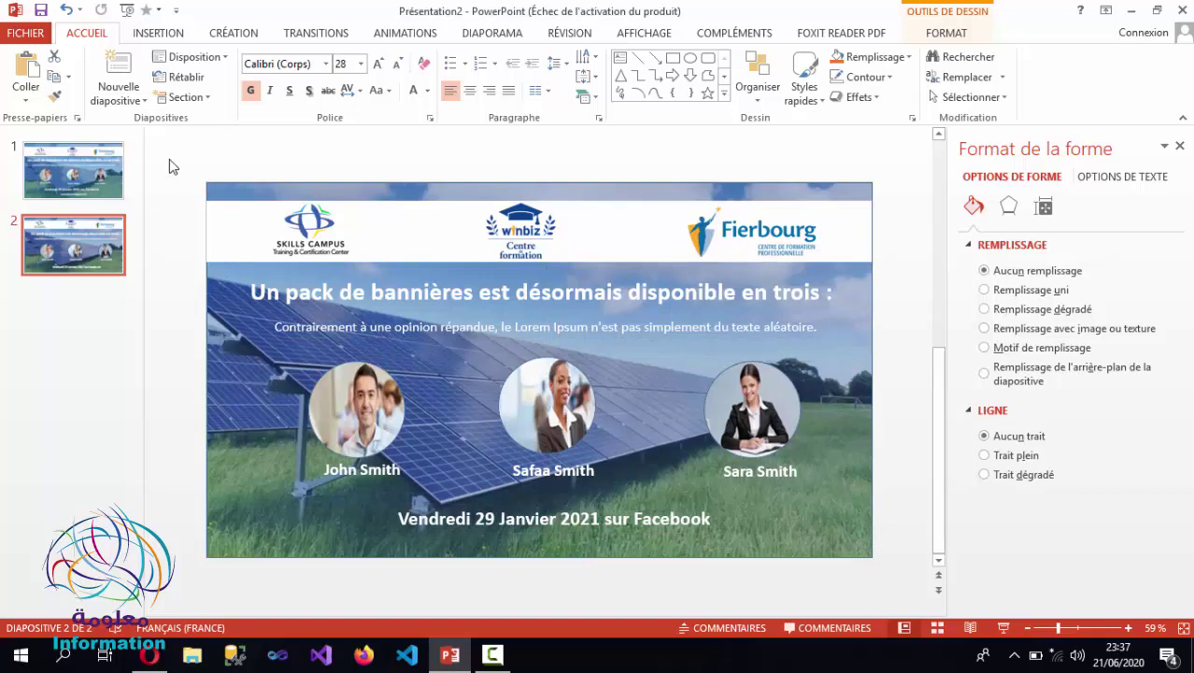
pyautogui.click(170, 35)
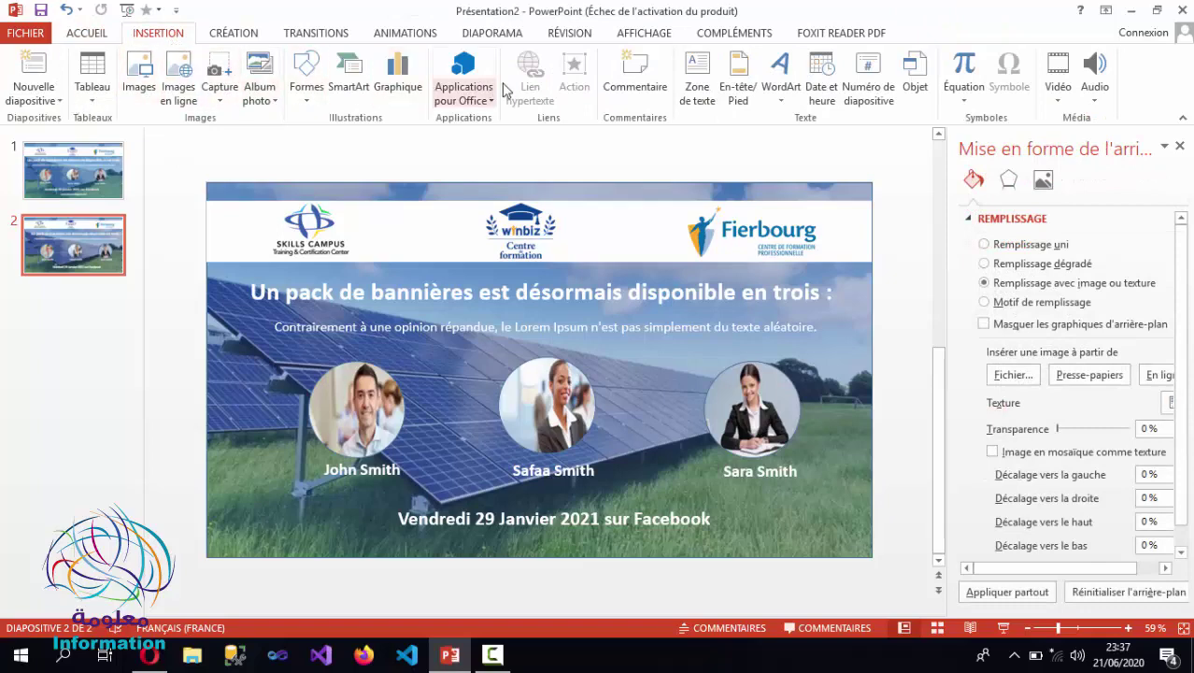
pyautogui.click(308, 94)
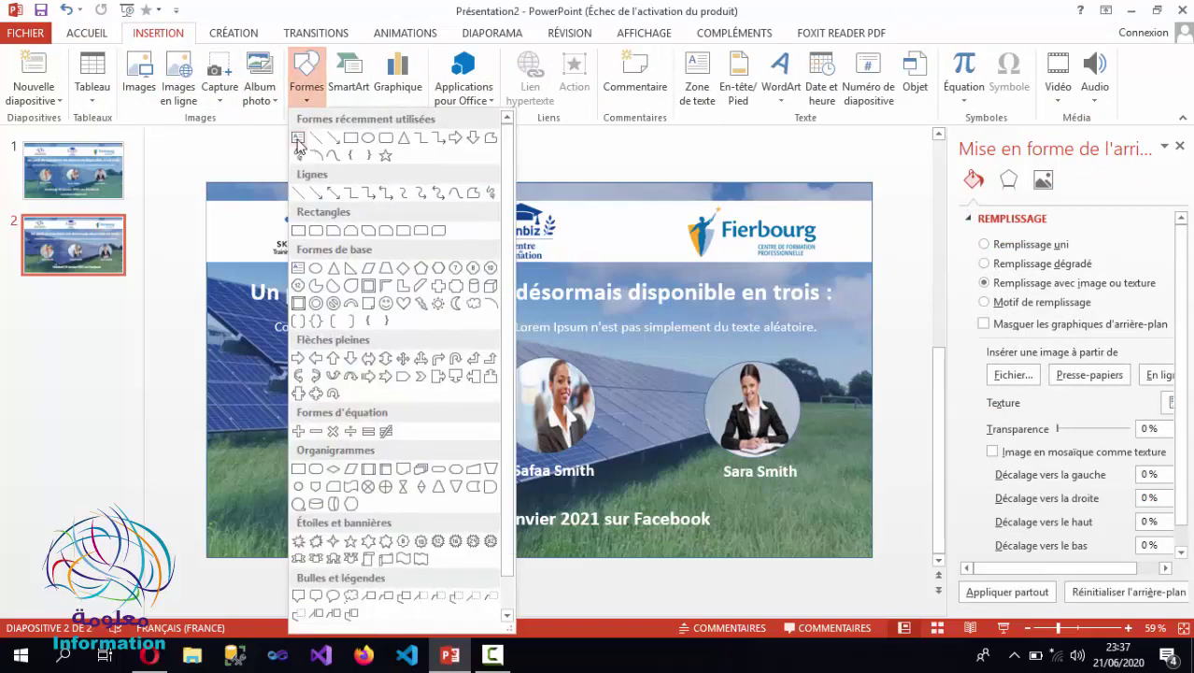
pyautogui.click(299, 142)
pyautogui.moveTo(356, 544); pyautogui.dragTo(571, 565)
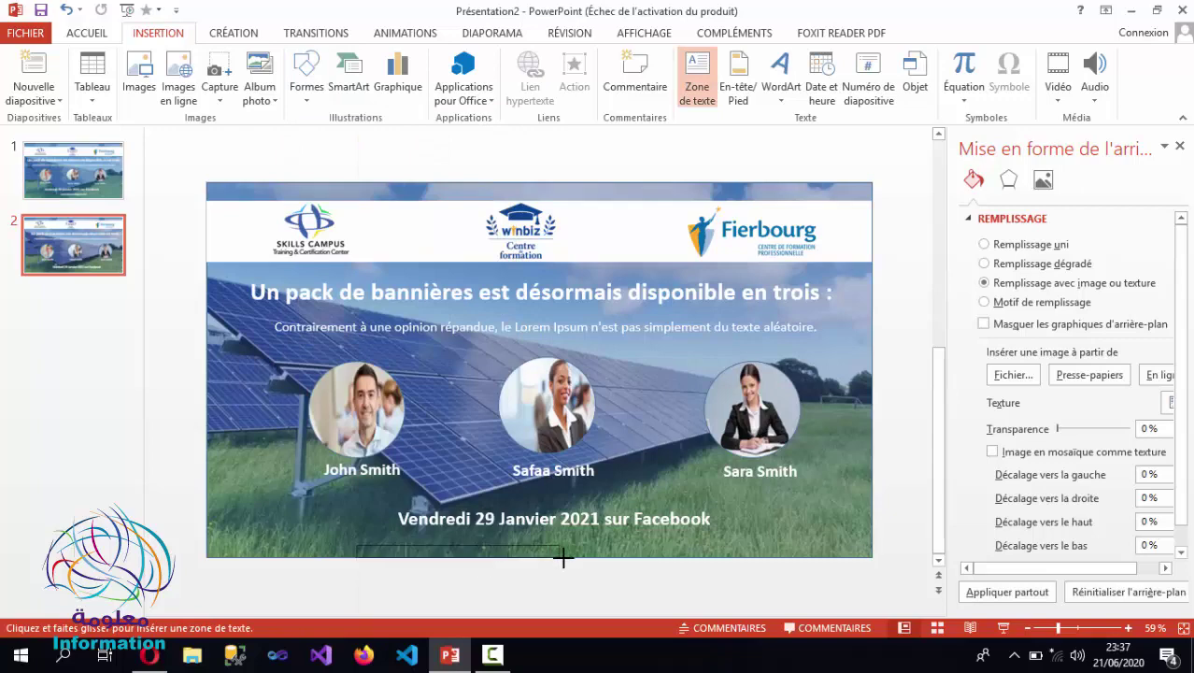
pyautogui.write('www')
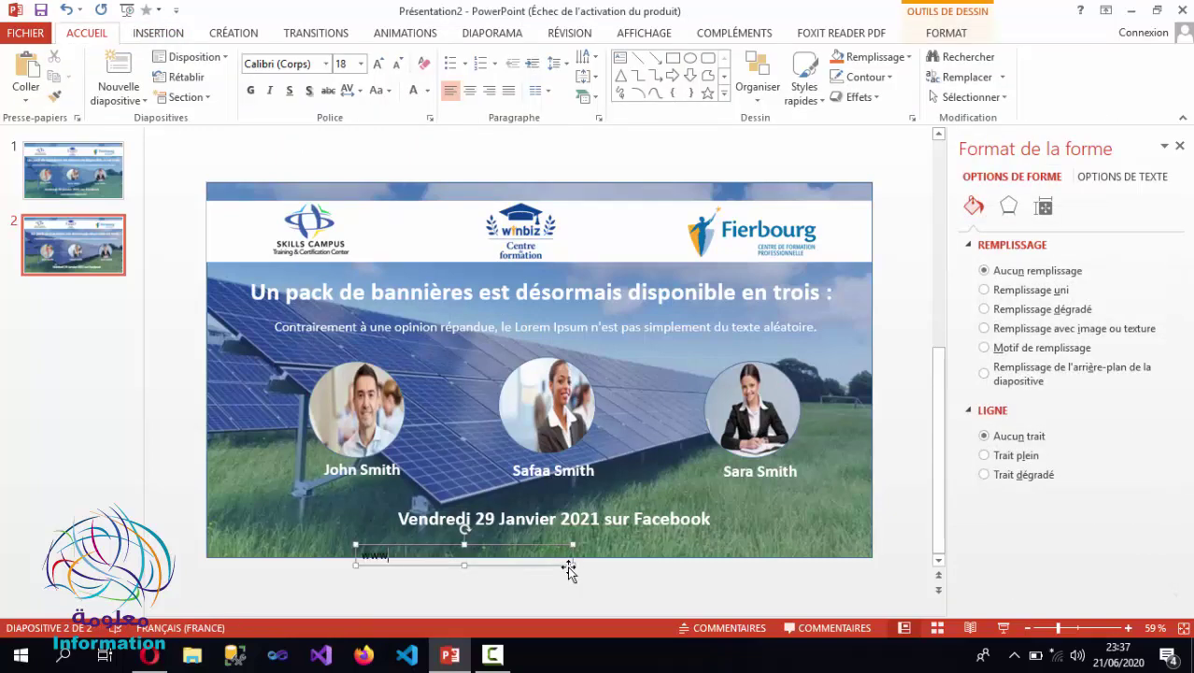
pyautogui.write('.')
pyautogui.write('m')
pyautogui.write('.')
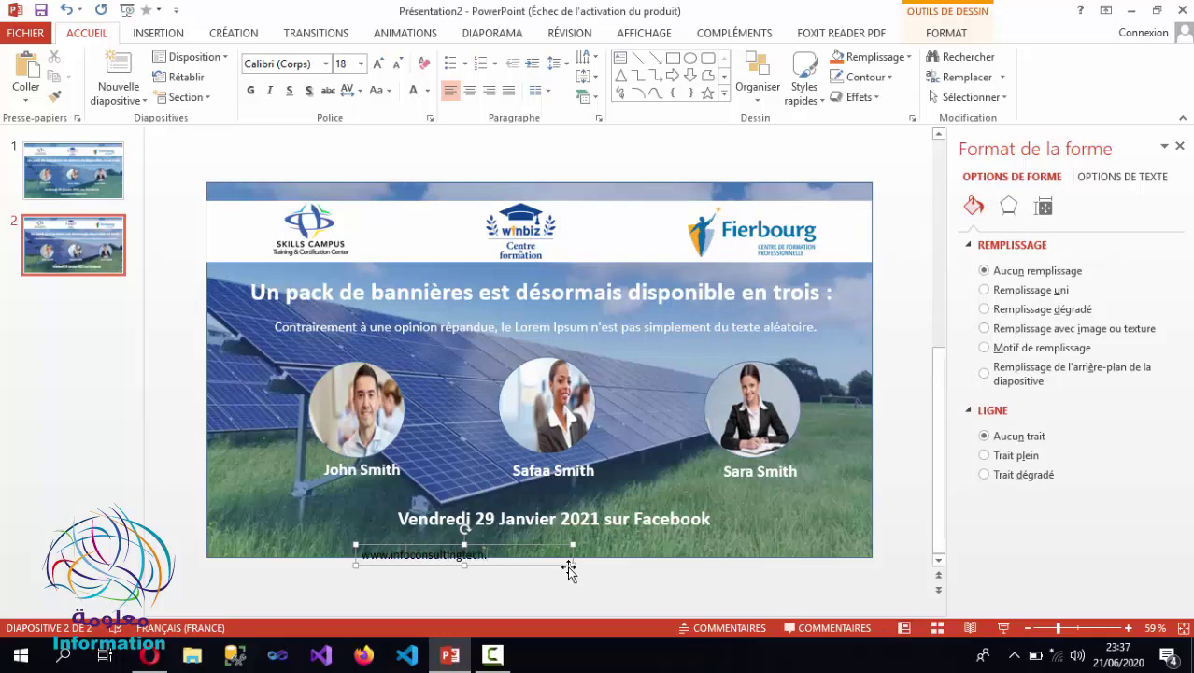
pyautogui.write('com')
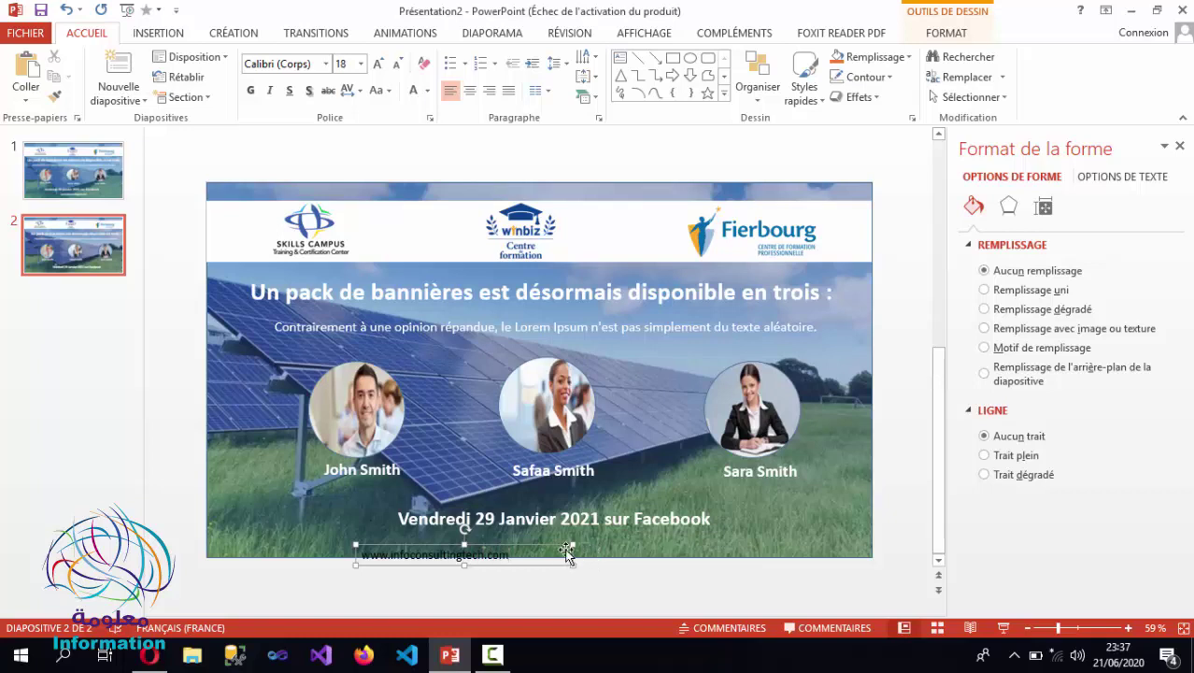
pyautogui.moveTo(556, 551); pyautogui.dragTo(681, 534)
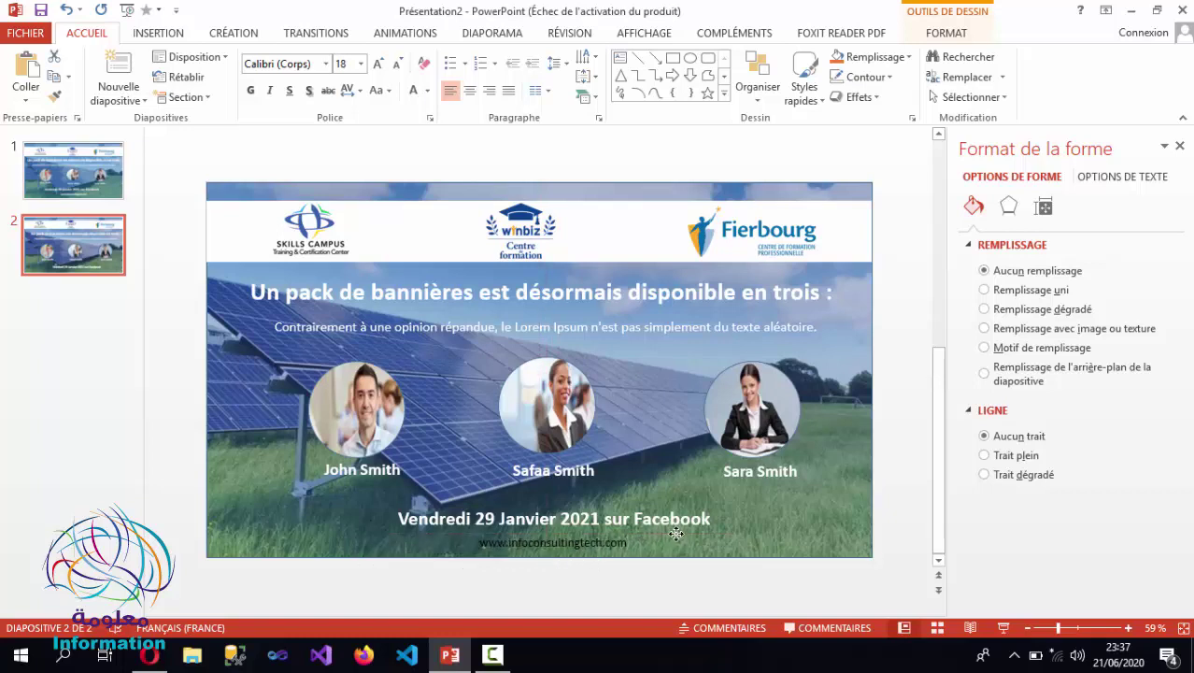
# - Give the website URL text a light theme font colour
pyautogui.click(631, 542)
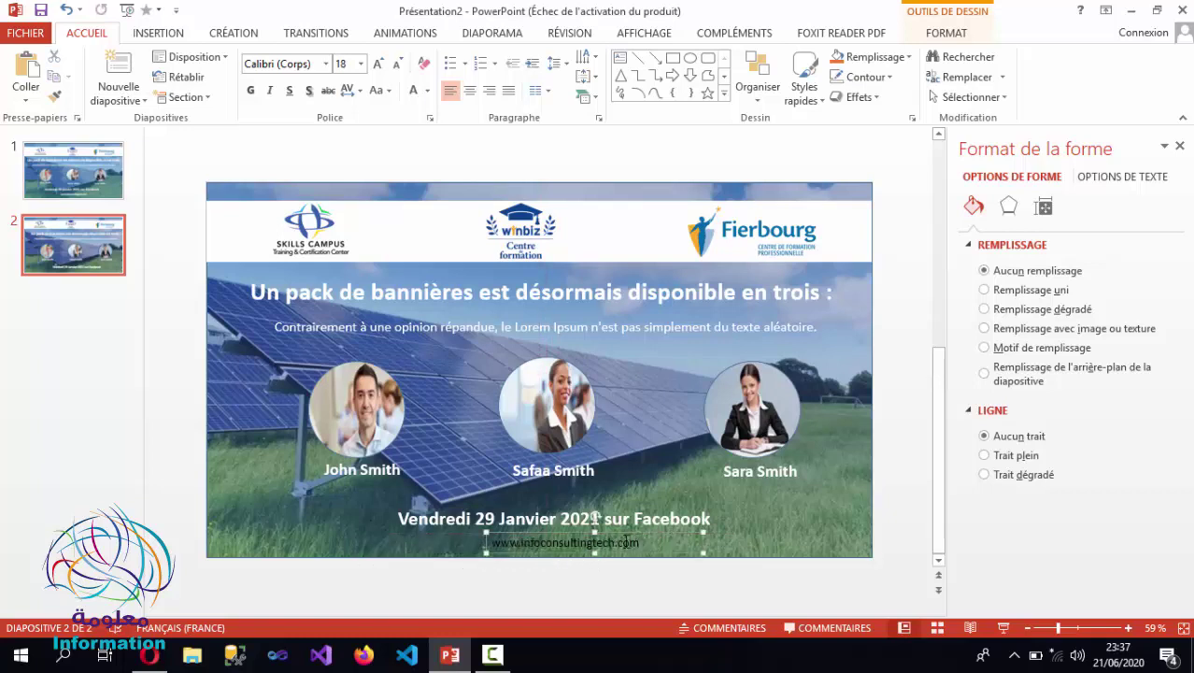
pyautogui.tripleClick(626, 542)
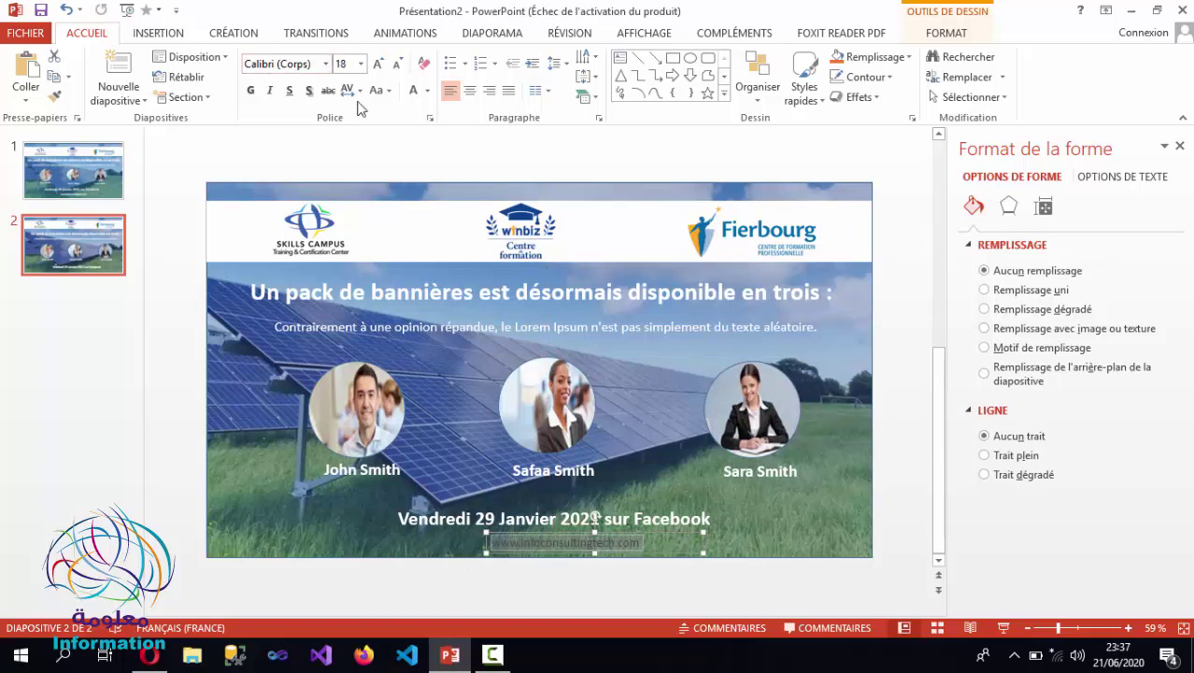
pyautogui.click(426, 90)
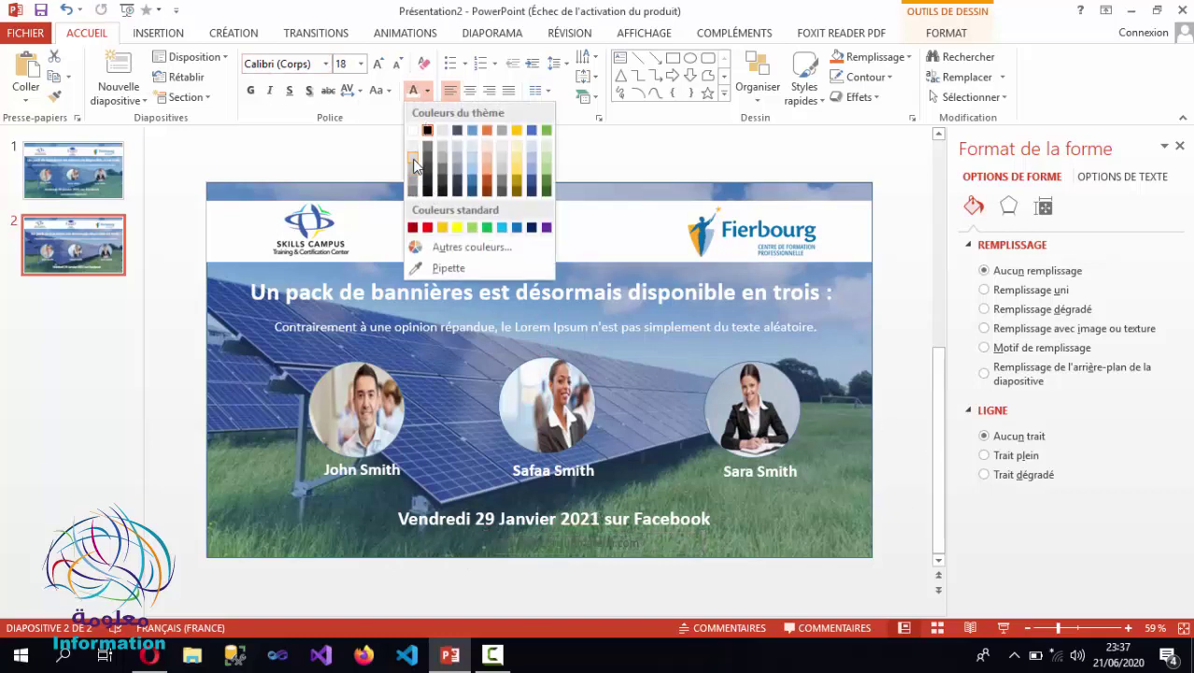
pyautogui.click(416, 166)
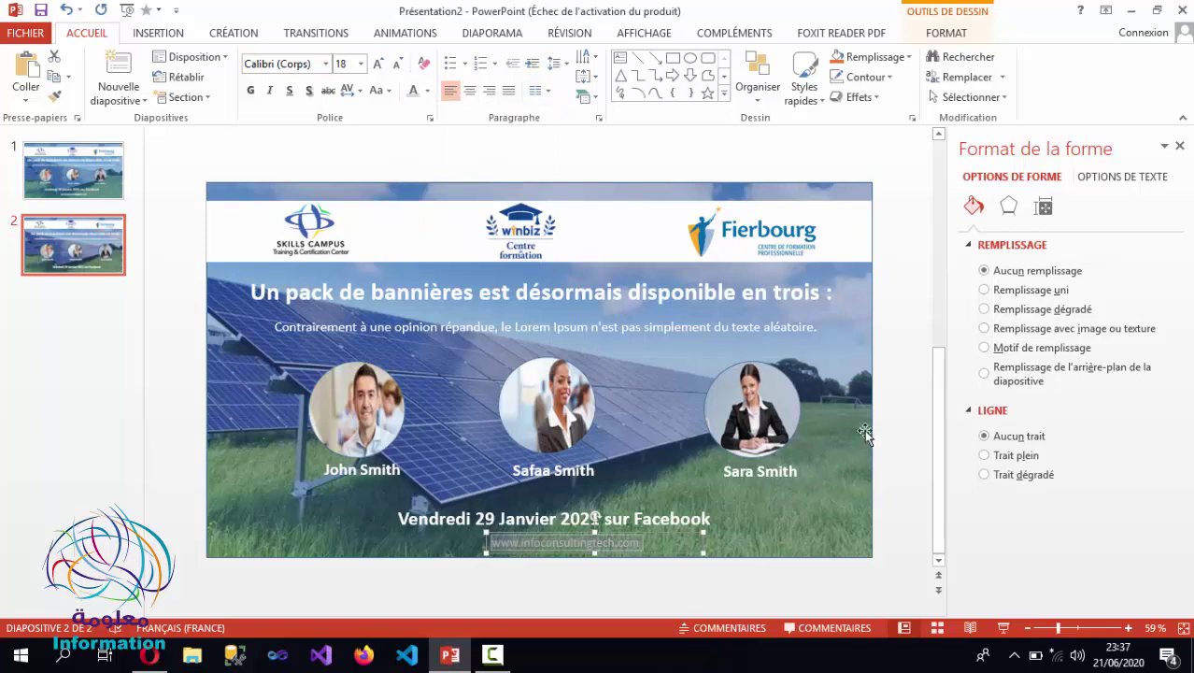
pyautogui.click(897, 355)
# - Select the whole subtitle line beneath the headline
pyautogui.click(748, 327)
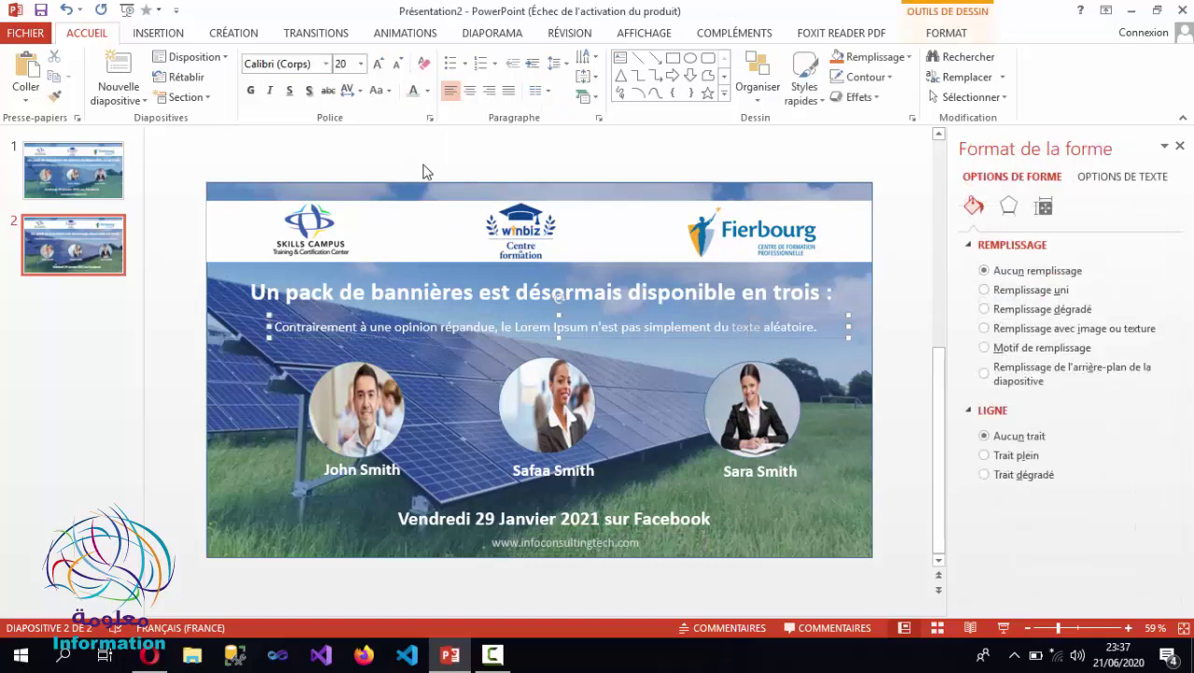
pyautogui.tripleClick(436, 327)
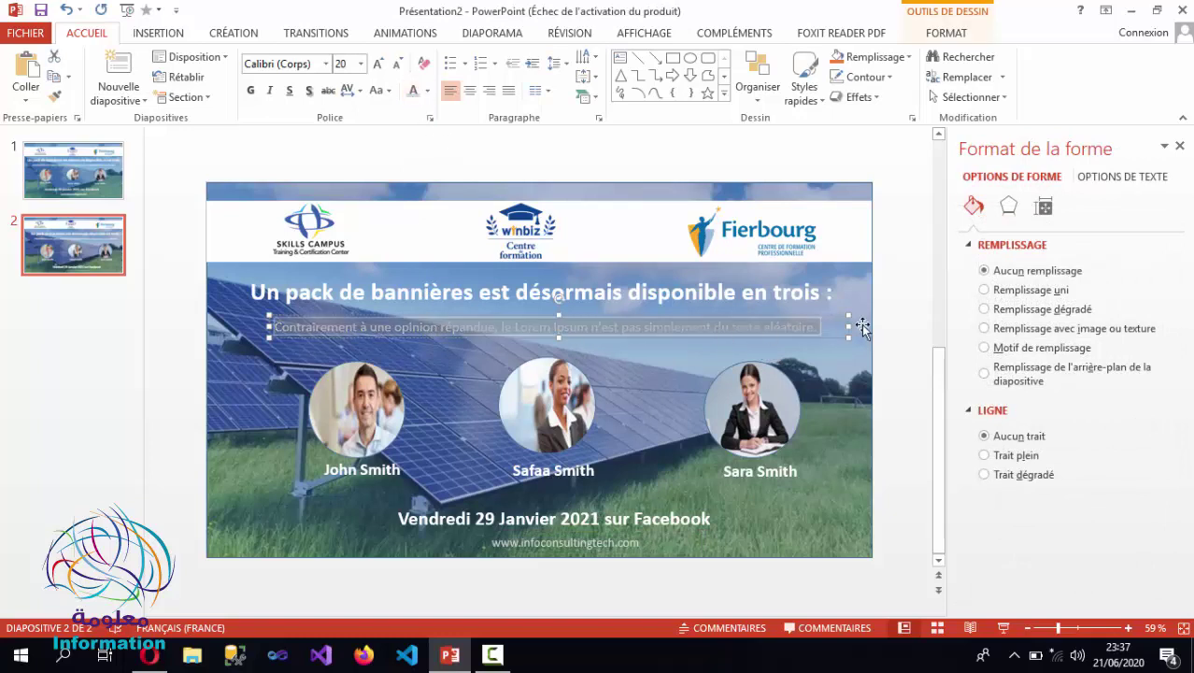
pyautogui.click(895, 314)
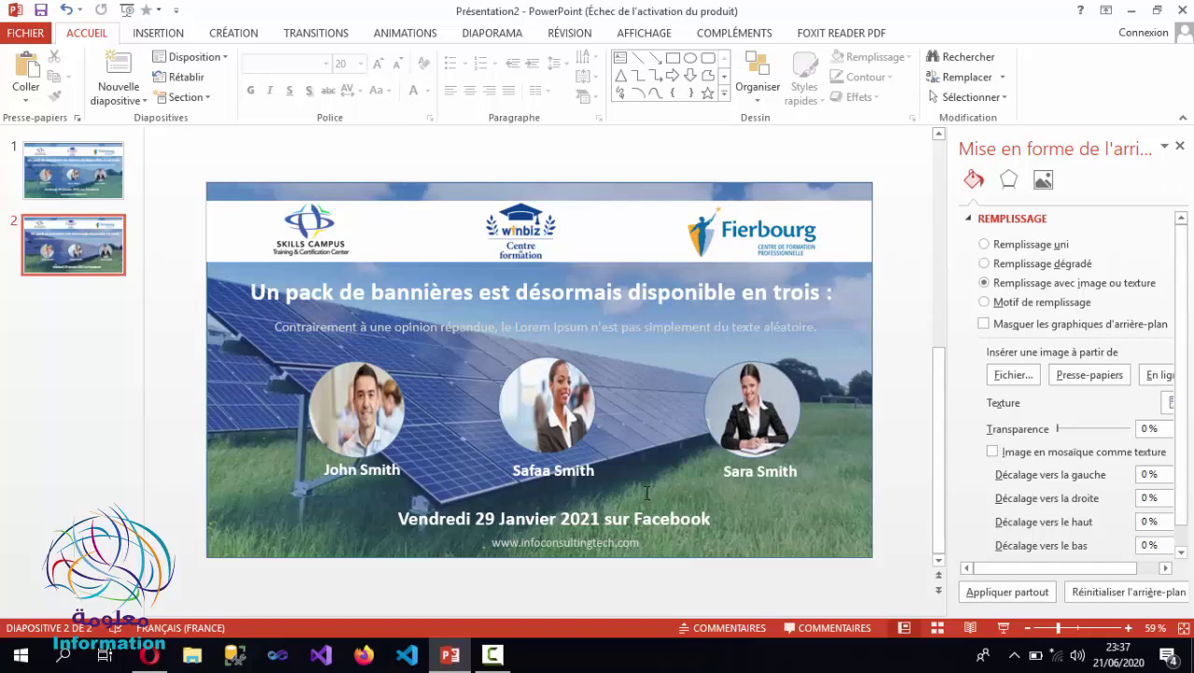
# - Save As in JPEG format into the desktop's powerpoint flyer folder
pyautogui.click(29, 32)
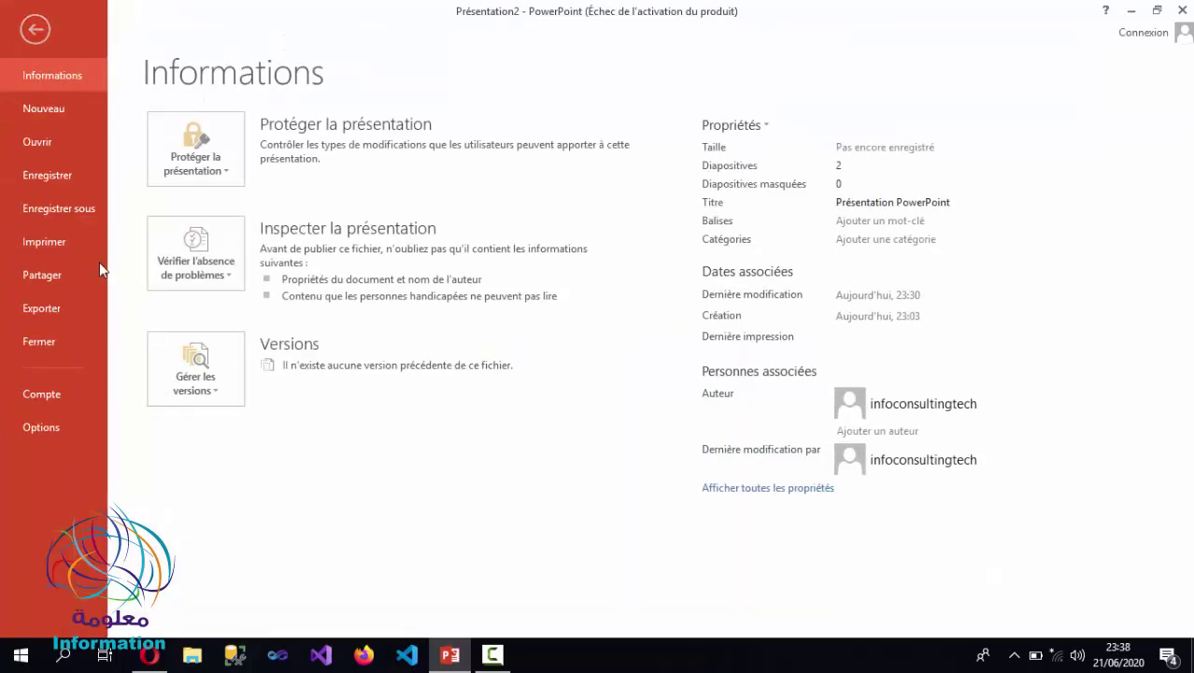
pyautogui.click(76, 208)
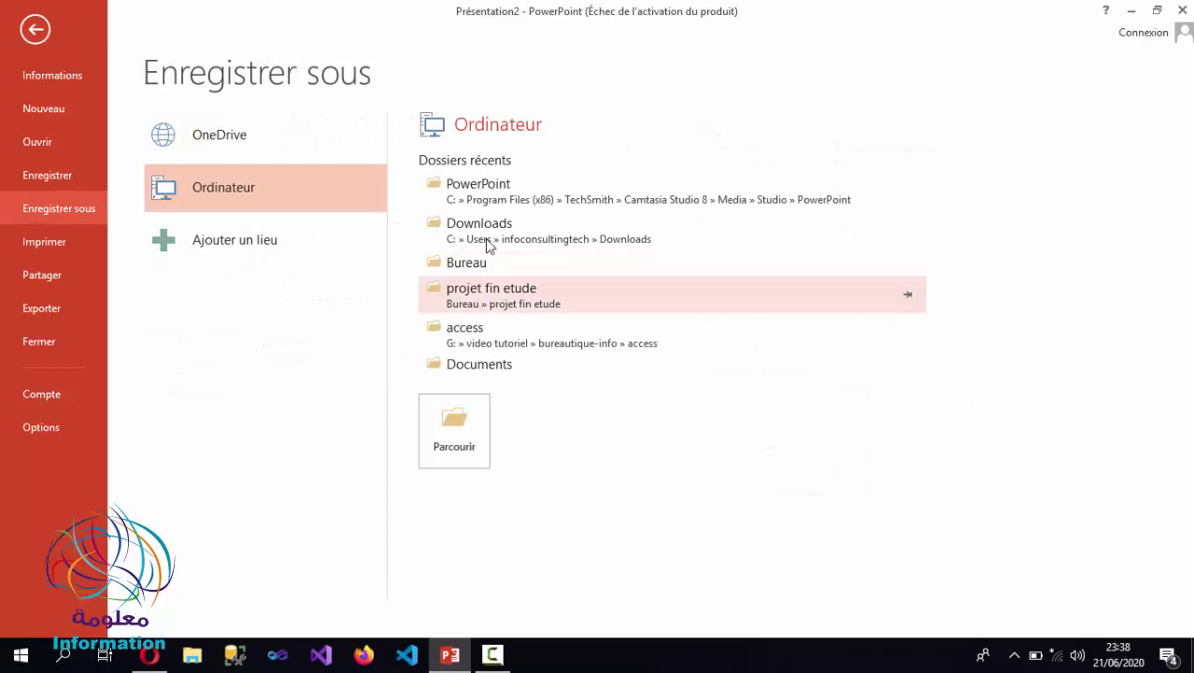
pyautogui.click(472, 271)
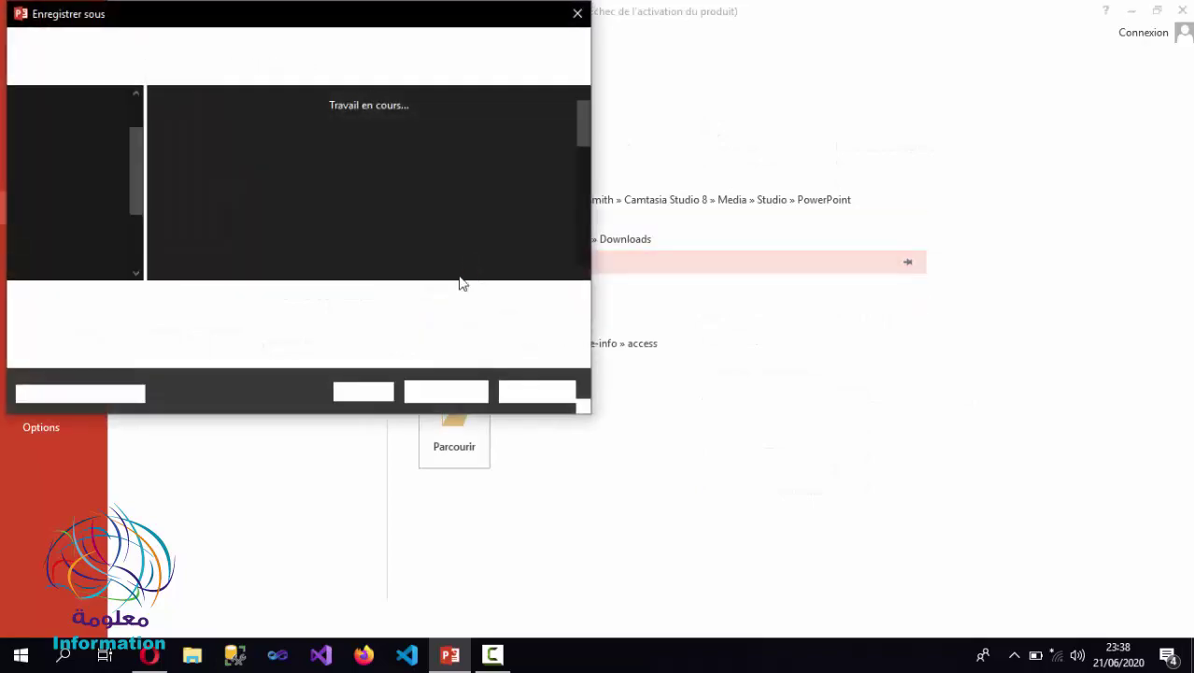
pyautogui.click(202, 322)
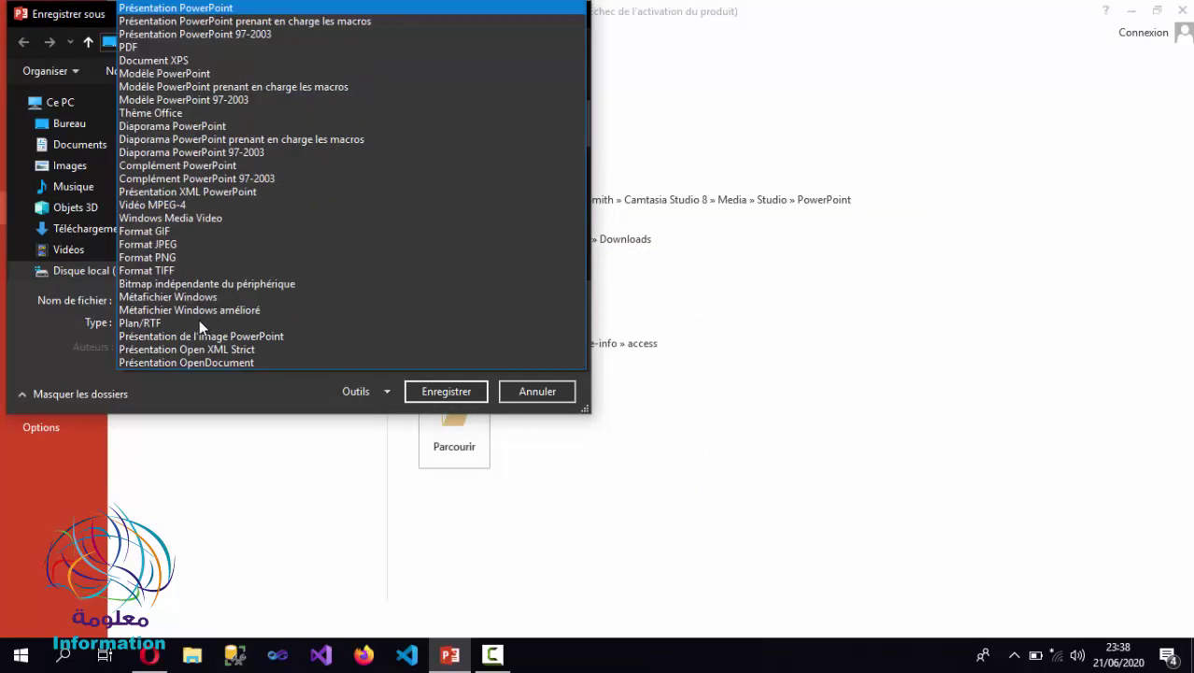
pyautogui.click(171, 248)
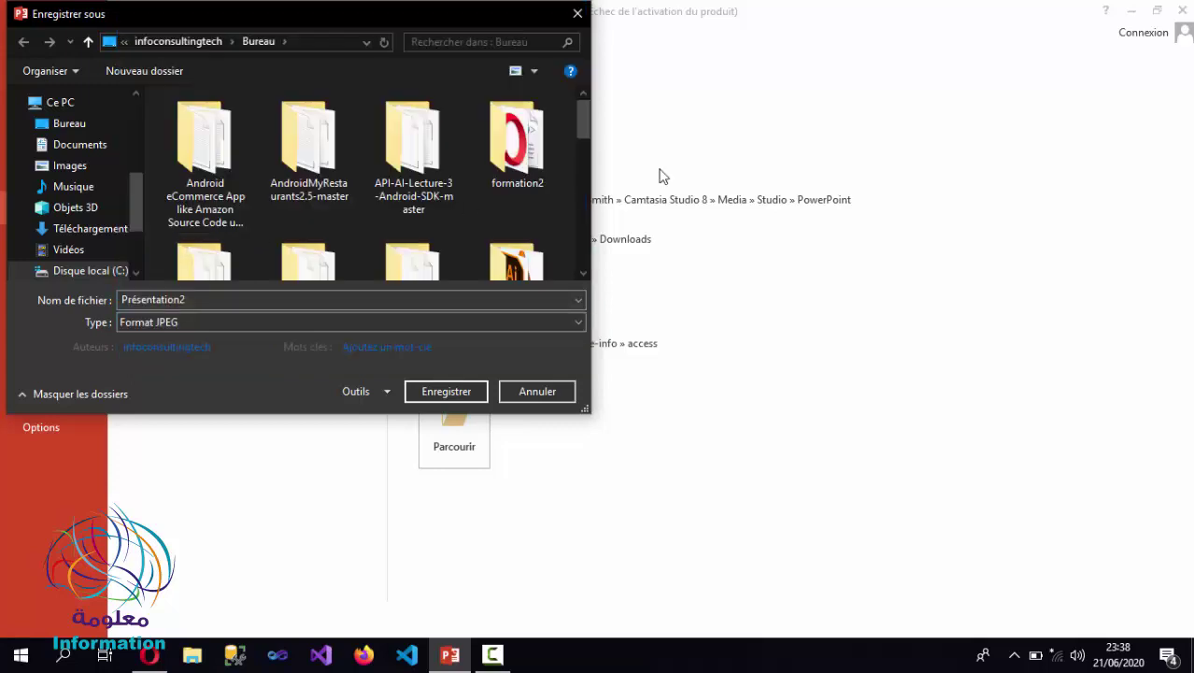
pyautogui.moveTo(581, 129); pyautogui.dragTo(580, 170)
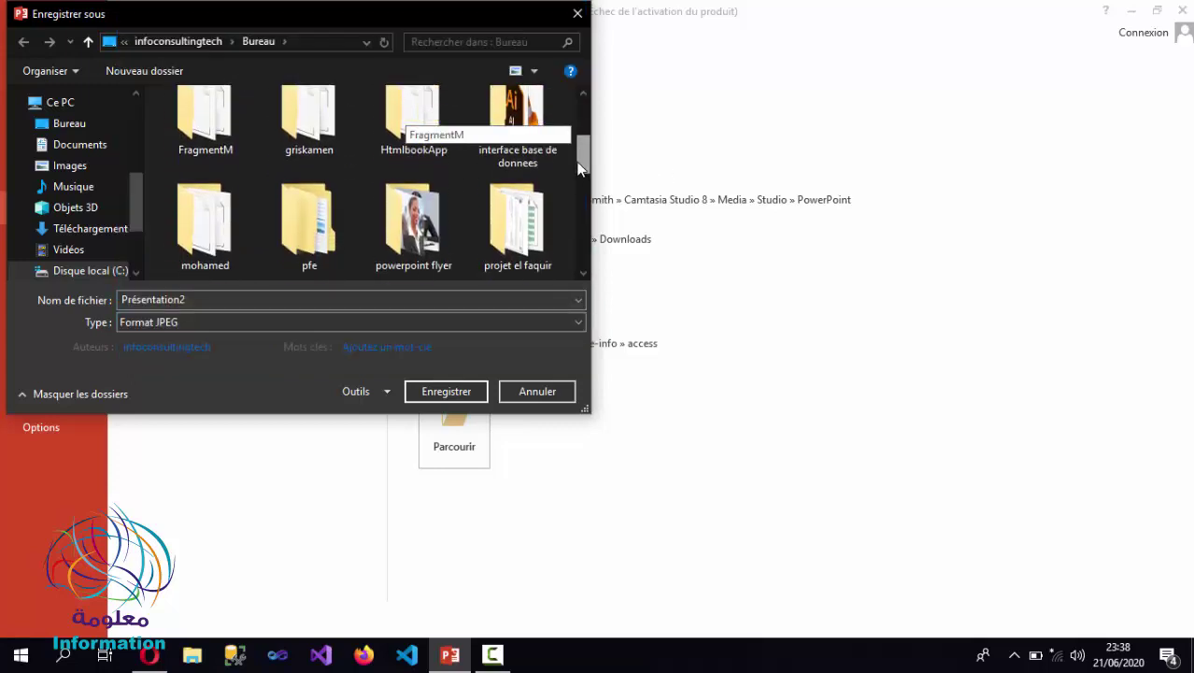
pyautogui.doubleClick(444, 187)
# - Name the export 'flayer' and export all slides as JPEG images
pyautogui.doubleClick(198, 300)
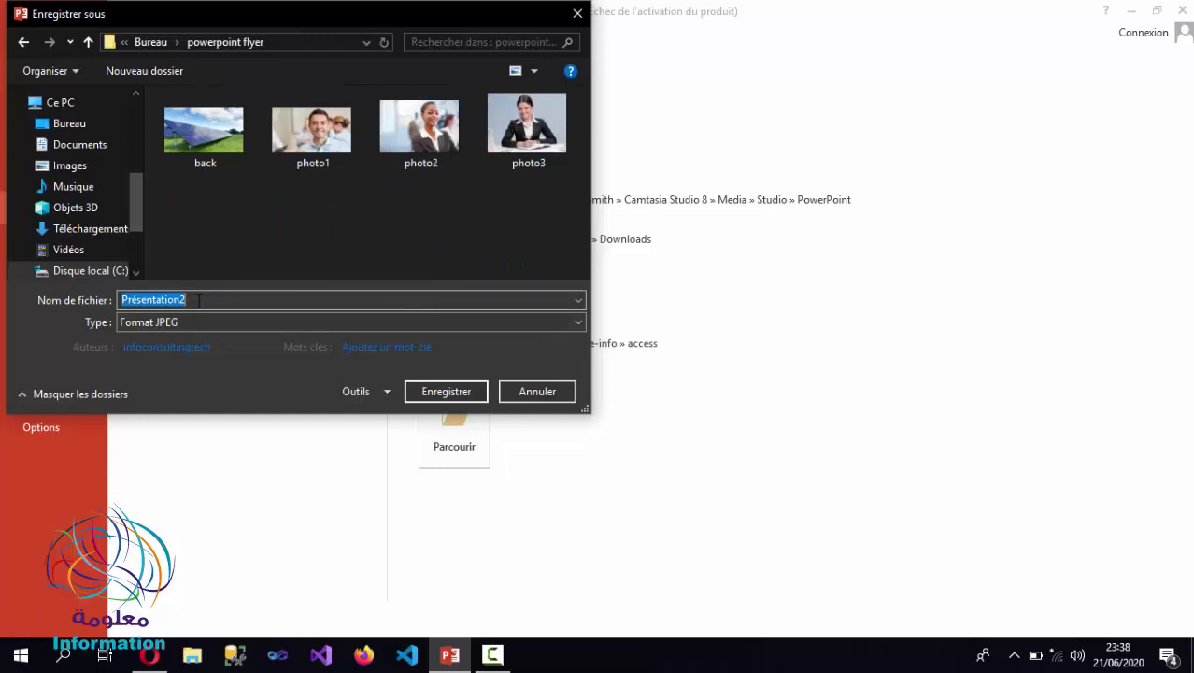
pyautogui.write('fla')
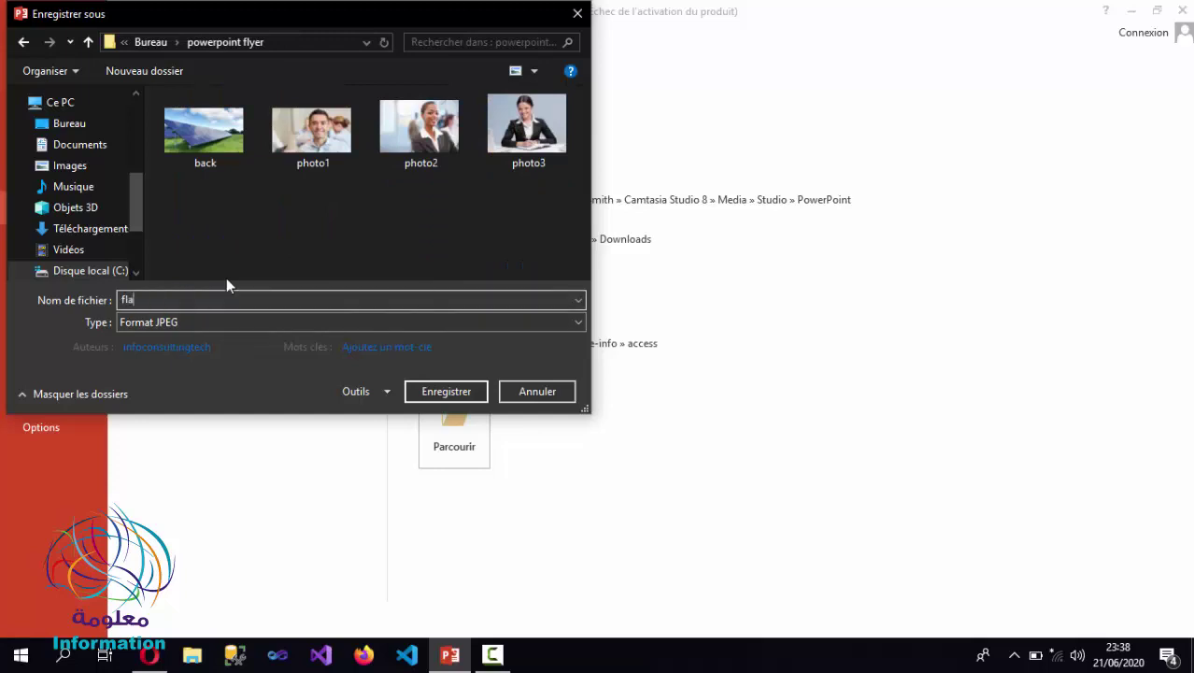
pyautogui.write('yer')
pyautogui.click(449, 385)
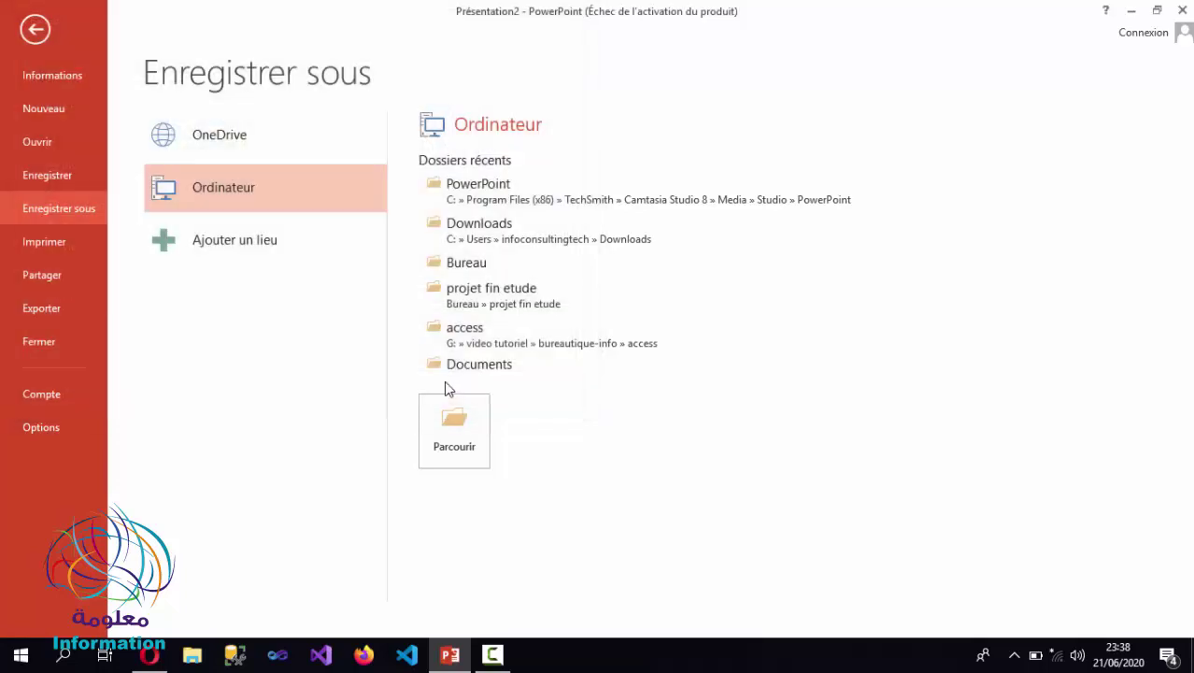
pyautogui.click(469, 382)
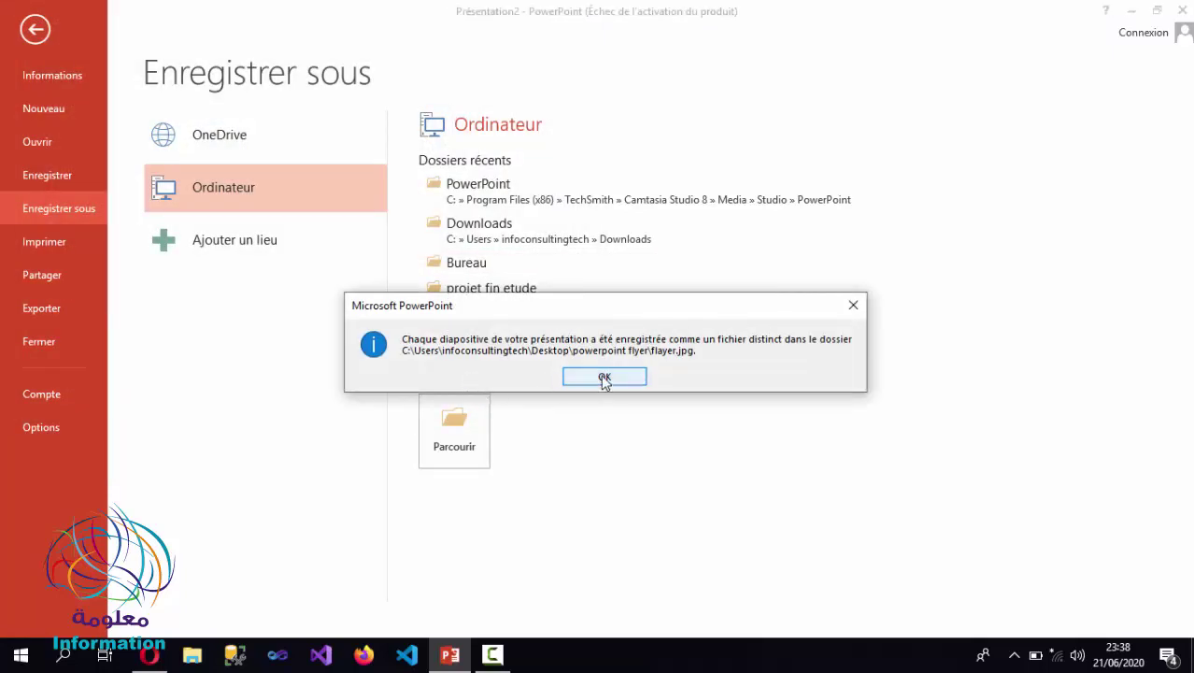
pyautogui.click(602, 376)
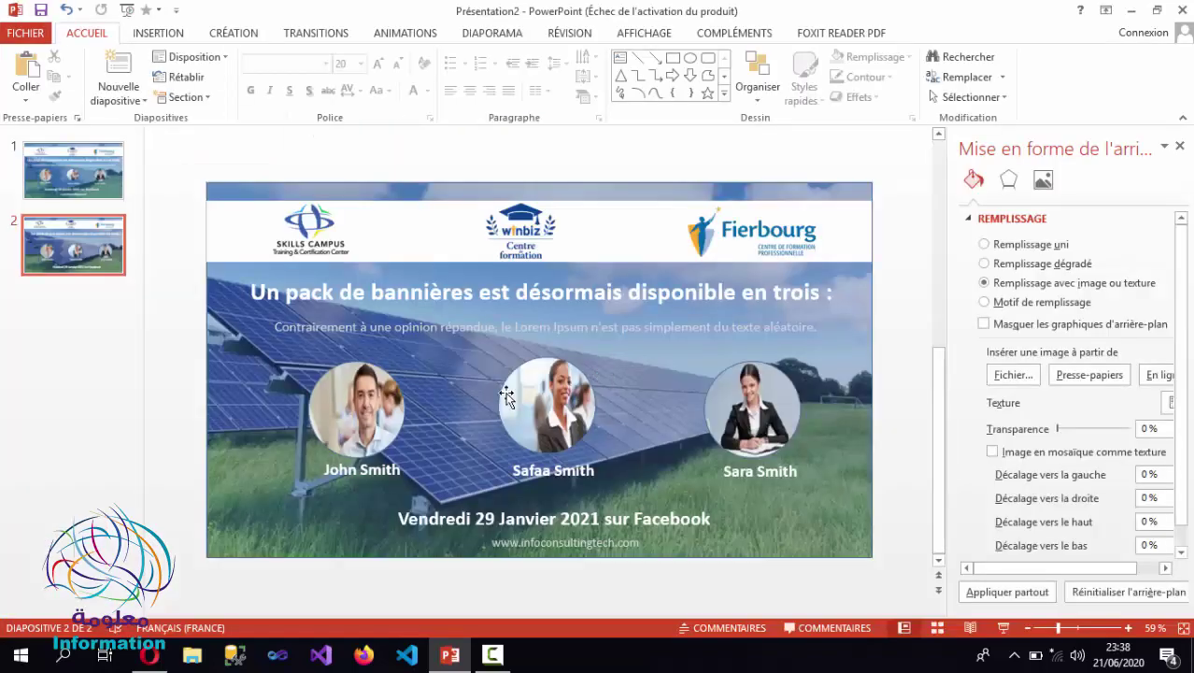
pyautogui.click(188, 652)
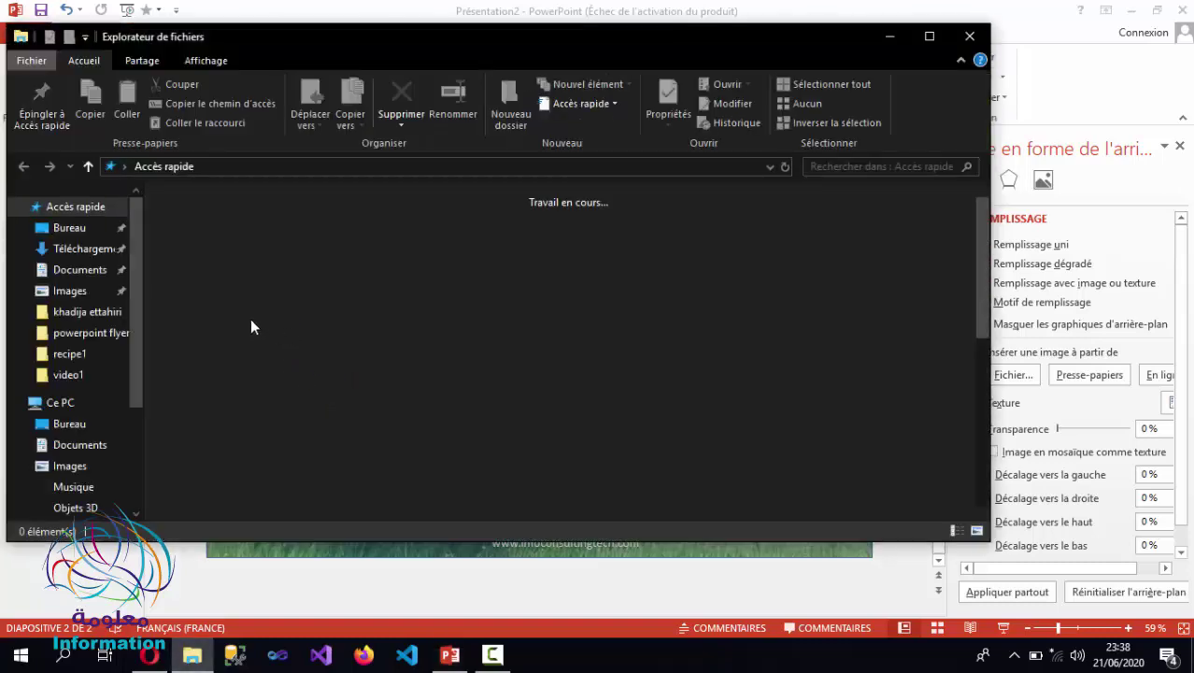
pyautogui.click(108, 342)
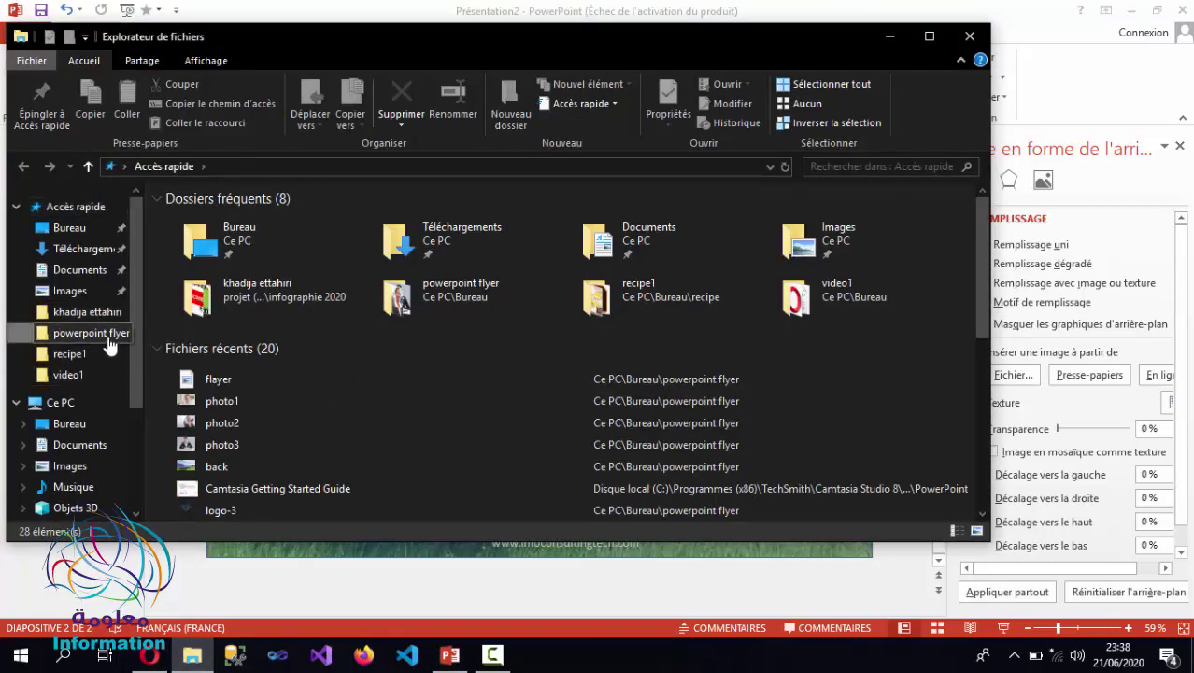
pyautogui.click(108, 340)
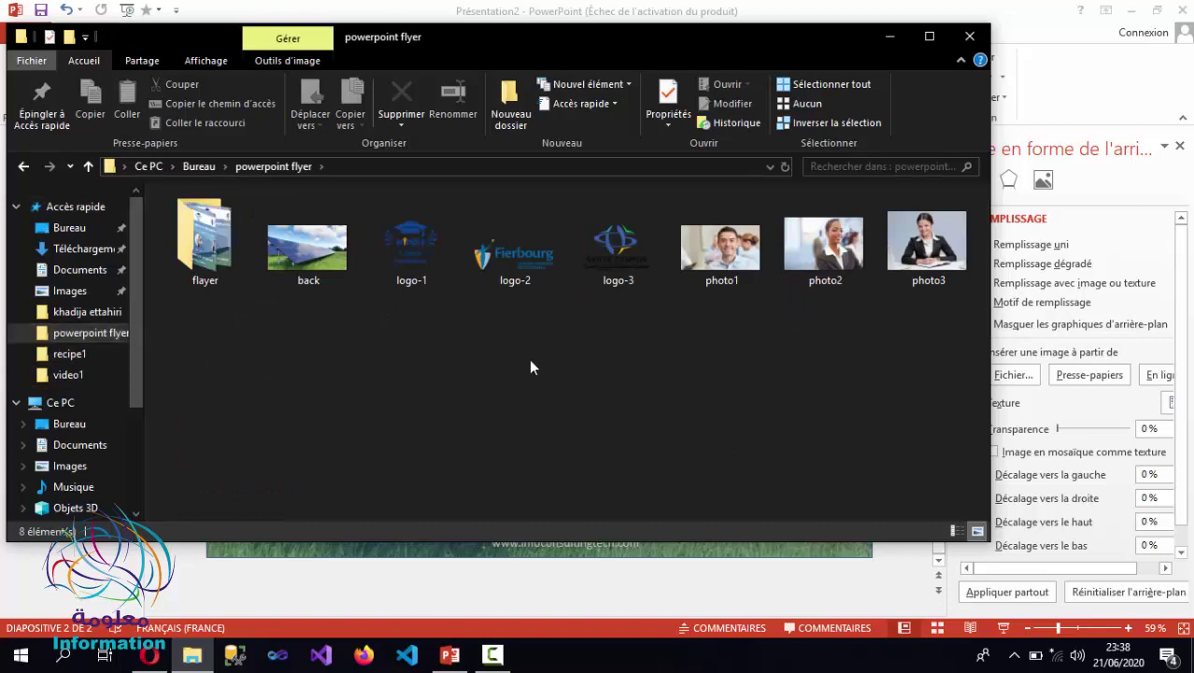
pyautogui.click(221, 271)
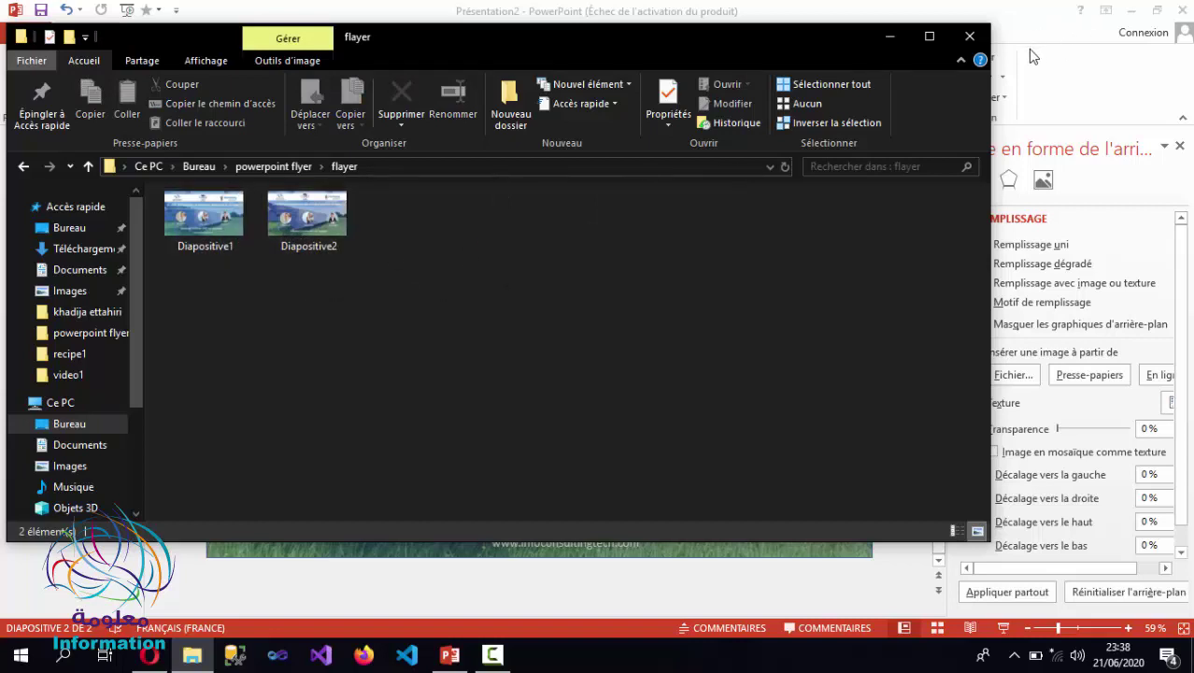
pyautogui.click(958, 44)
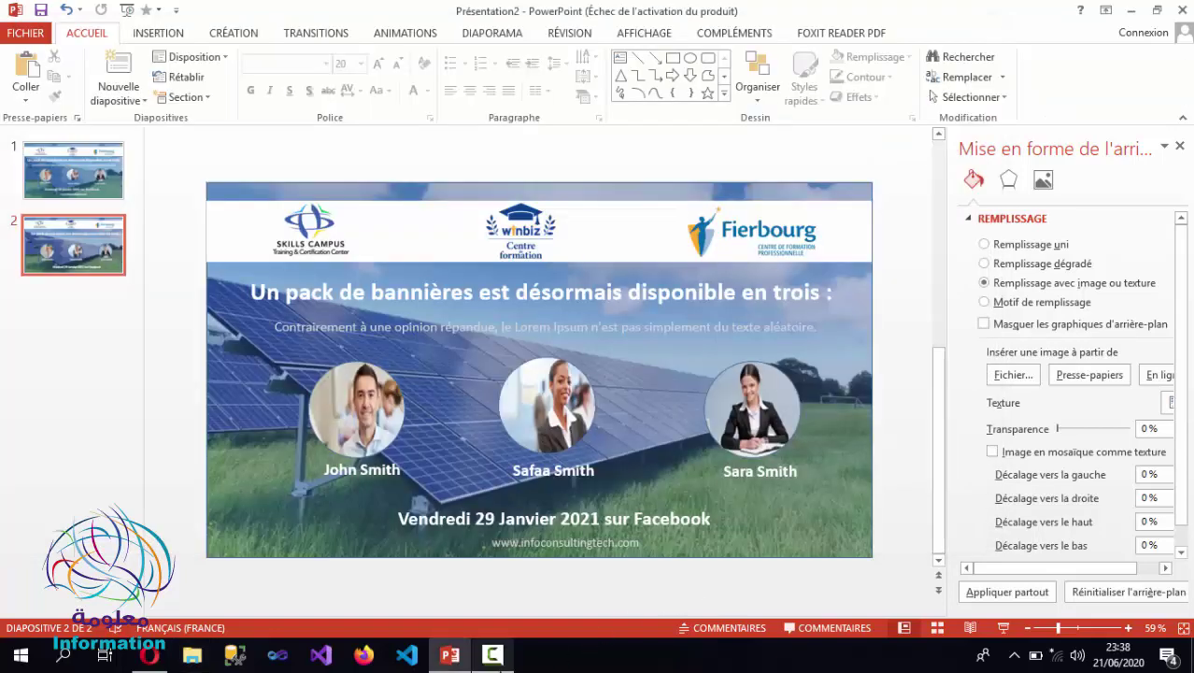
pyautogui.click(495, 656)
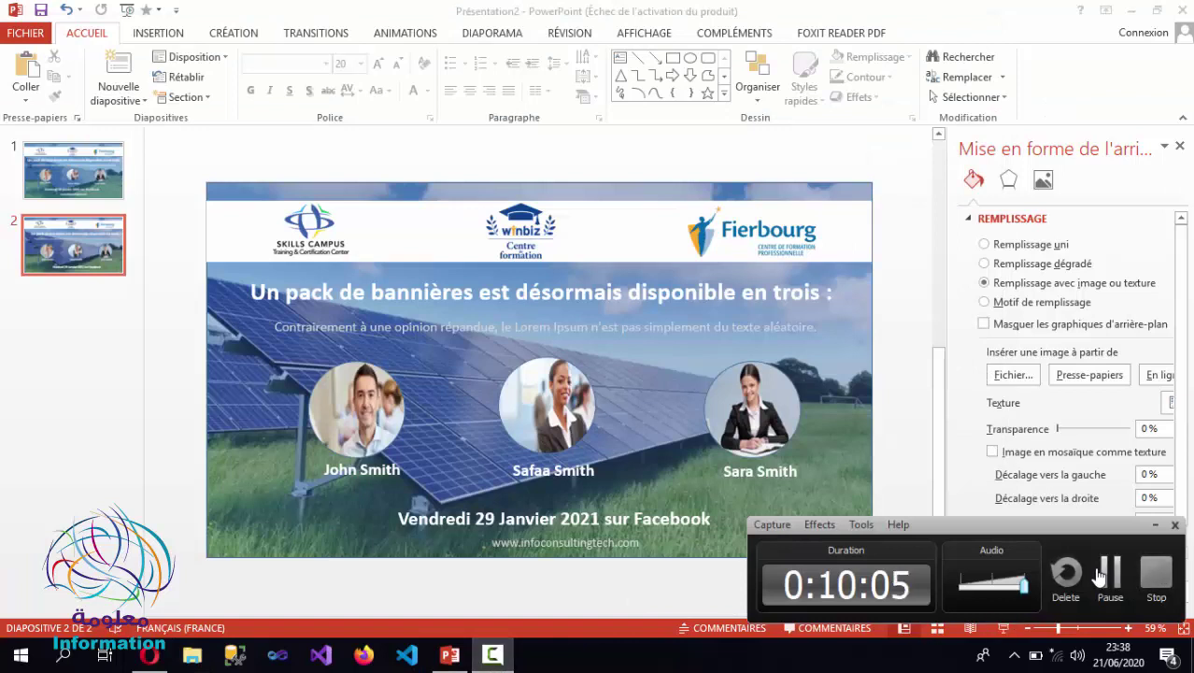